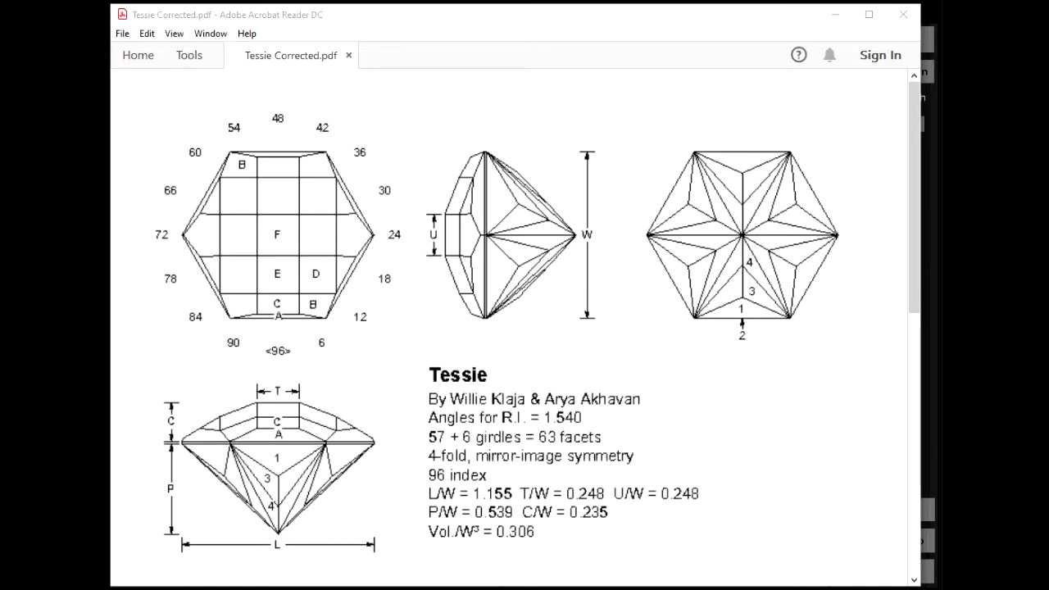
# Scroll through Tessie Corrected.pdf to review its angle table
pyautogui.scroll(-1, 559, 350)
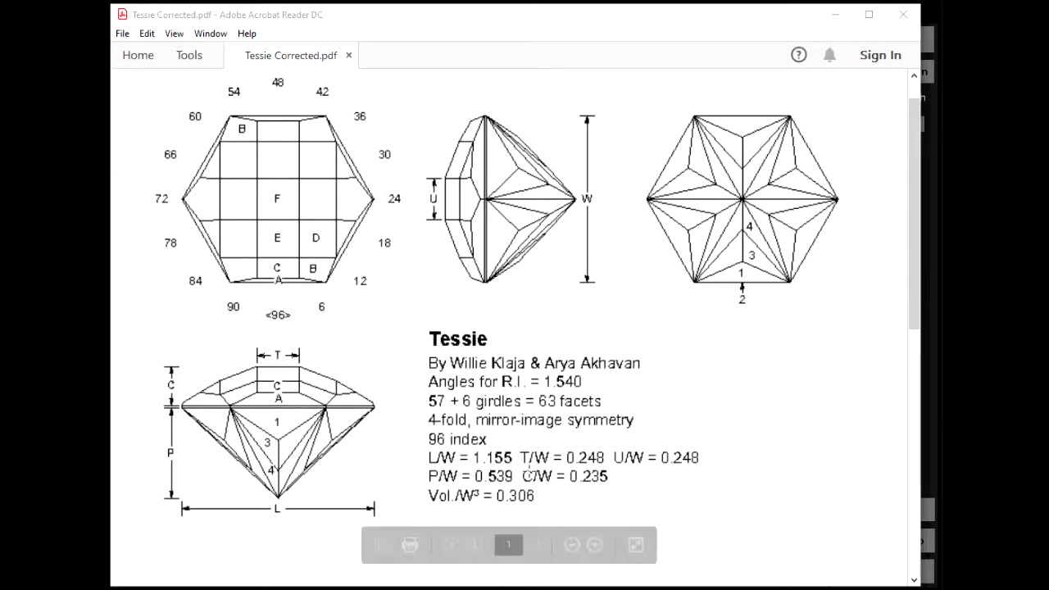
pyautogui.scroll(-10, 491, 419)
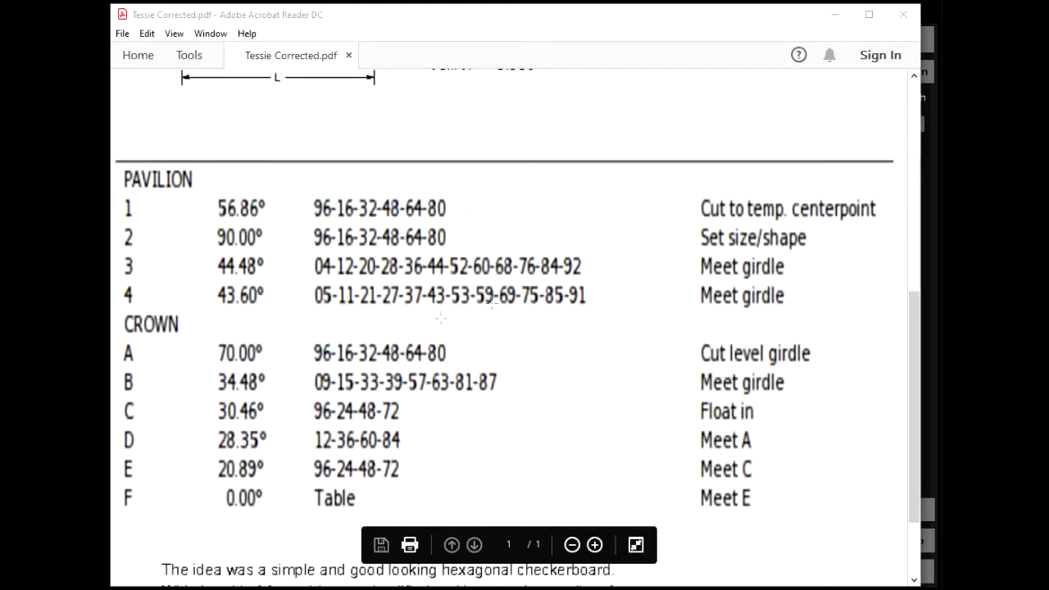
pyautogui.scroll(10, 279, 319)
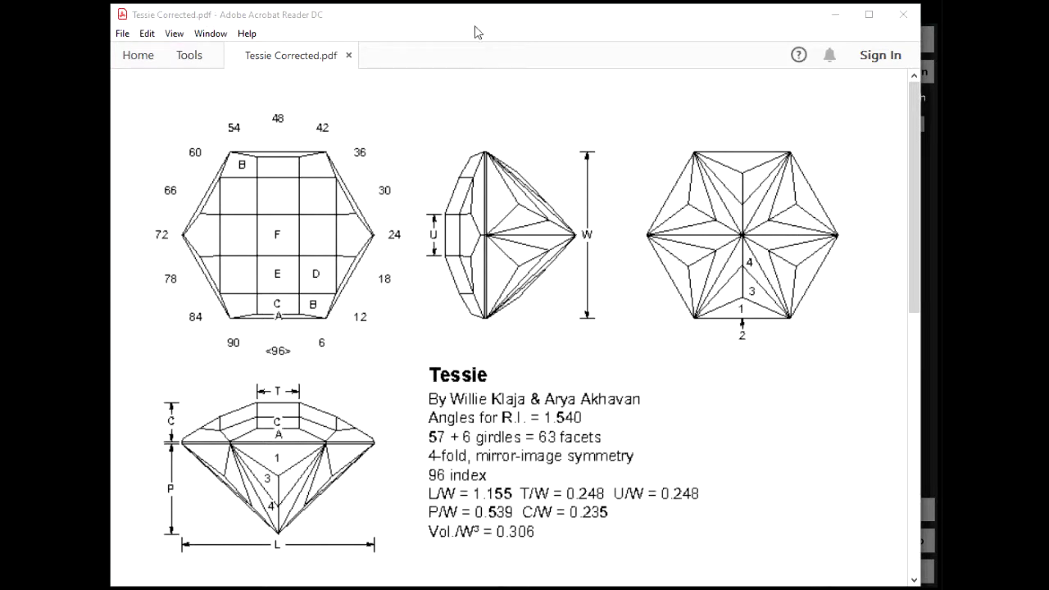
# Select the first pavilion row's angle and index, then move the PDF window to the screen bottom
pyautogui.moveTo(475, 15)
pyautogui.mouseDown()
pyautogui.moveTo(487, 358)
pyautogui.moveTo(465, 589)
pyautogui.moveTo(487, 19)
pyautogui.mouseUp()
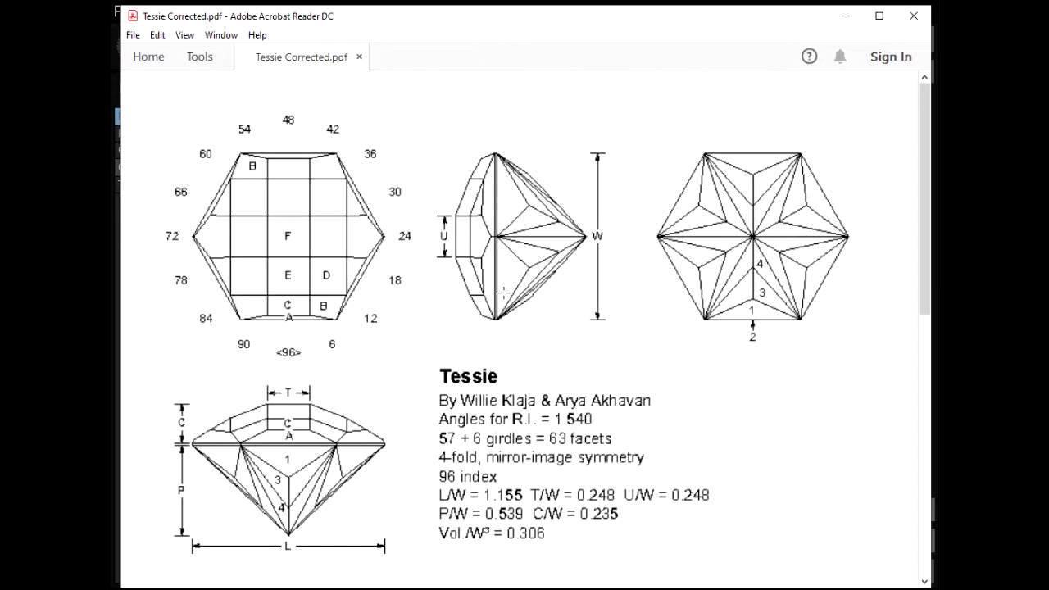
pyautogui.scroll(-5, 480, 379)
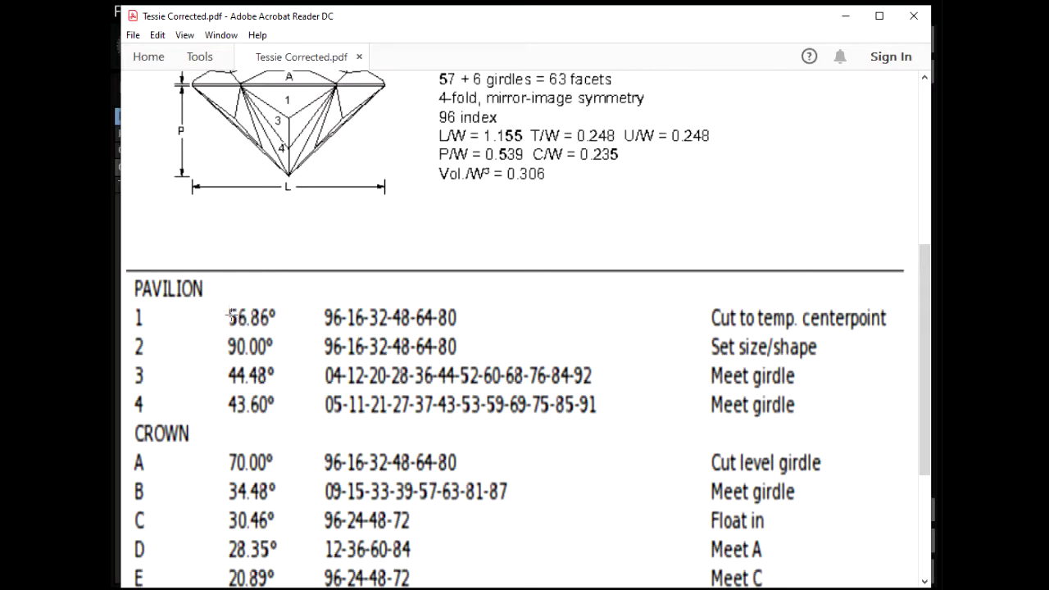
pyautogui.moveTo(224, 306); pyautogui.dragTo(279, 321)
pyautogui.moveTo(647, 37); pyautogui.dragTo(665, 567)
# Replace the 45.00 pavilion angle with 56.86° and return to the Tessie PDF
pyautogui.click(858, 102)
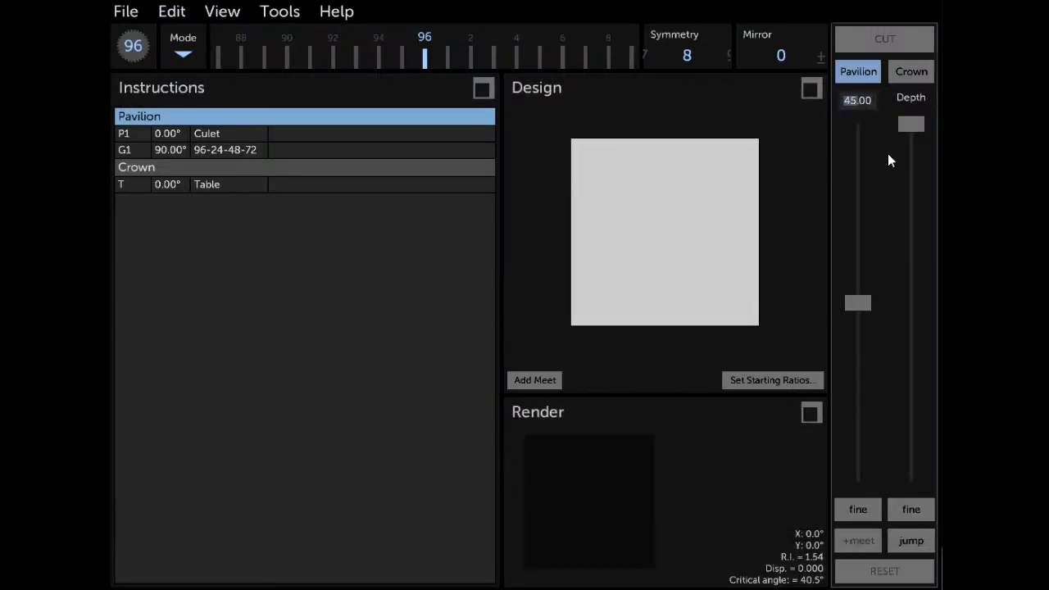
pyautogui.press('BackSpace')
pyautogui.write('56.86')
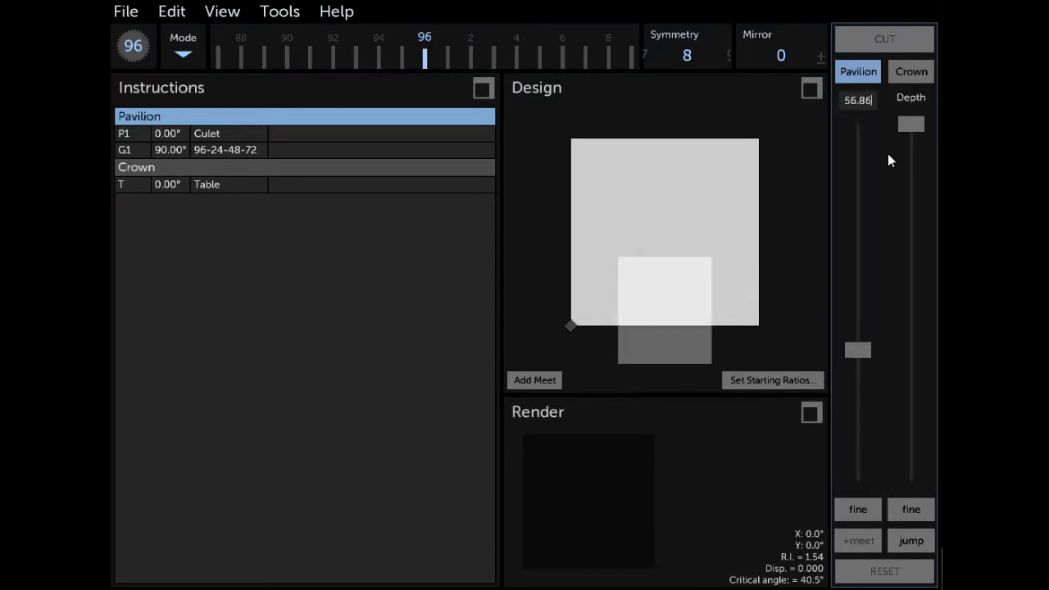
pyautogui.press('Return')
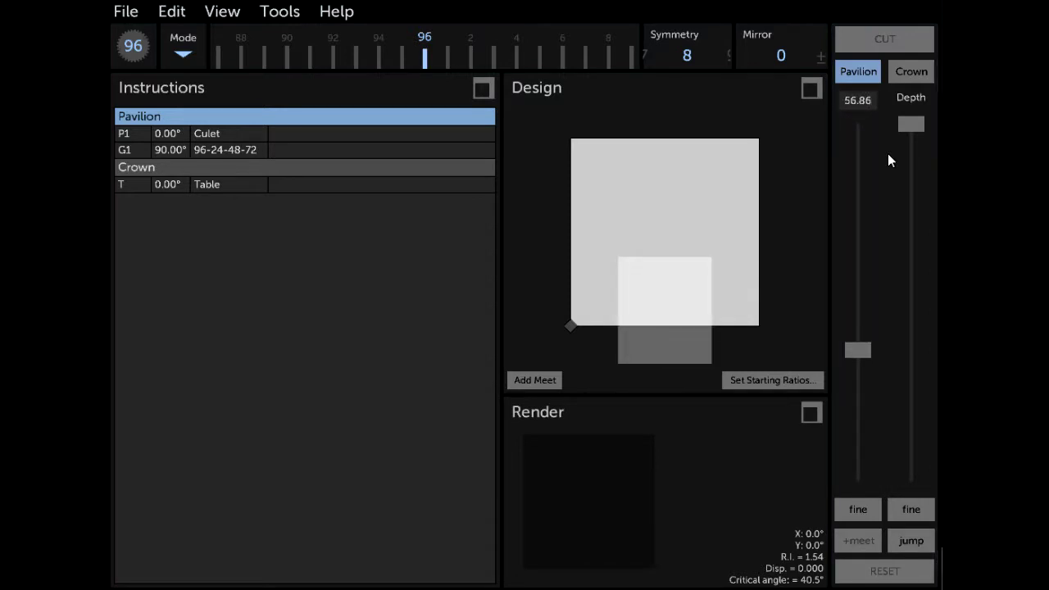
pyautogui.hotkey('alt', 'Tab')
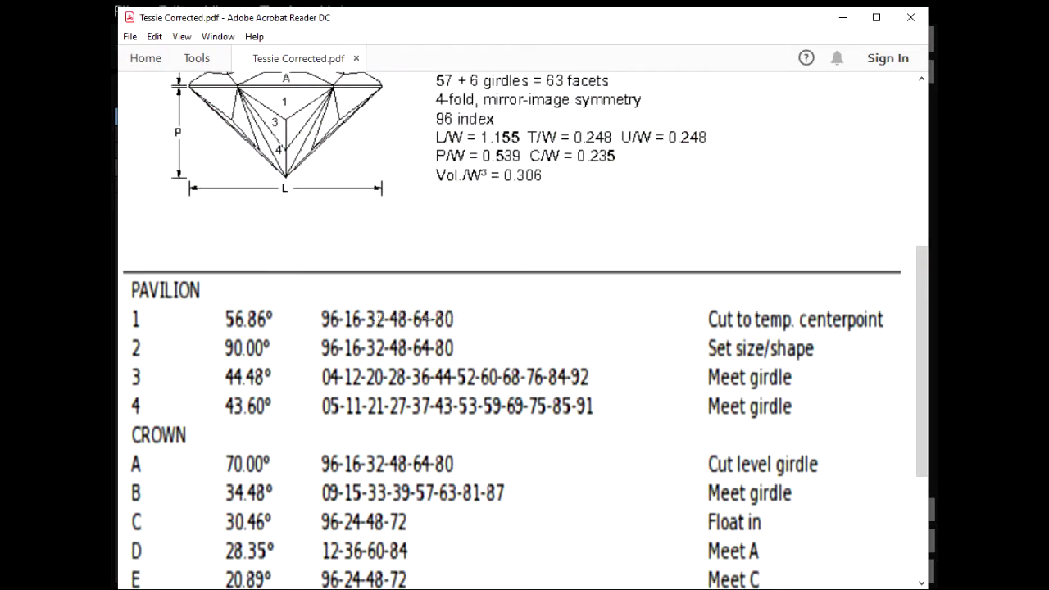
# Scroll between the Tessie diagrams and the PAVILION angle table to recheck them
pyautogui.scroll(8, 458, 331)
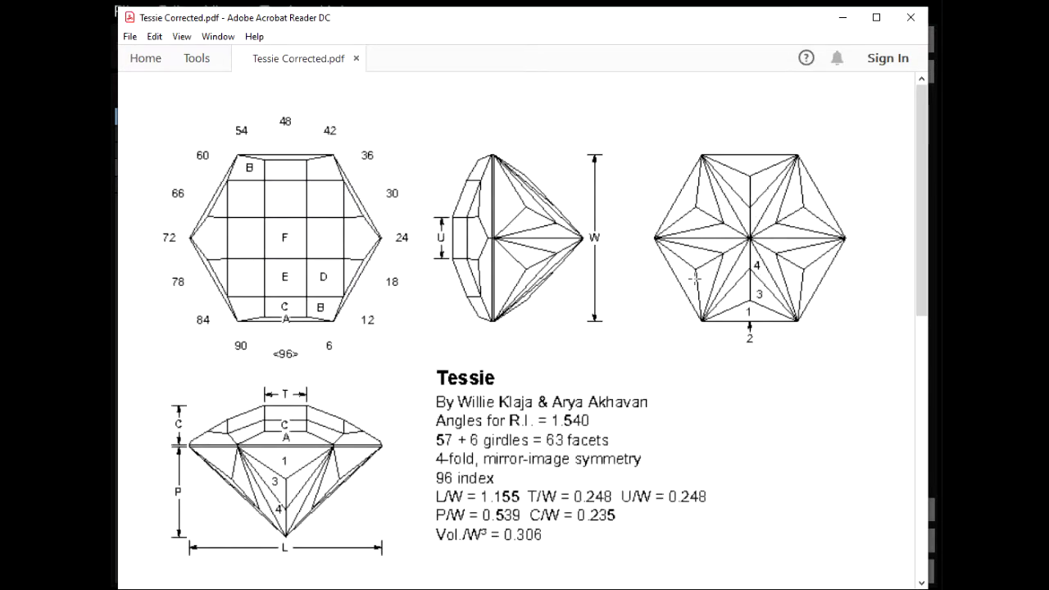
pyautogui.scroll(-10, 465, 354)
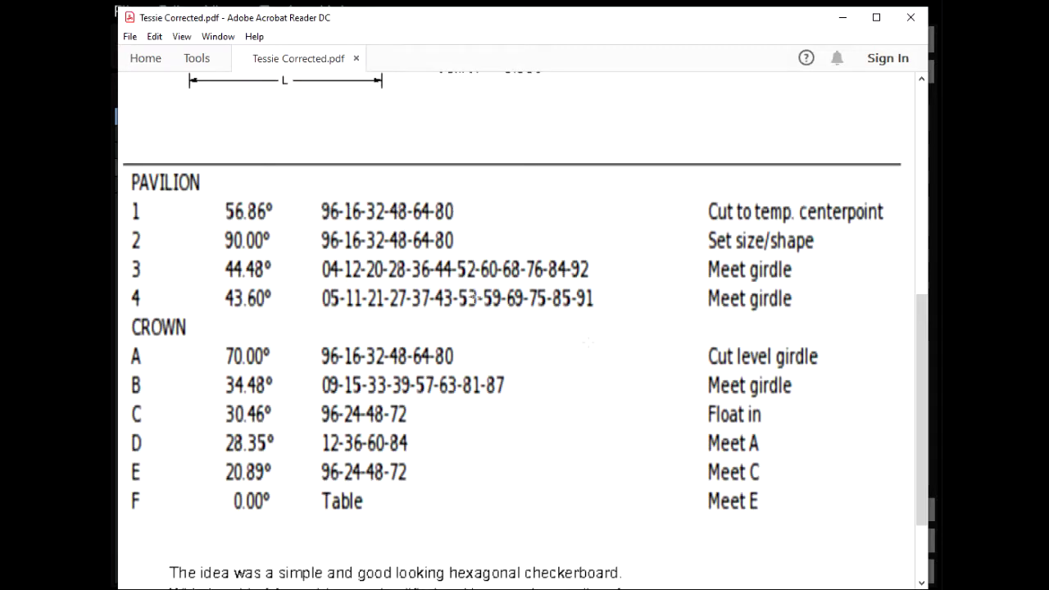
pyautogui.scroll(3, 459, 207)
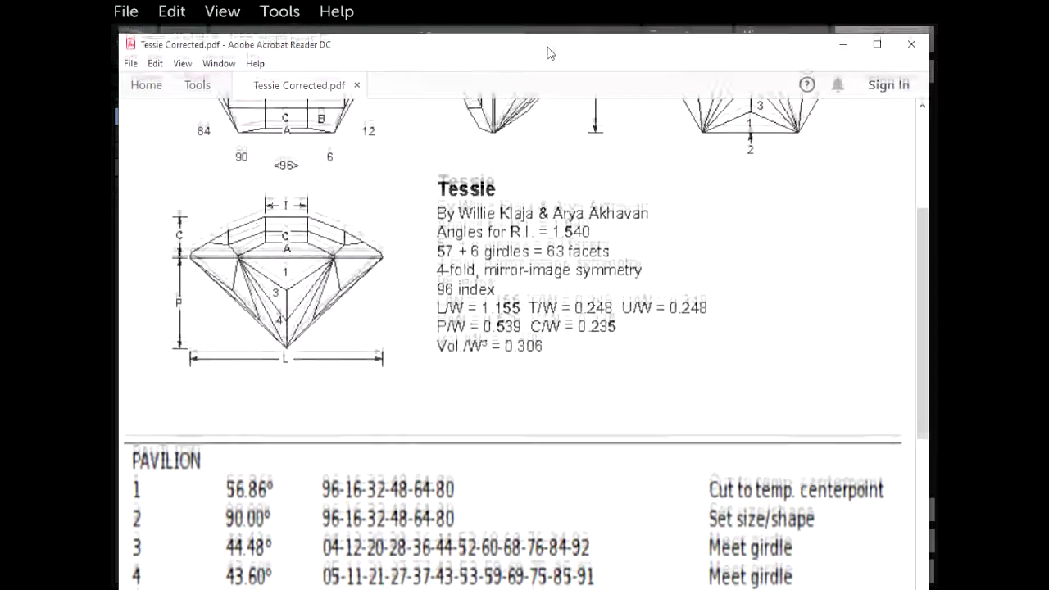
# Change the gem's symmetry from 8 to 6, then bring the Tessie PDF back over it
pyautogui.moveTo(549, 53); pyautogui.dragTo(546, 589)
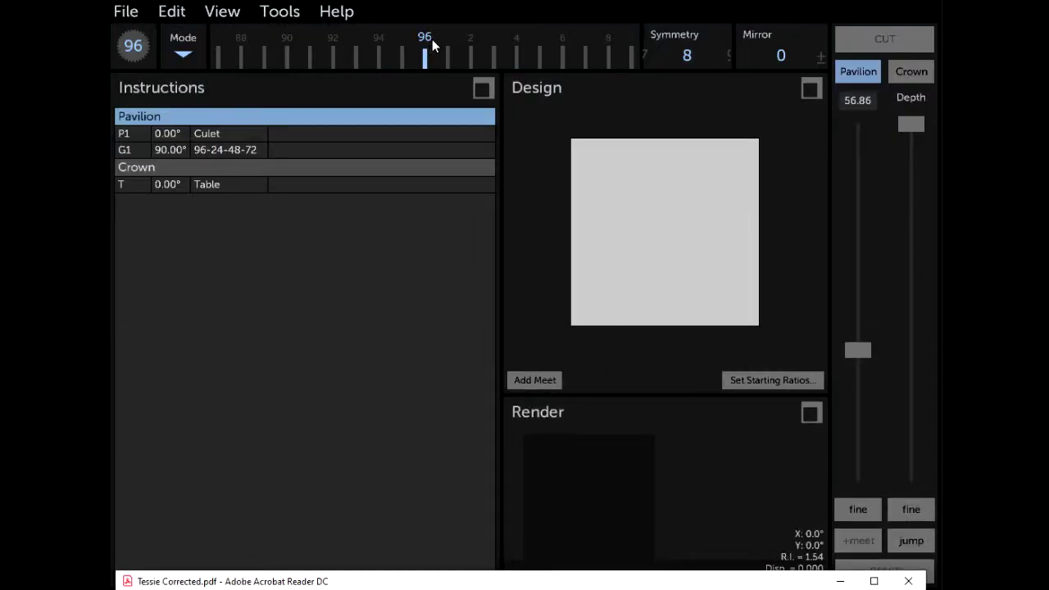
pyautogui.click(672, 56)
pyautogui.moveTo(672, 56); pyautogui.dragTo(767, 56)
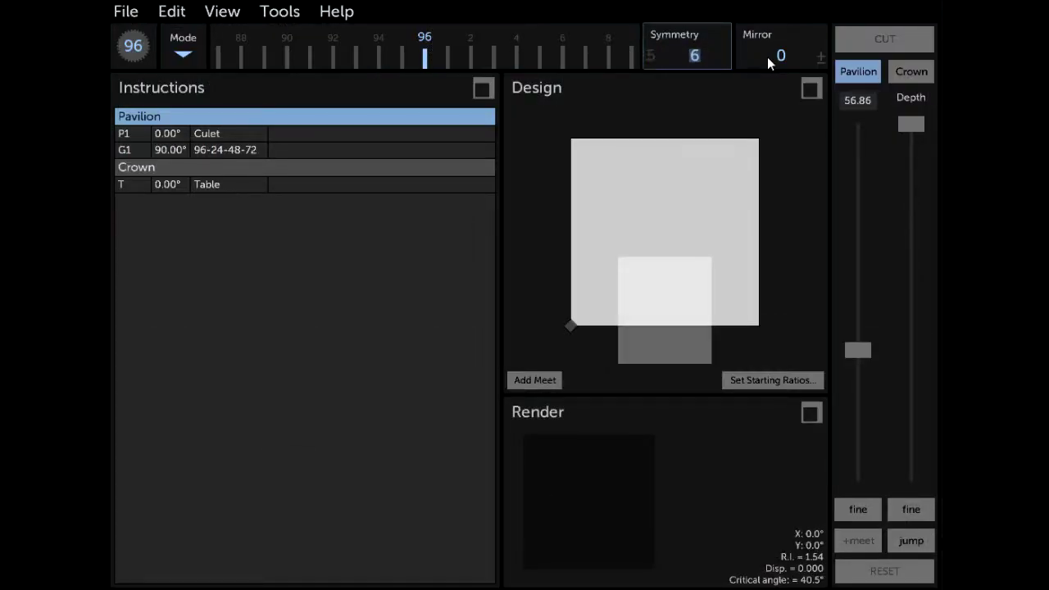
pyautogui.moveTo(466, 578); pyautogui.dragTo(463, 37)
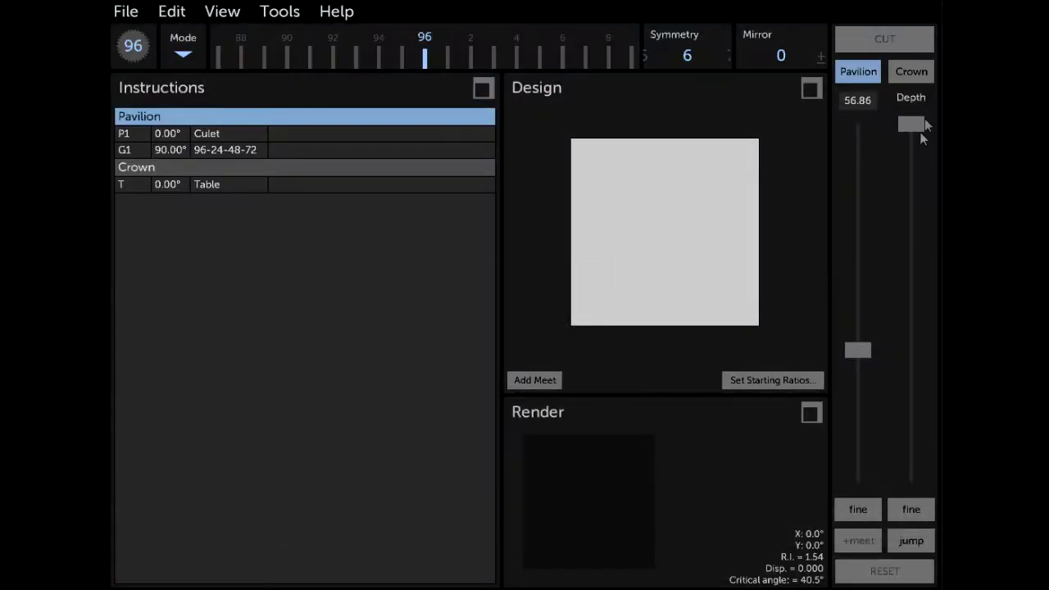
pyautogui.moveTo(920, 124); pyautogui.dragTo(927, 400)
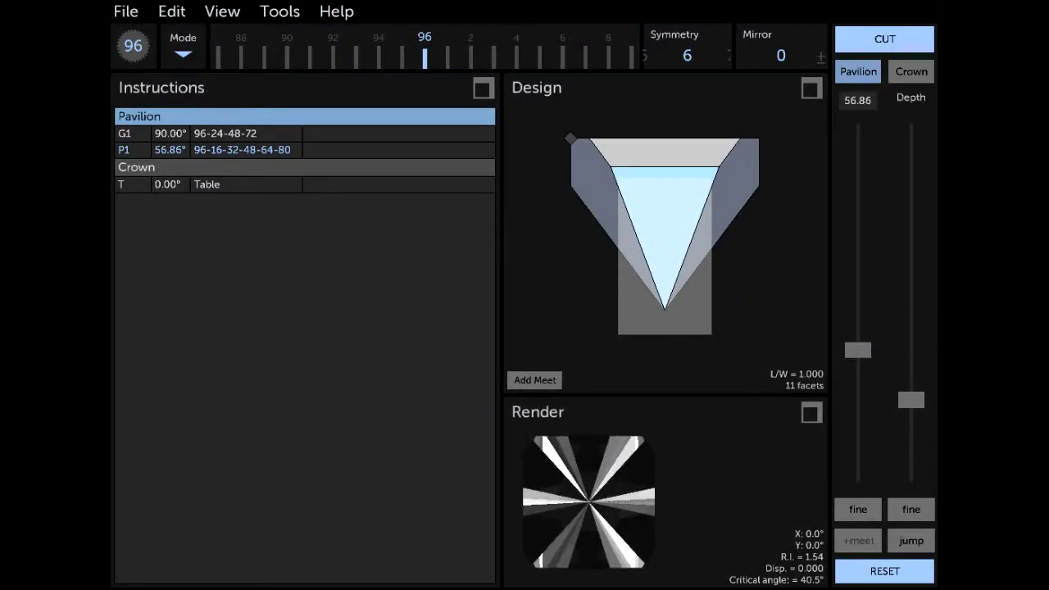
pyautogui.moveTo(555, 588); pyautogui.dragTo(712, 171)
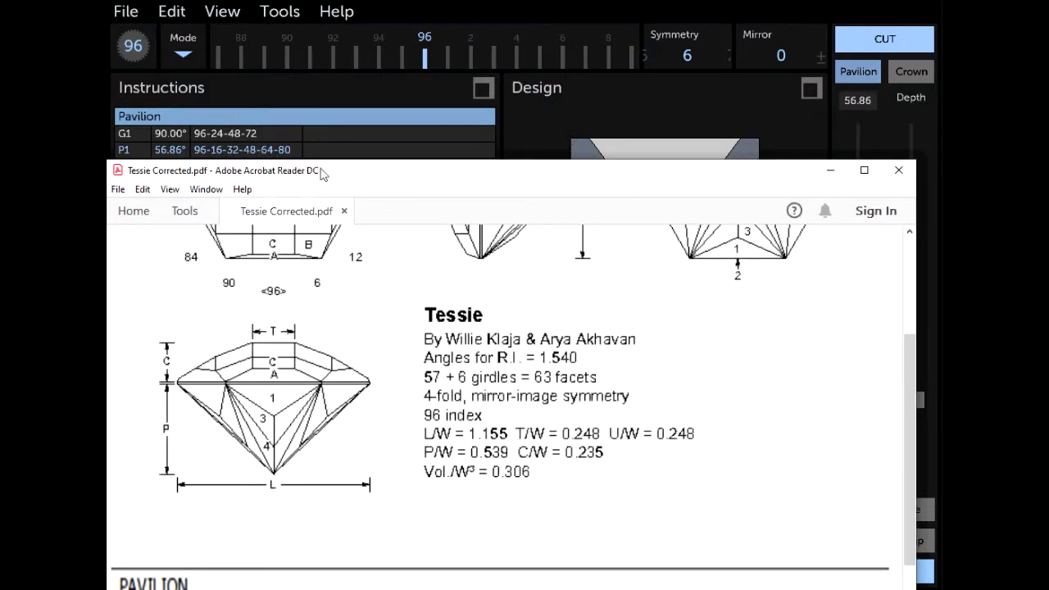
pyautogui.moveTo(374, 173); pyautogui.dragTo(378, 62)
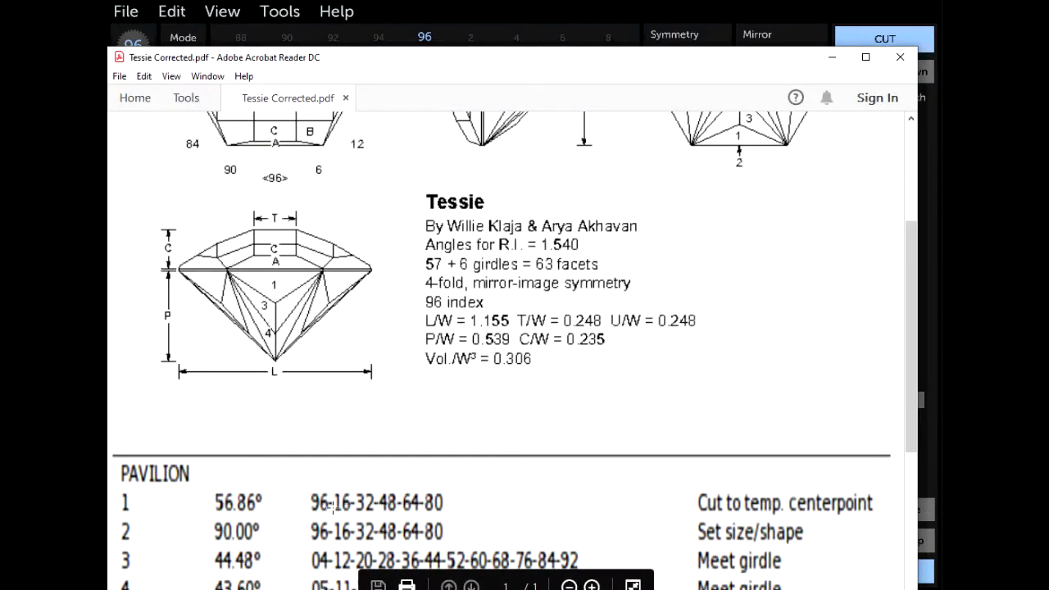
pyautogui.click(832, 57)
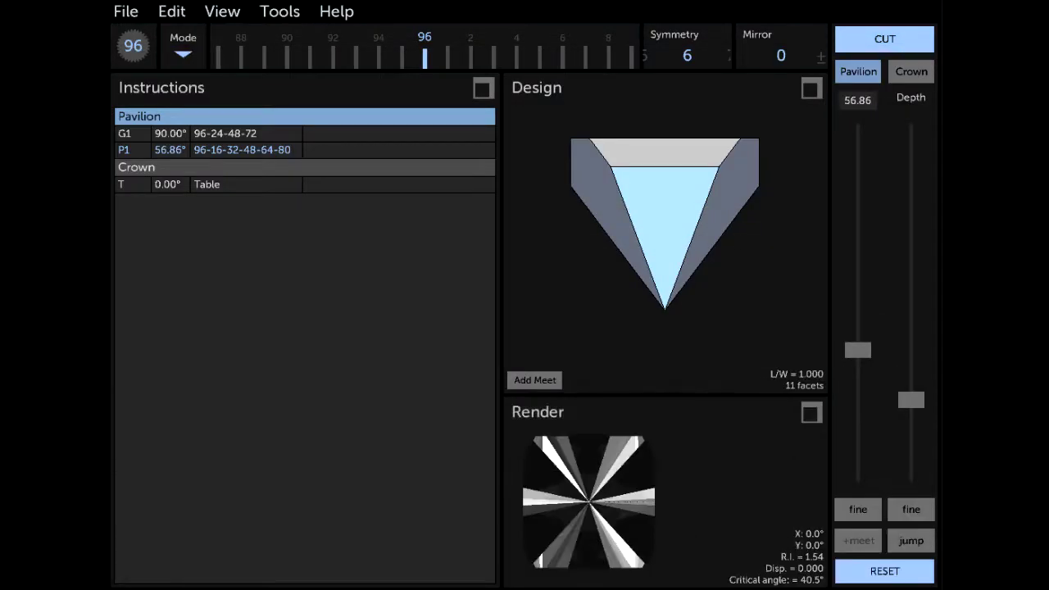
pyautogui.click(863, 41)
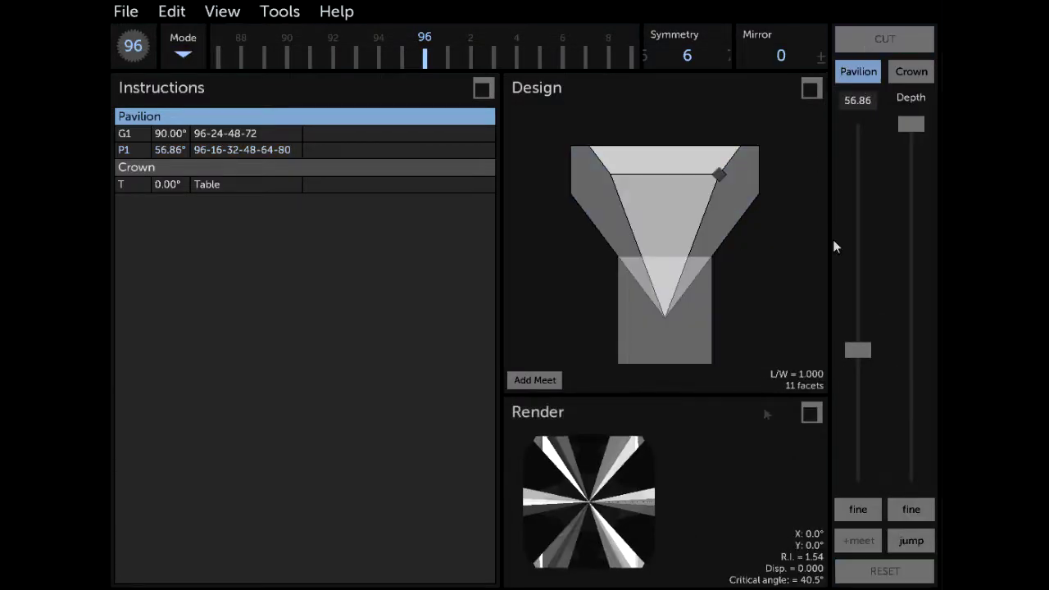
pyautogui.hotkey('alt', 'Tab')
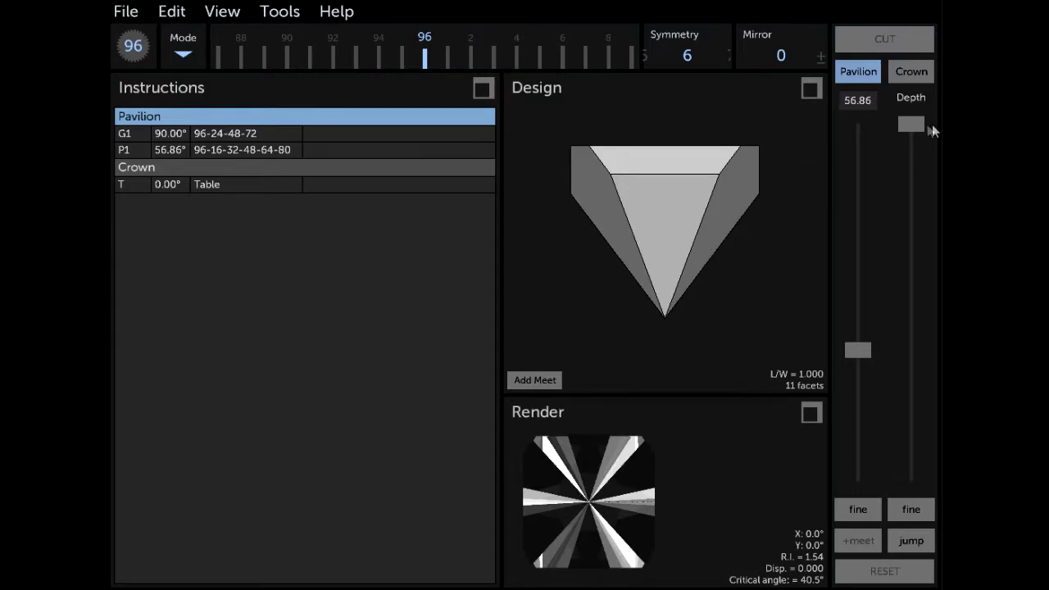
pyautogui.moveTo(857, 351); pyautogui.dragTo(857, 482)
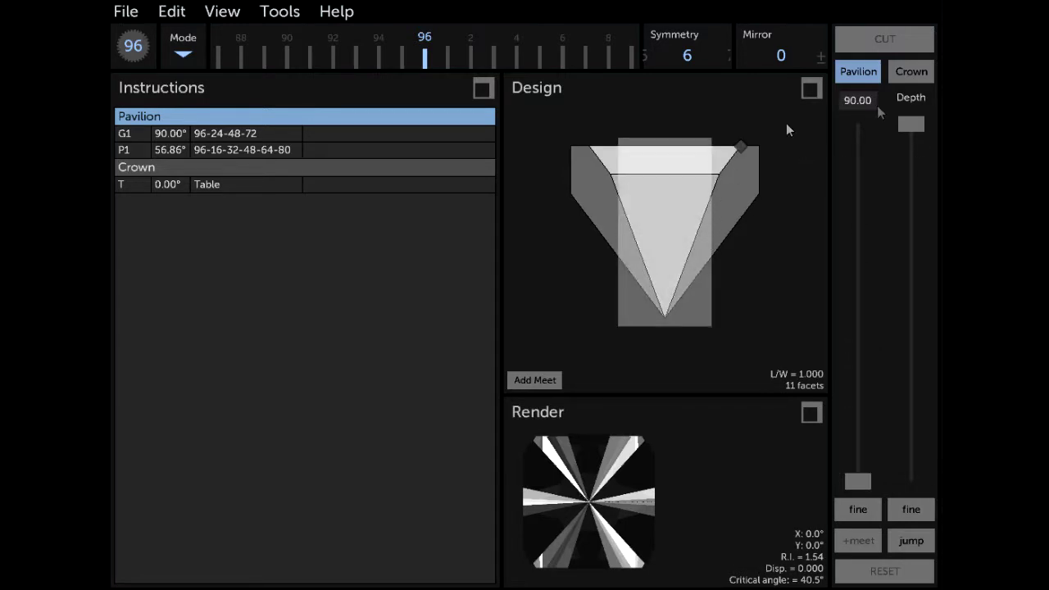
pyautogui.moveTo(911, 123); pyautogui.dragTo(907, 386)
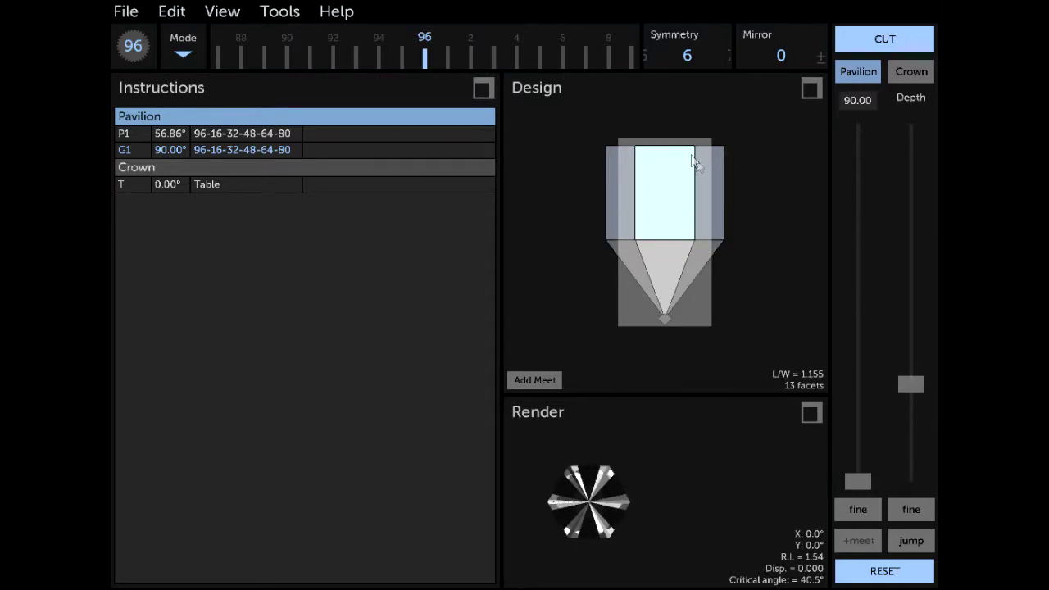
pyautogui.click(885, 38)
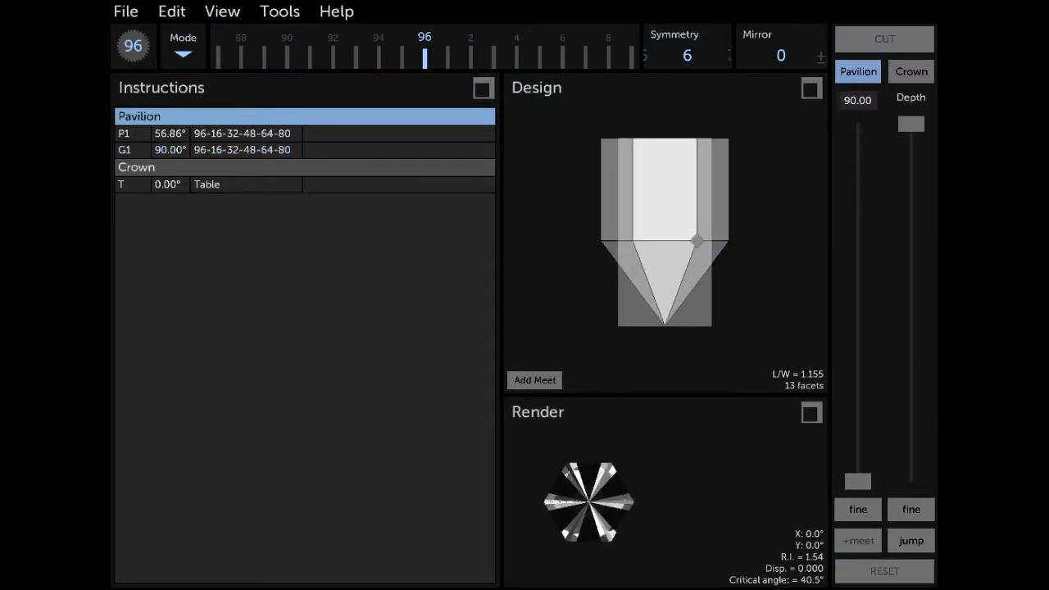
pyautogui.click(614, 580)
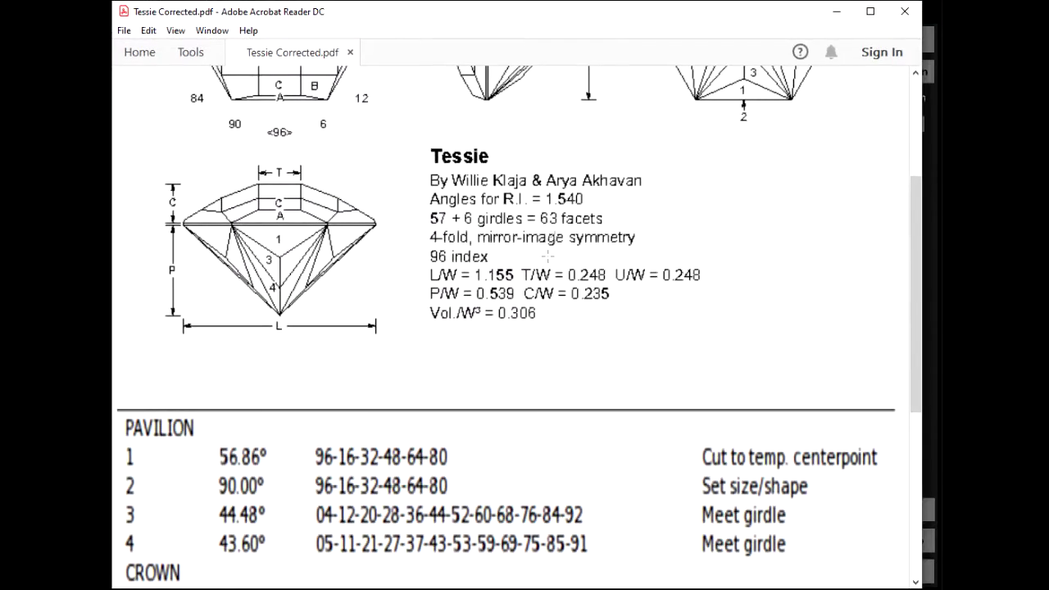
# Scroll to the CROWN rows of the Tessie table, then move the PDF aside
pyautogui.scroll(-3, 306, 396)
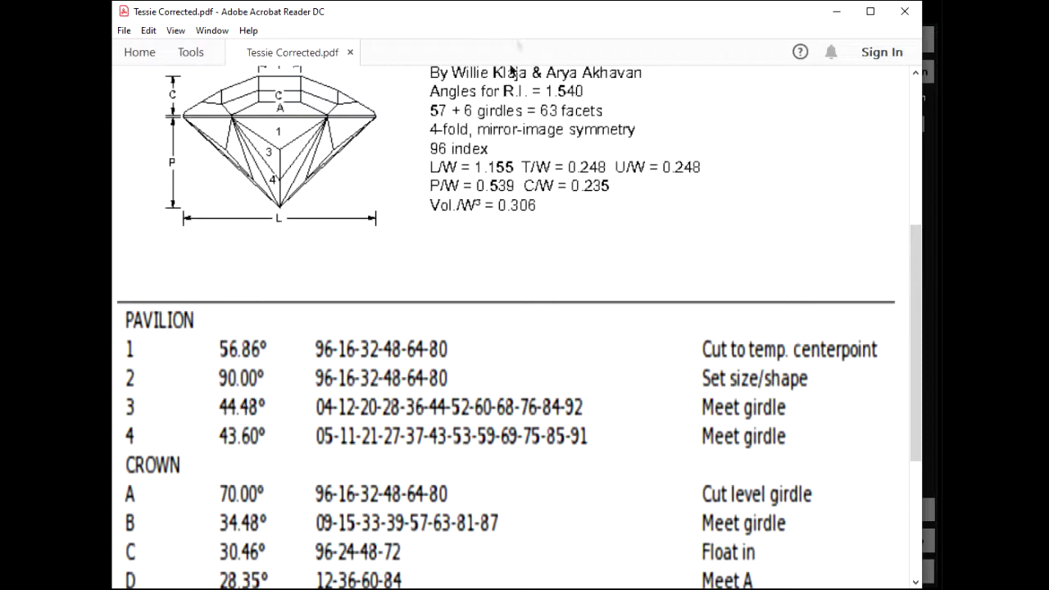
pyautogui.moveTo(531, 19); pyautogui.dragTo(544, 467)
# Enter 44.48° as the pavilion angle and turn the cutting index from 96 to 4
pyautogui.click(865, 101)
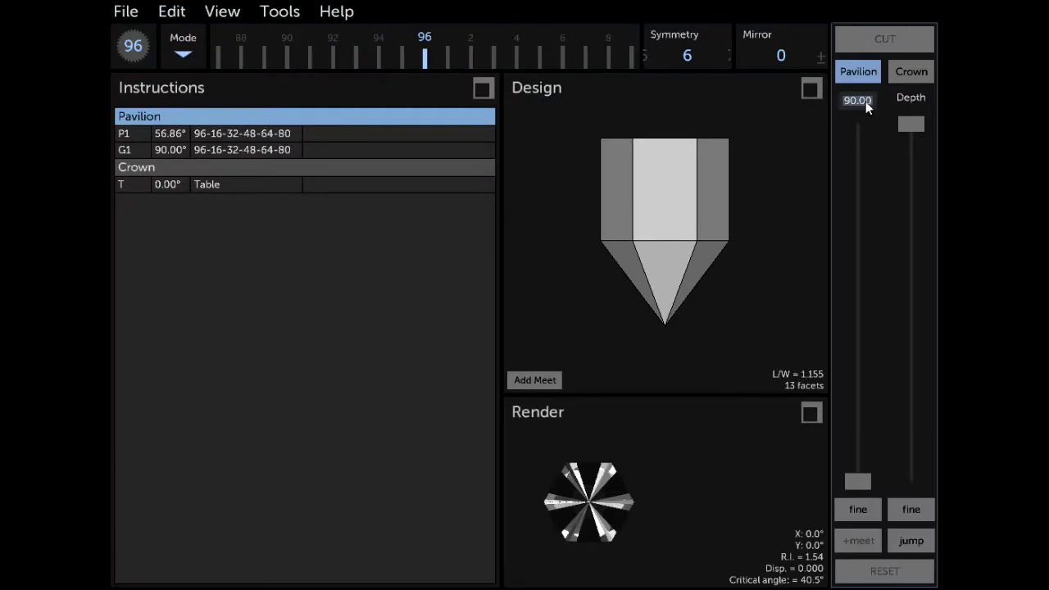
pyautogui.write('44.48')
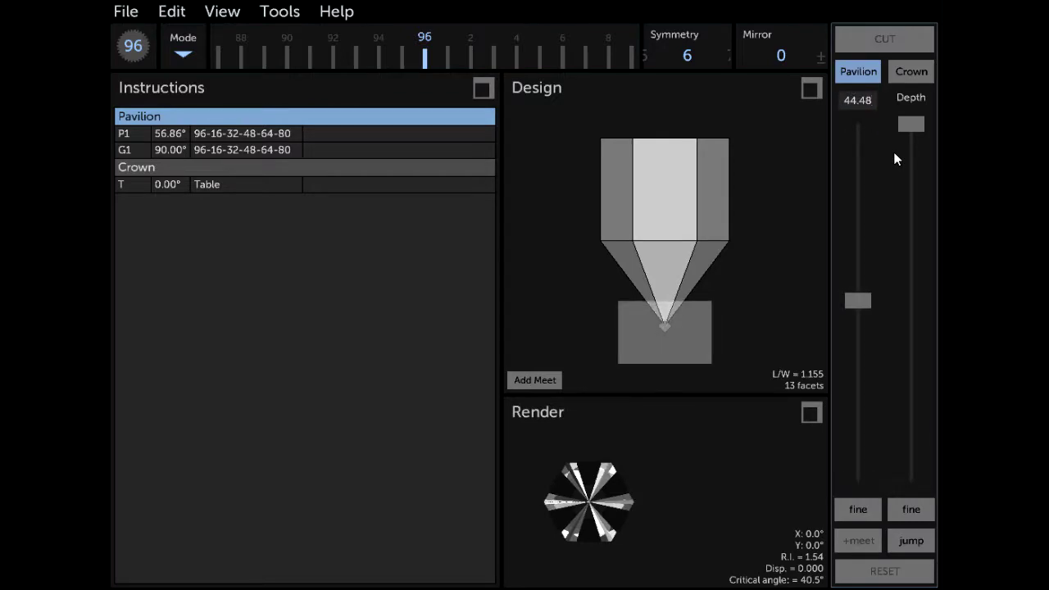
pyautogui.hotkey('alt', 'Tab')
pyautogui.moveTo(637, 468); pyautogui.dragTo(614, 17)
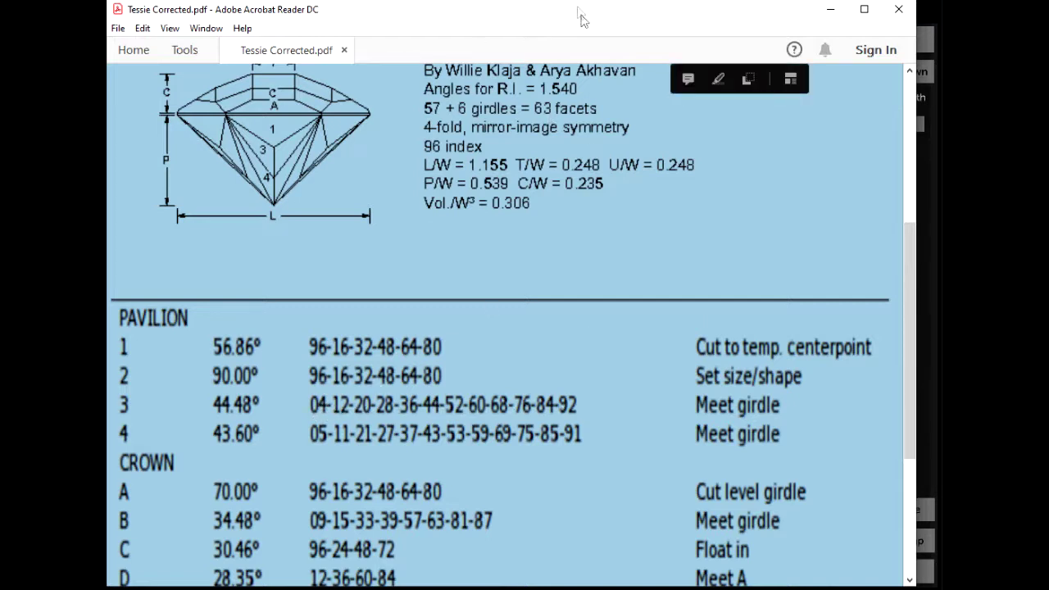
pyautogui.moveTo(579, 20); pyautogui.dragTo(573, 35)
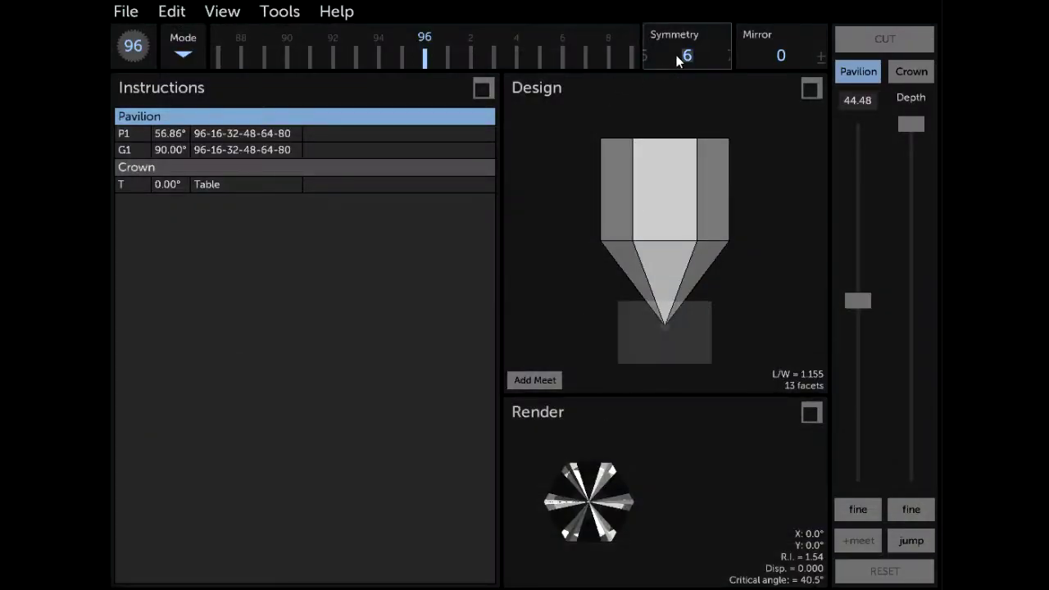
pyautogui.moveTo(473, 51); pyautogui.dragTo(387, 49)
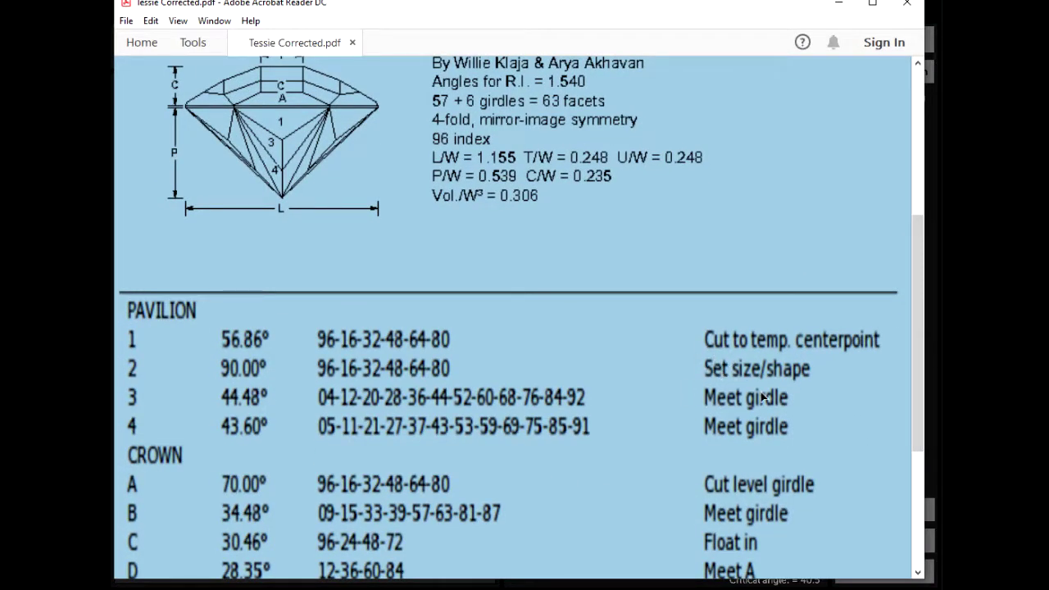
pyautogui.press('super+Down')
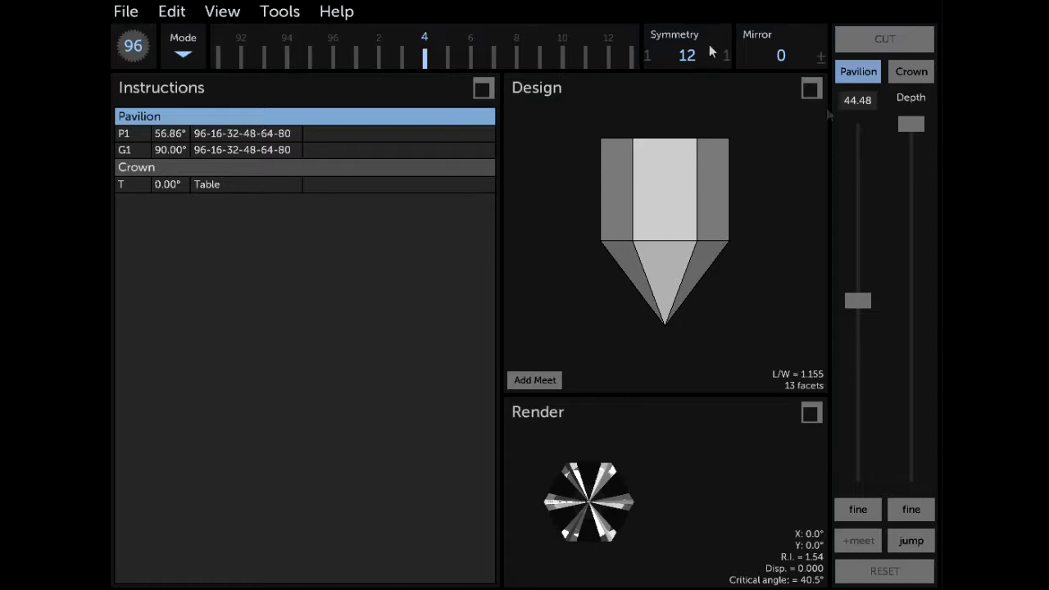
# Meet the existing facets and cut the 44.48° P2 tier, reaching 25 facets
pyautogui.click(909, 539)
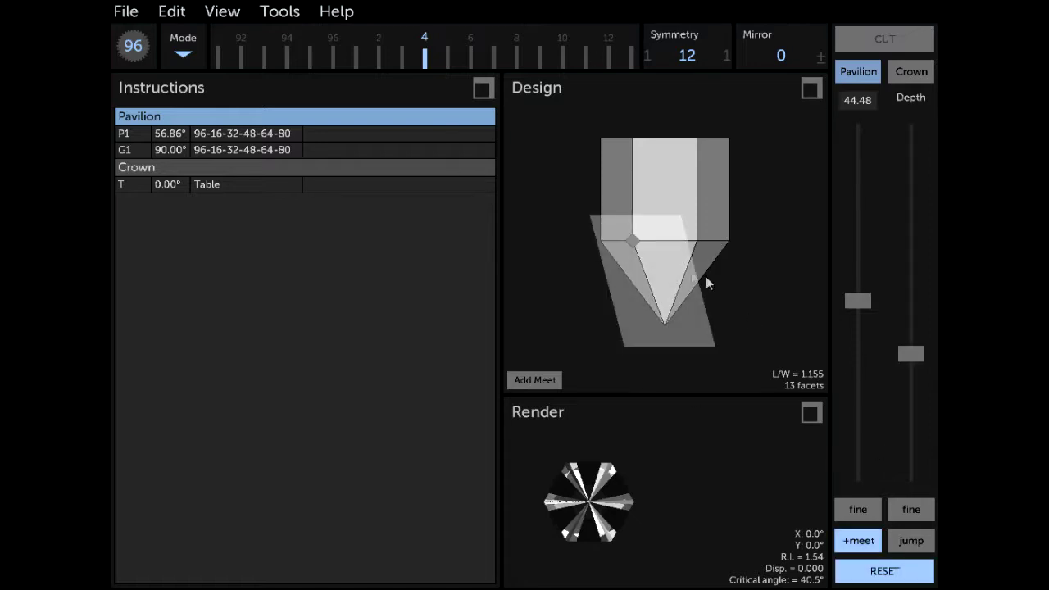
pyautogui.moveTo(708, 259); pyautogui.dragTo(654, 228)
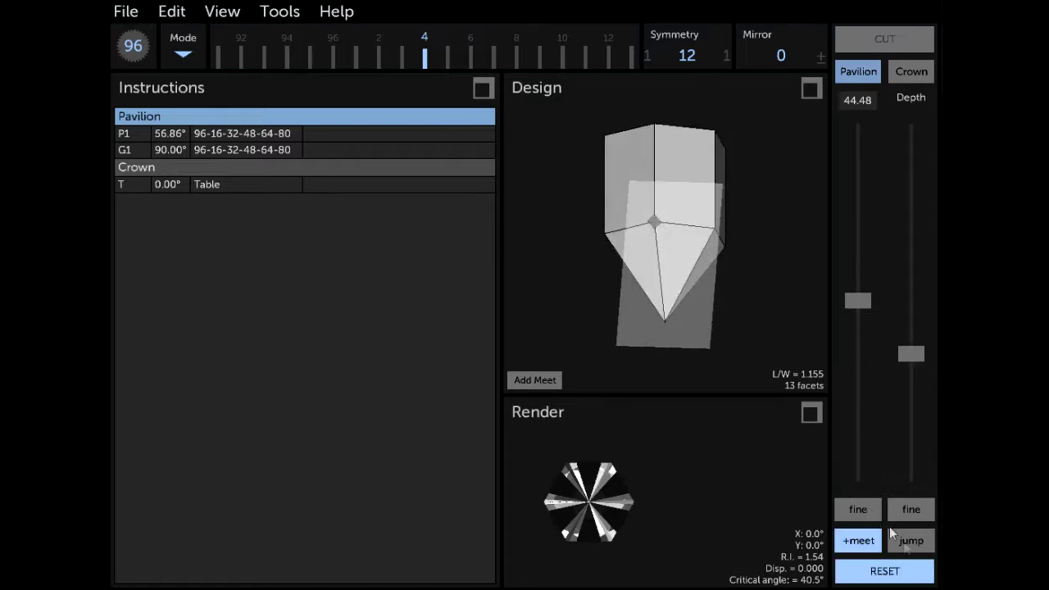
pyautogui.click(910, 540)
pyautogui.moveTo(685, 313); pyautogui.dragTo(698, 238)
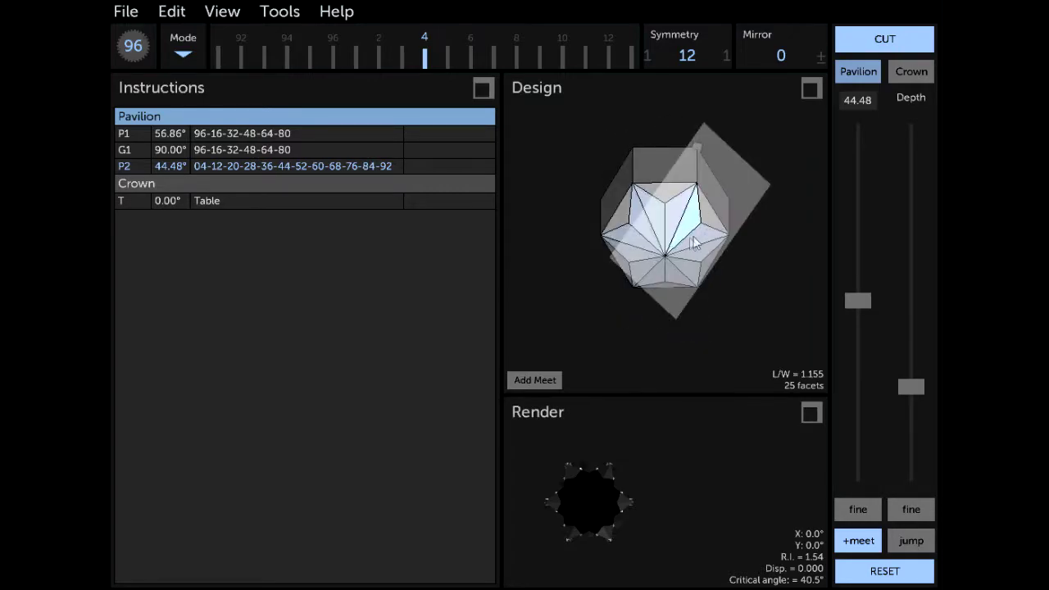
pyautogui.click(877, 42)
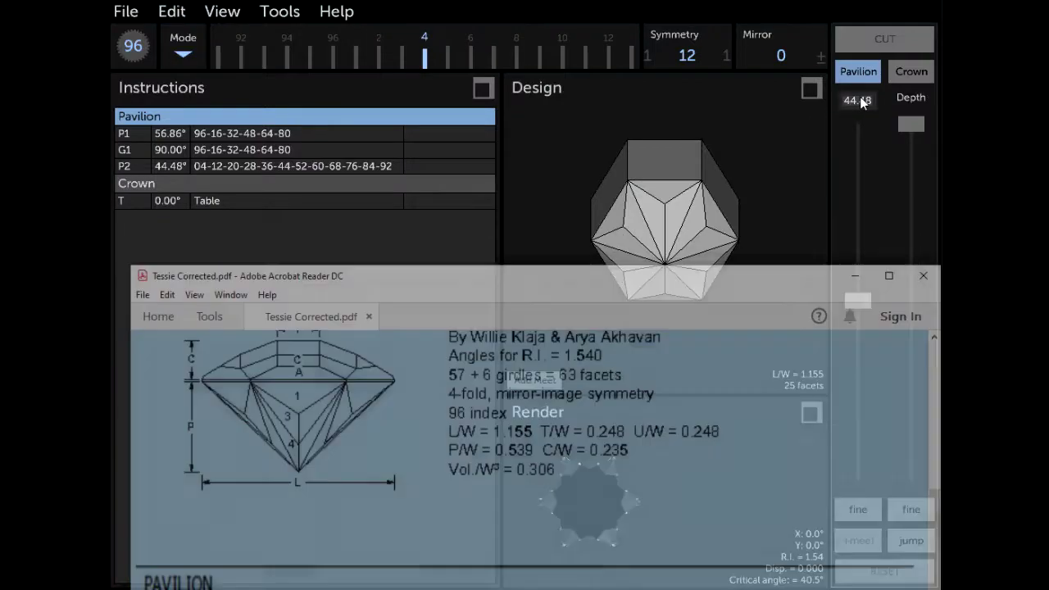
# Enter 43.60° as the next pavilion angle and lower the PDF window
pyautogui.write('43.60')
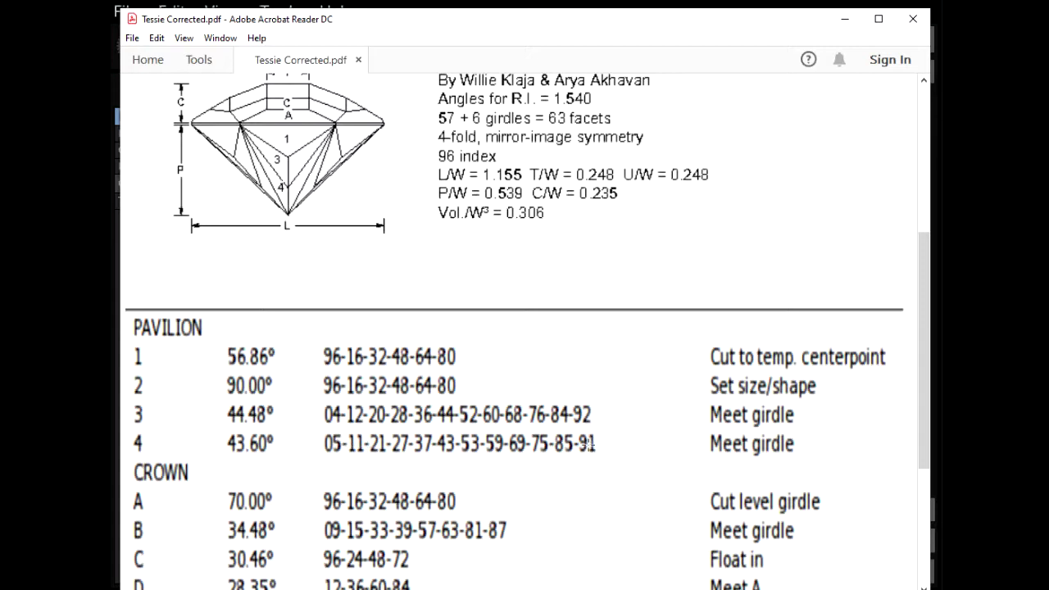
pyautogui.moveTo(506, 29); pyautogui.dragTo(489, 474)
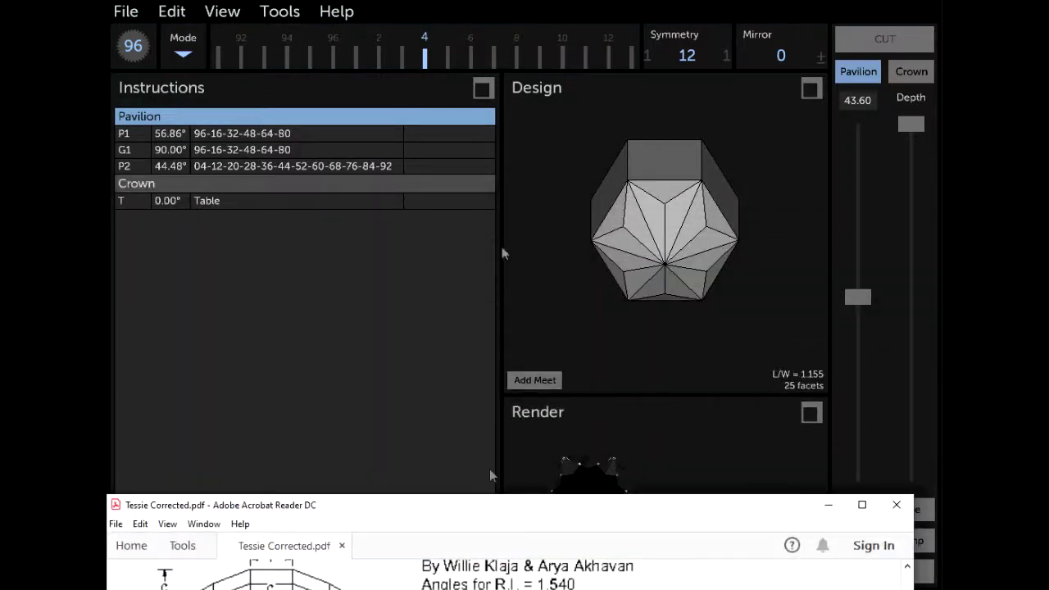
# Set the symmetry to 6 and the mirror symmetry to 5
pyautogui.click(368, 59)
pyautogui.moveTo(669, 64); pyautogui.dragTo(941, 57)
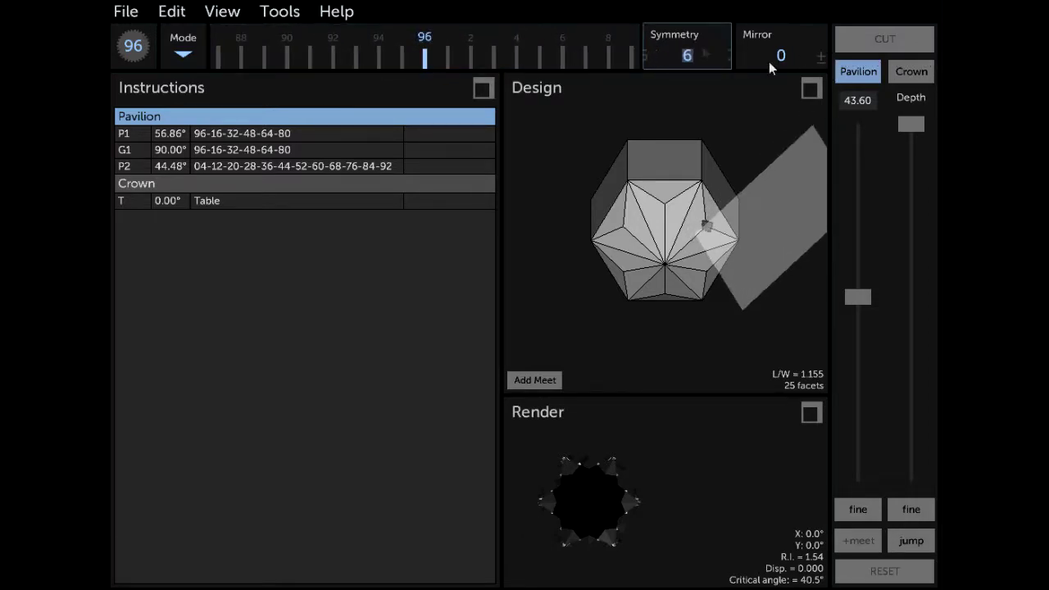
pyautogui.moveTo(801, 59); pyautogui.dragTo(590, 58)
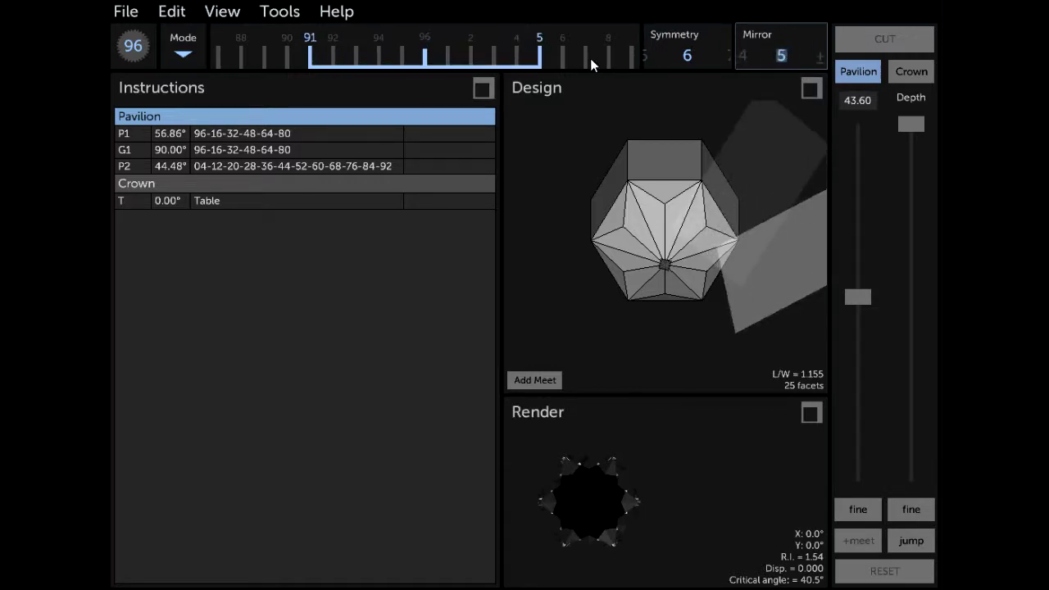
pyautogui.moveTo(707, 271); pyautogui.dragTo(647, 308)
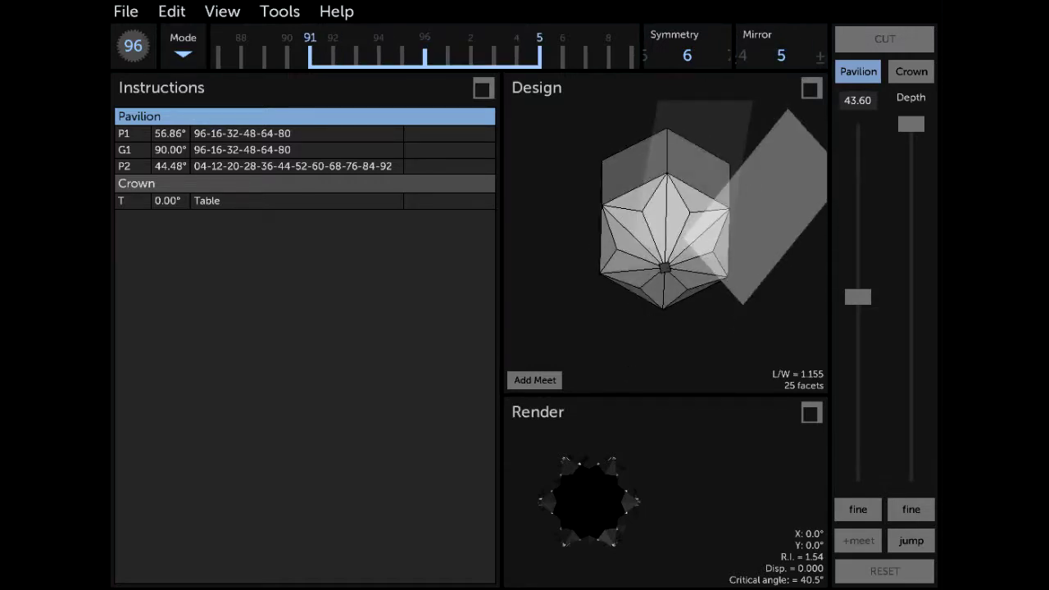
pyautogui.moveTo(429, 510); pyautogui.dragTo(447, 10)
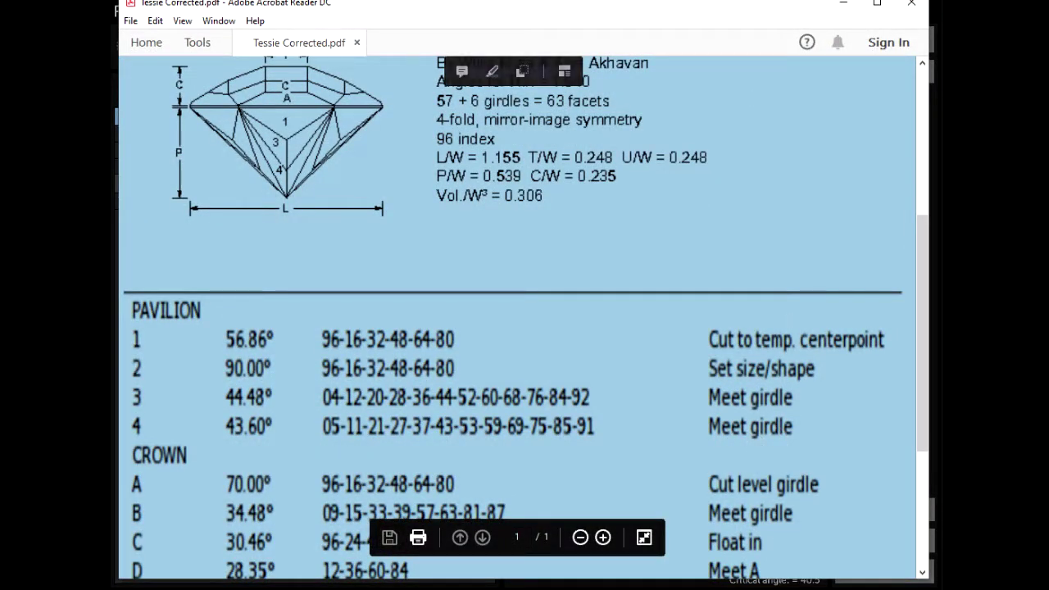
pyautogui.moveTo(712, 14); pyautogui.dragTo(702, 168)
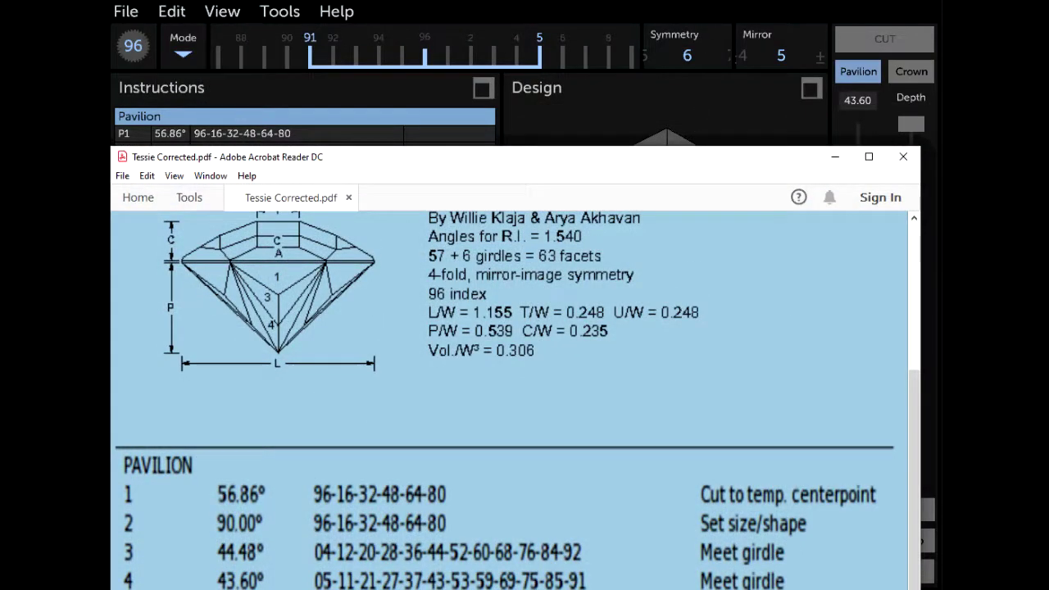
pyautogui.click(835, 157)
pyautogui.click(921, 540)
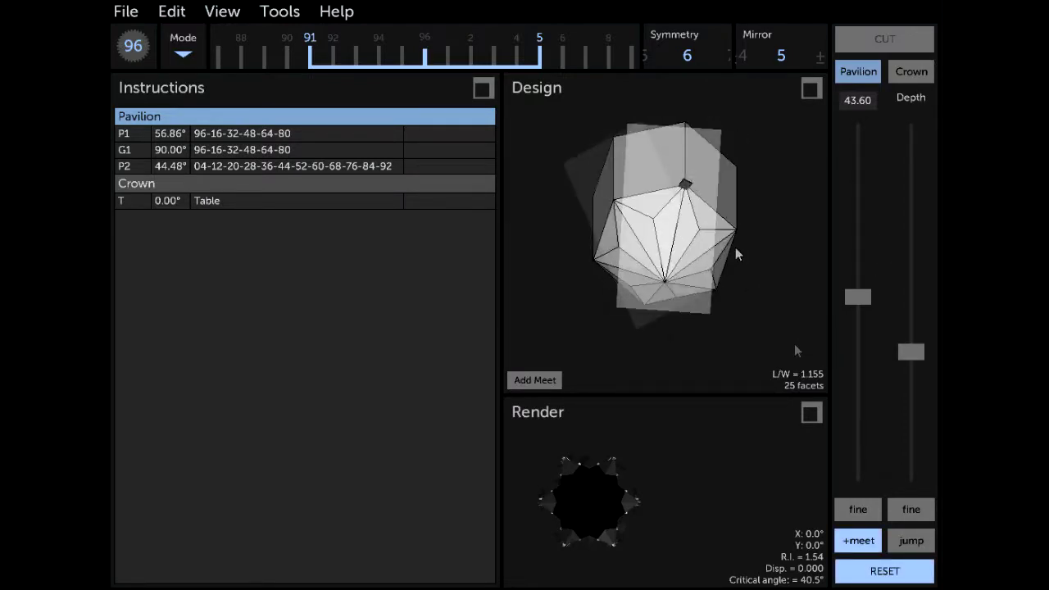
pyautogui.click(906, 540)
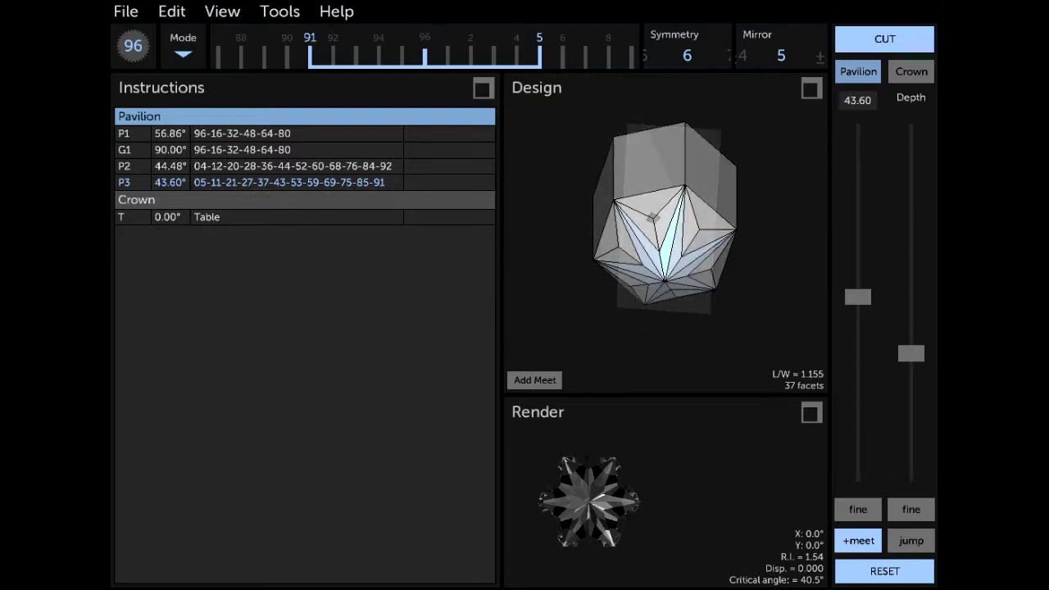
# Bring the Tessie PDF back and scroll it to the P3 row
pyautogui.hotkey('alt', 'Tab')
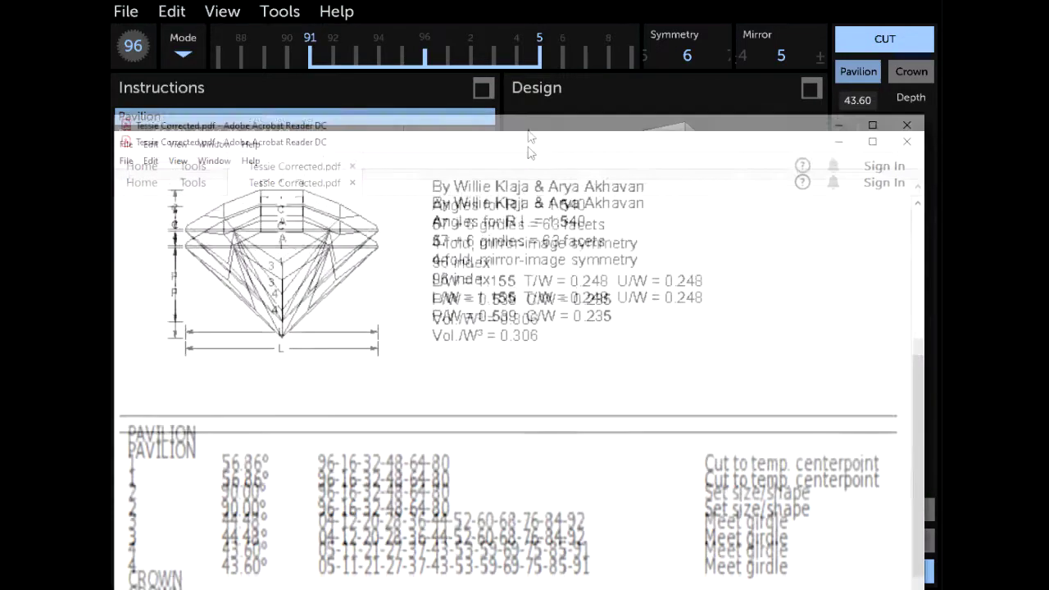
pyautogui.moveTo(520, 166); pyautogui.dragTo(533, 188)
pyautogui.scroll(-5, 468, 310)
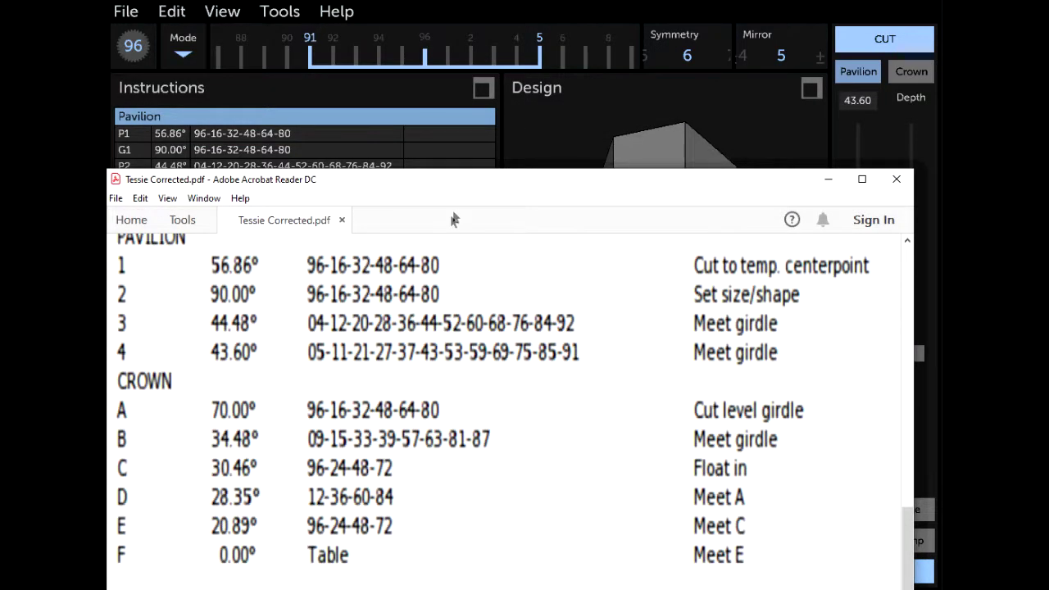
pyautogui.moveTo(450, 185); pyautogui.dragTo(455, 207)
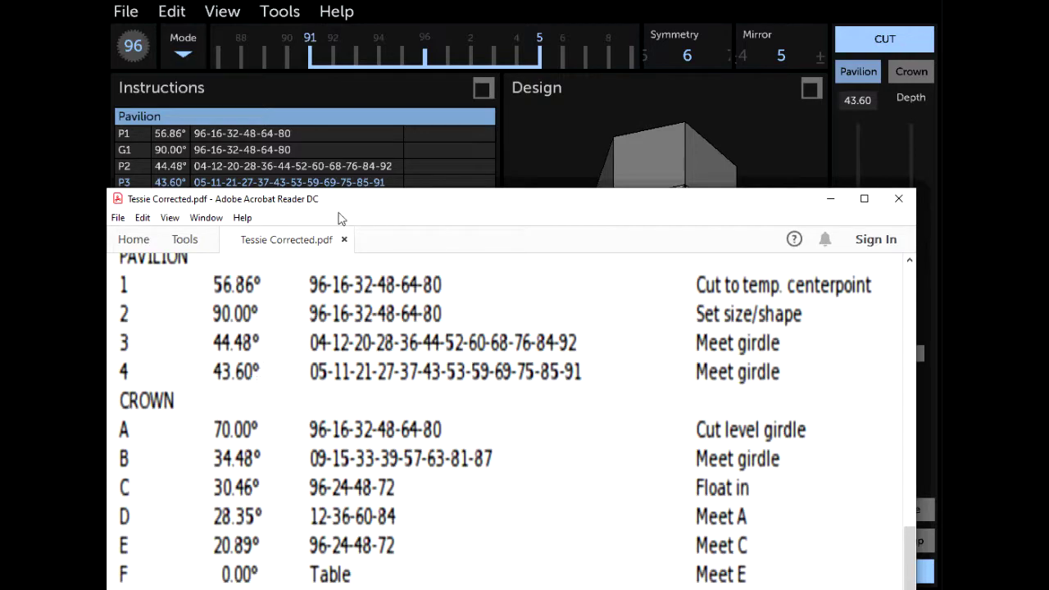
# Compare the gem's top view with the Tessie diagrams and cut the P3 facets
pyautogui.moveTo(366, 206); pyautogui.dragTo(368, 359)
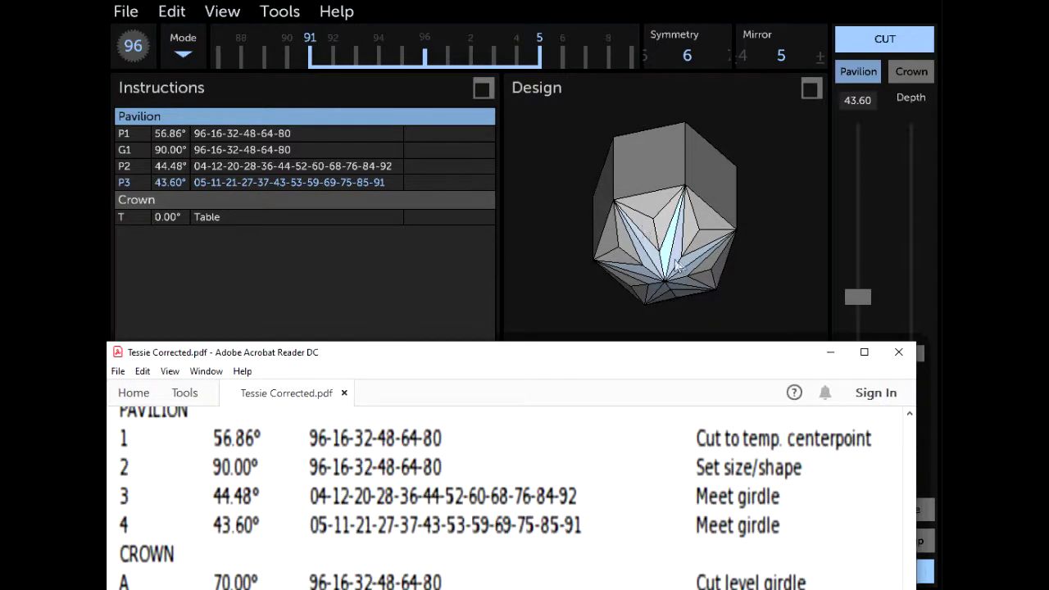
pyautogui.hotkey('alt', 'Tab')
pyautogui.hotkey('alt', 'Tab')
pyautogui.scroll(5, 615, 483)
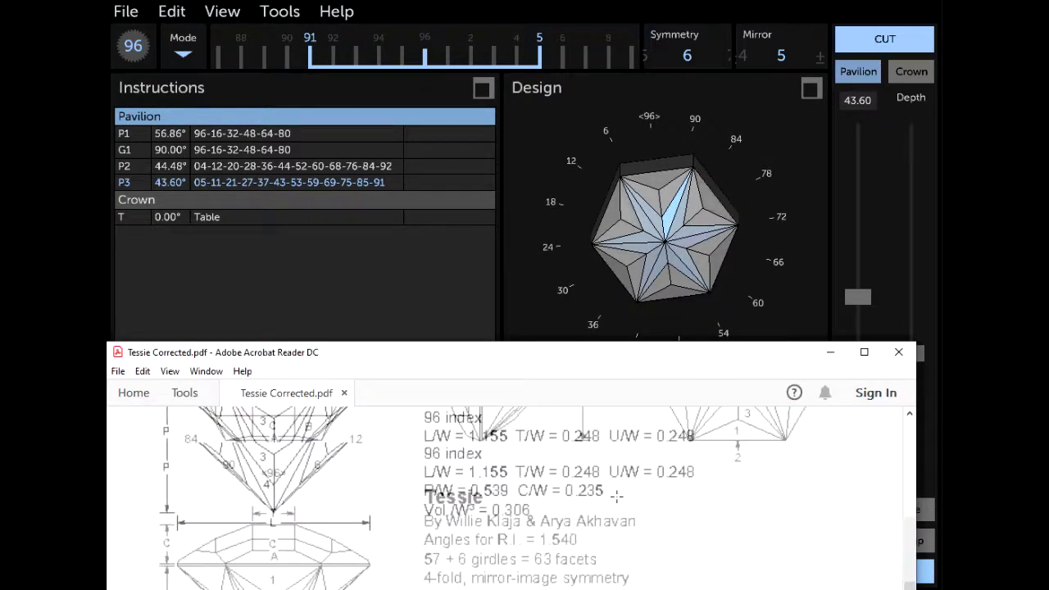
pyautogui.scroll(-2, 706, 519)
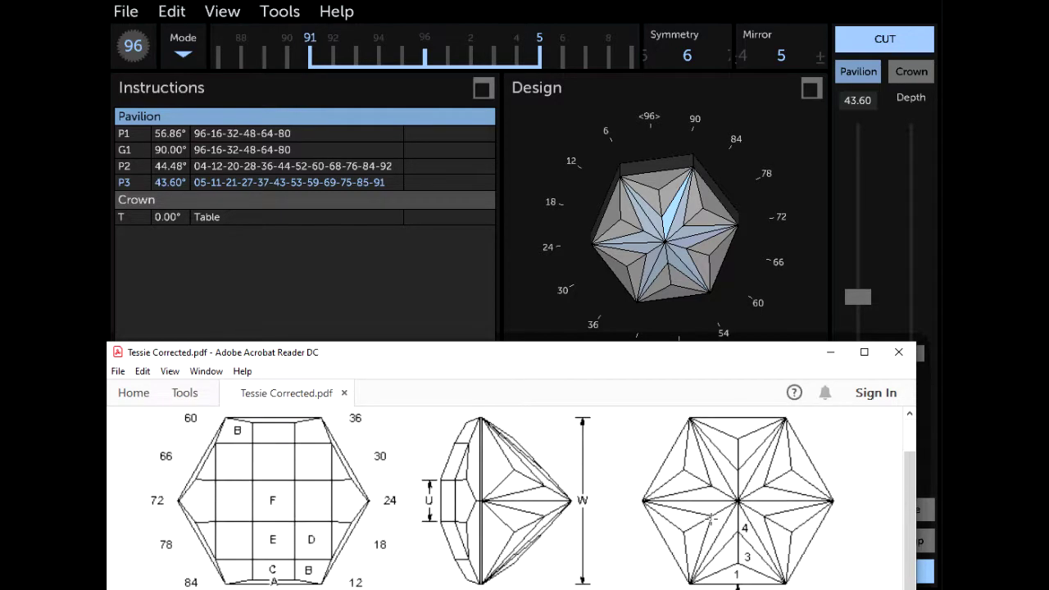
pyautogui.moveTo(701, 358); pyautogui.dragTo(701, 341)
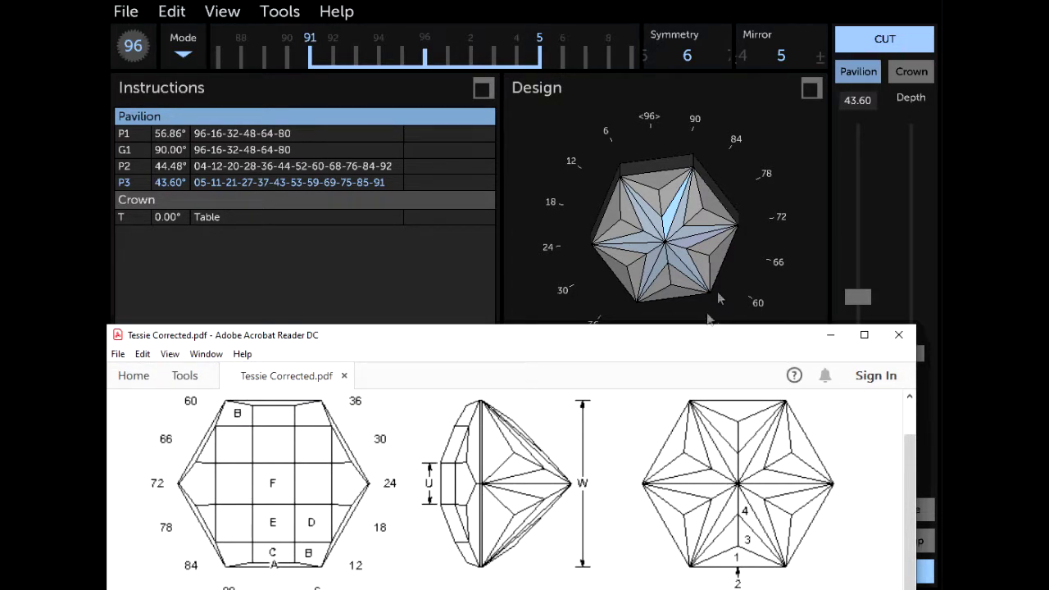
pyautogui.click(872, 42)
pyautogui.hotkey('alt', 'Tab')
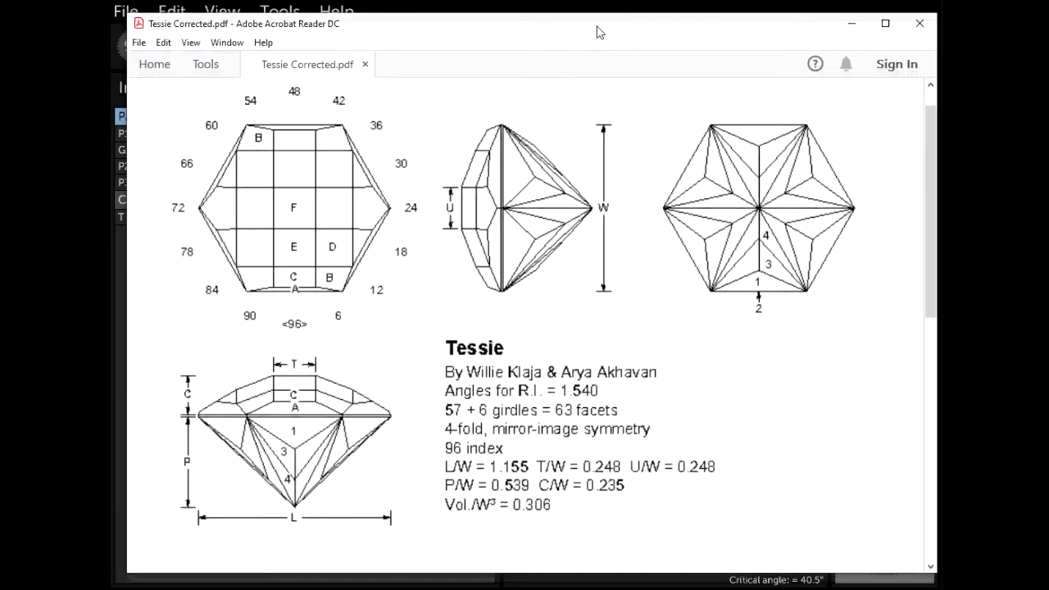
pyautogui.moveTo(597, 31); pyautogui.dragTo(597, 40)
# Scroll the Tessie PDF to the crown facet table and notes, then move it off the design
pyautogui.scroll(-15, 461, 307)
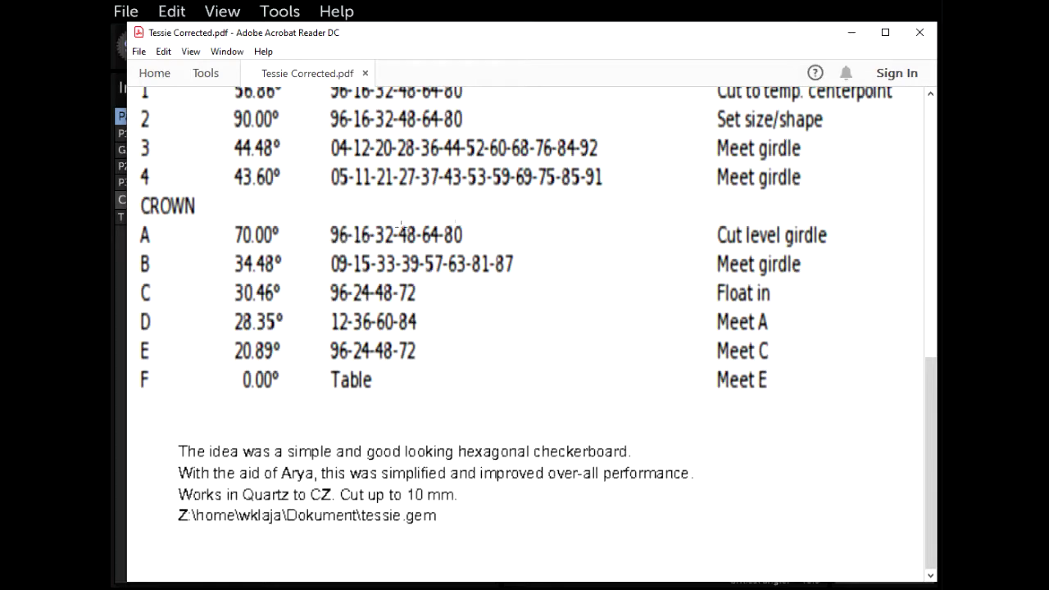
pyautogui.scroll(1, 467, 244)
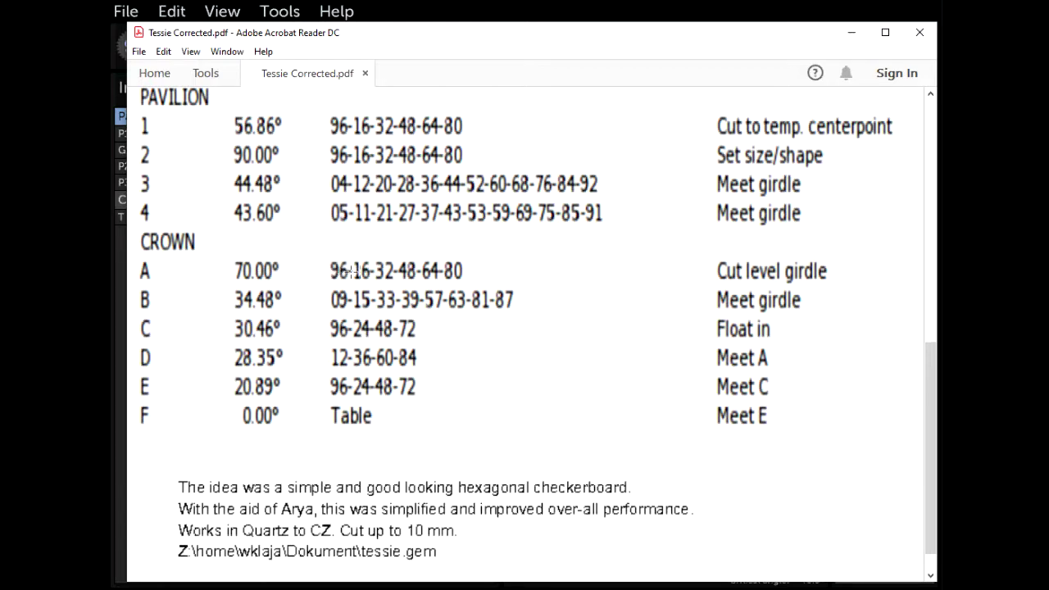
pyautogui.moveTo(522, 33); pyautogui.dragTo(537, 586)
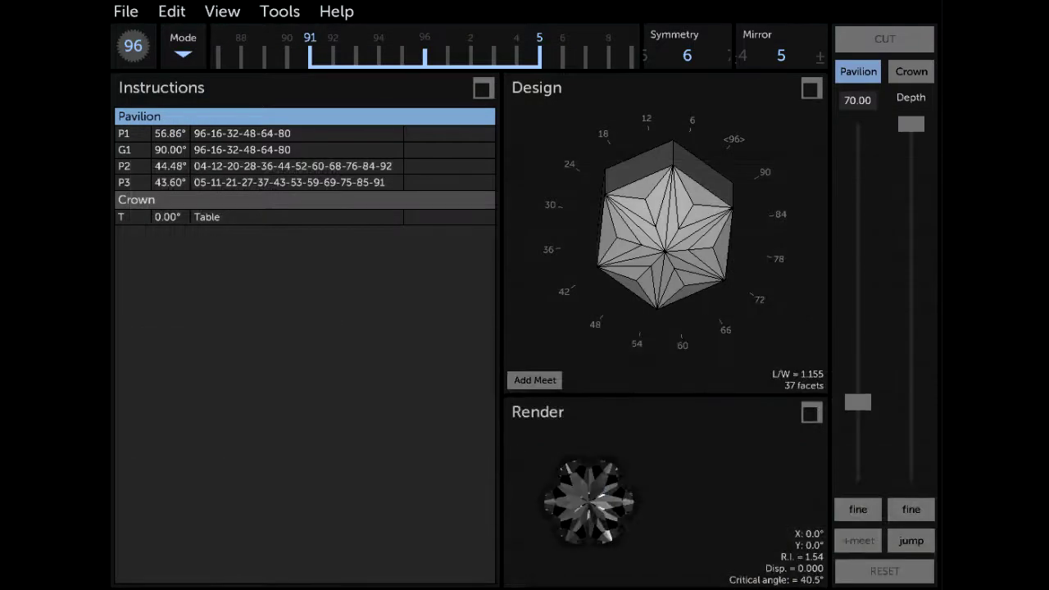
pyautogui.moveTo(739, 50); pyautogui.dragTo(778, 52)
pyautogui.click(424, 38)
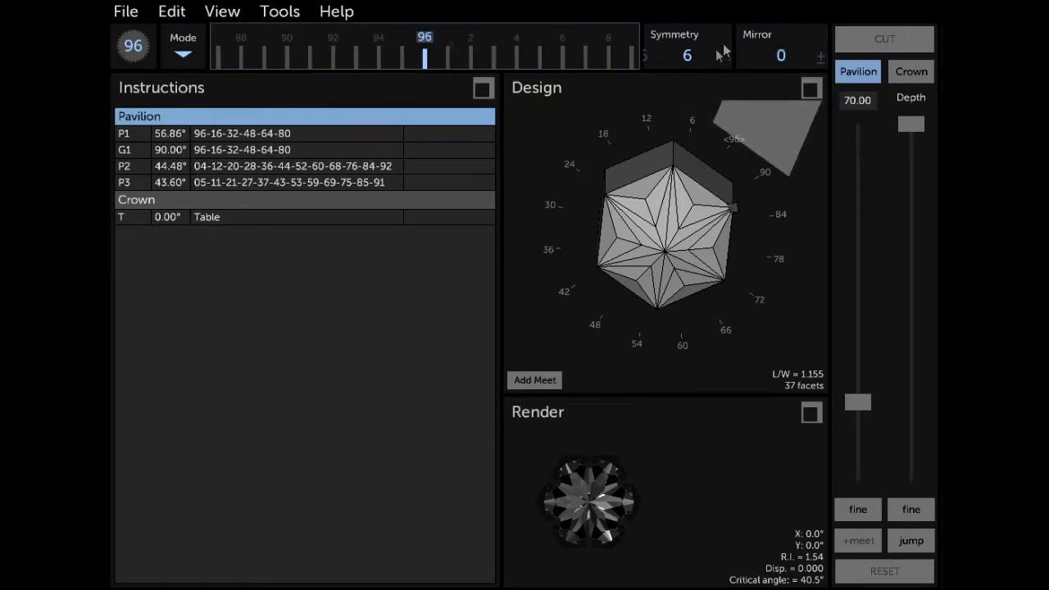
pyautogui.click(911, 76)
pyautogui.click(856, 103)
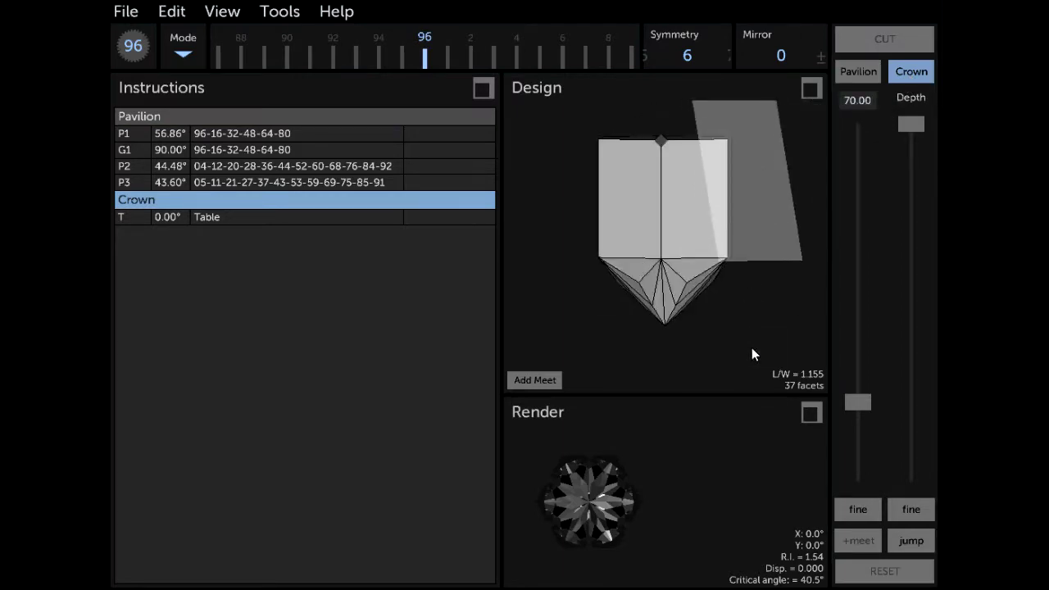
pyautogui.hotkey('alt', 'Tab')
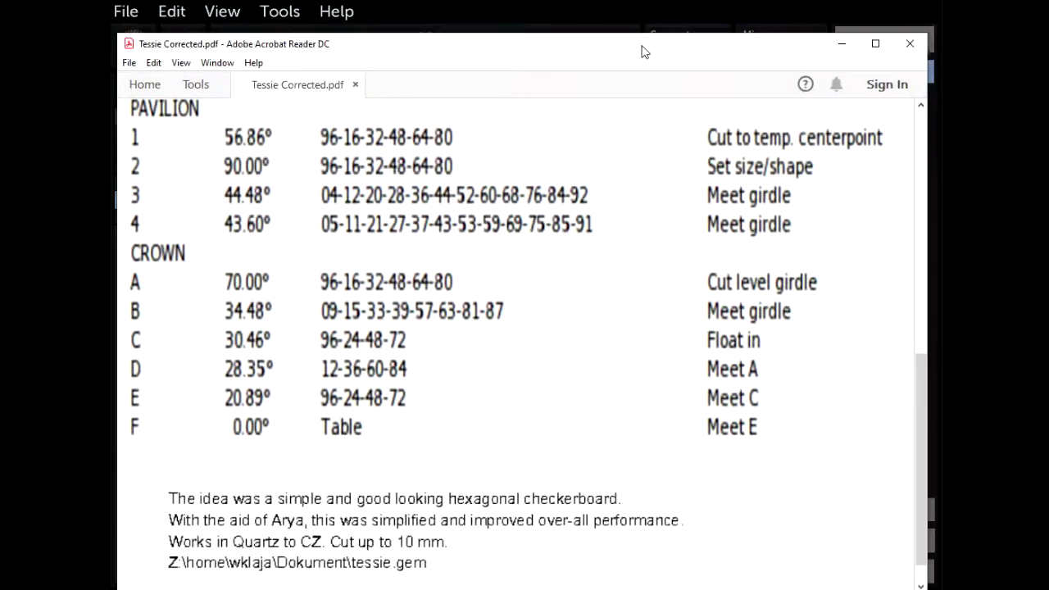
pyautogui.hotkey('alt', 'Tab')
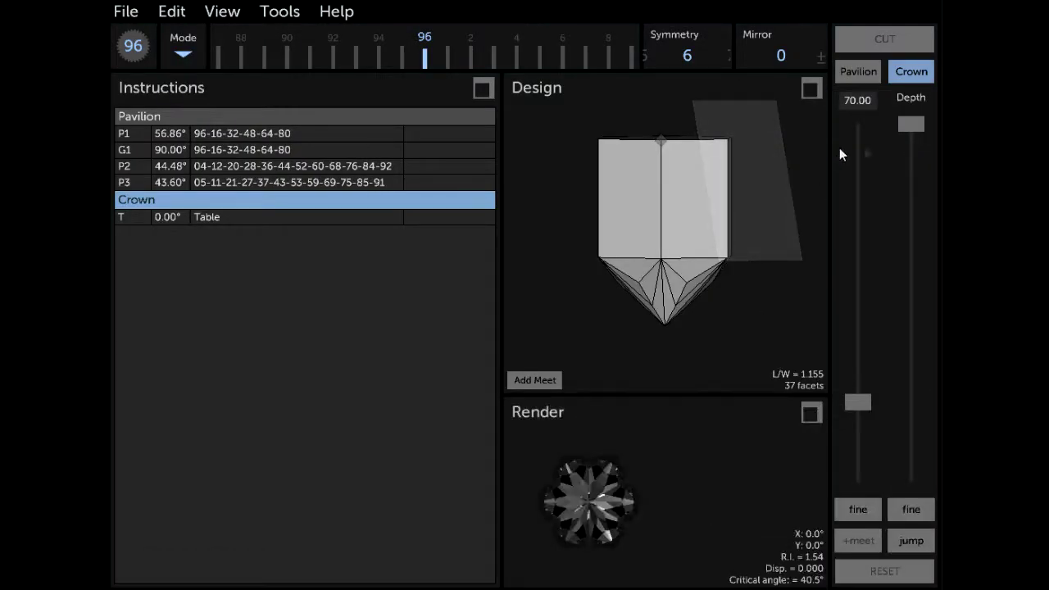
pyautogui.moveTo(917, 122); pyautogui.dragTo(913, 378)
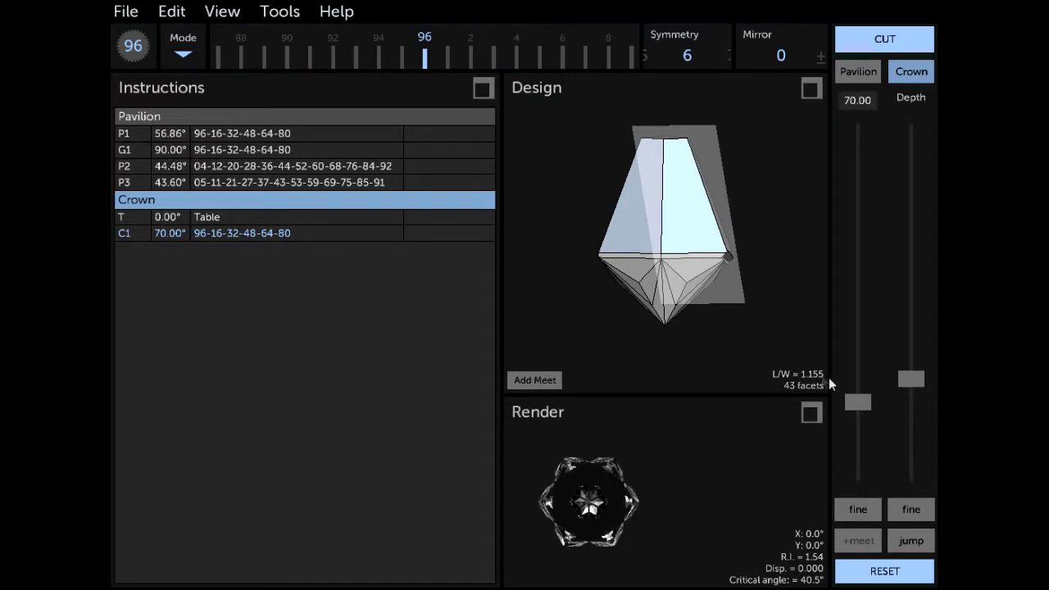
pyautogui.click(869, 47)
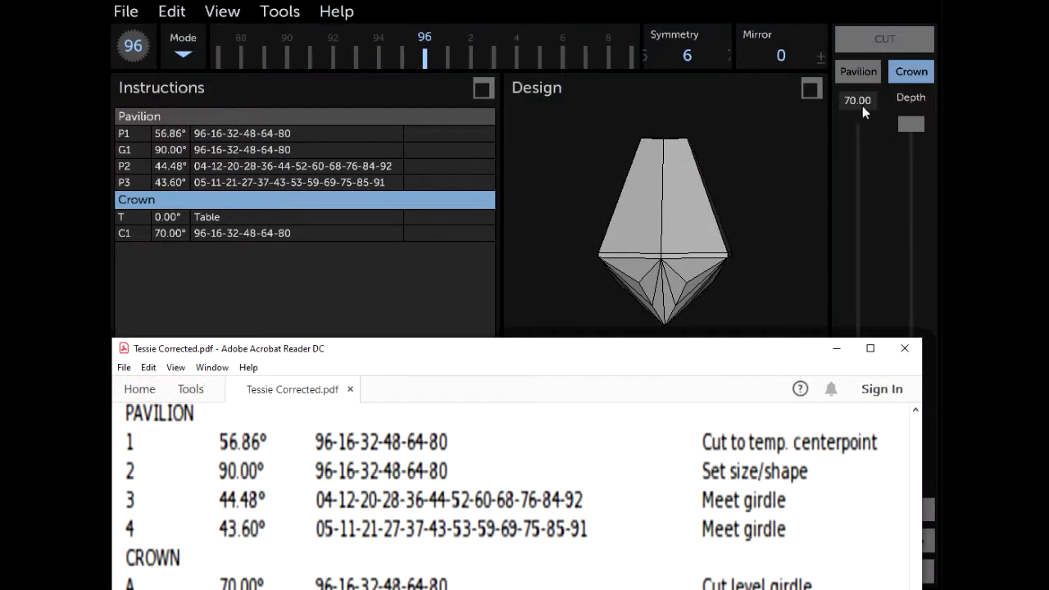
# Enter 34.48° as the crown angle for row B and reposition the Tessie PDF over the lower half
pyautogui.click(850, 103)
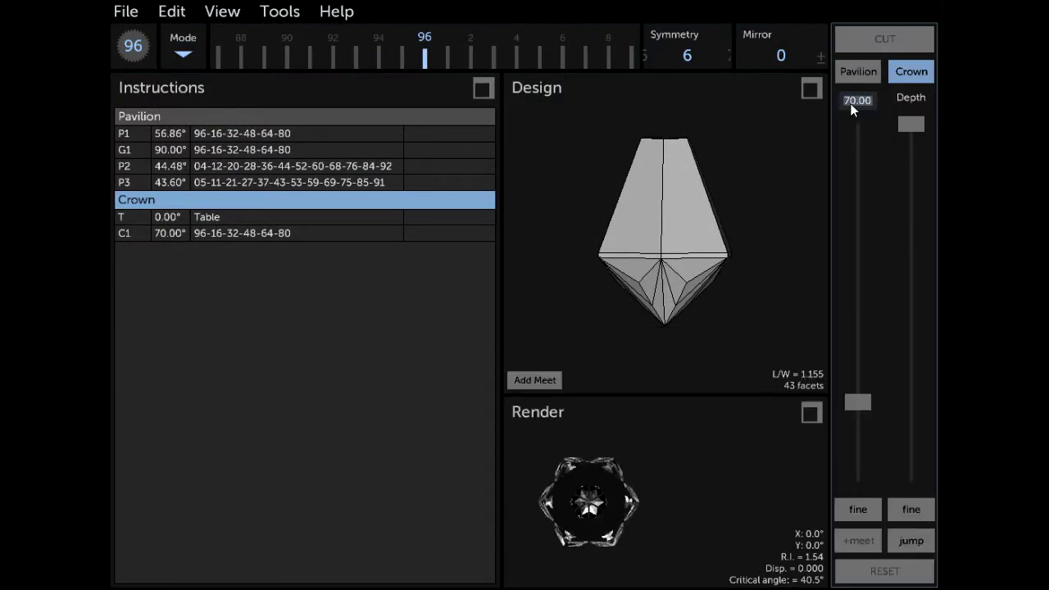
pyautogui.write('34.')
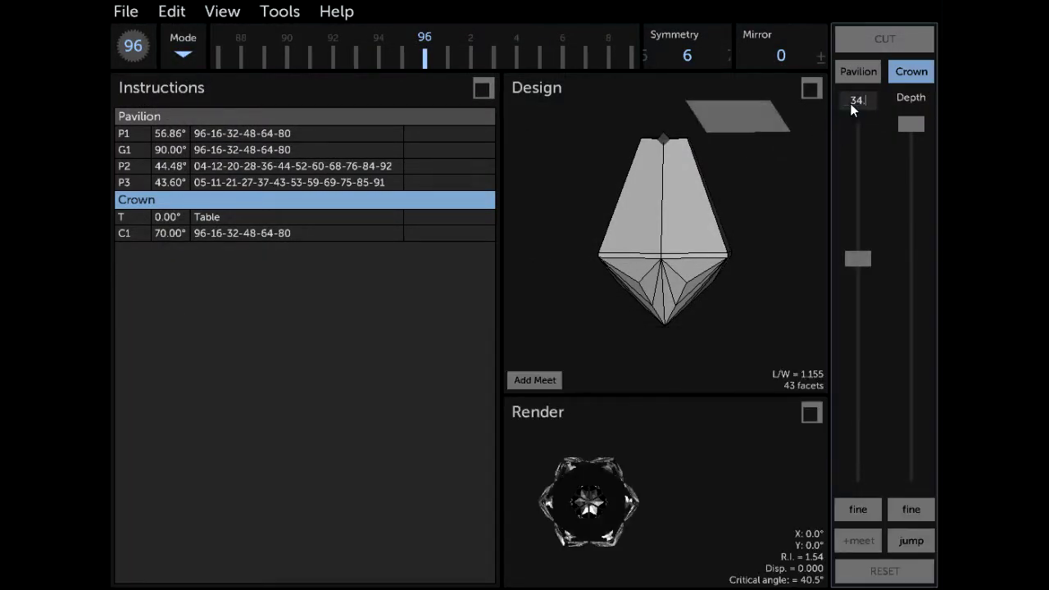
pyautogui.write('48')
pyautogui.press('Return')
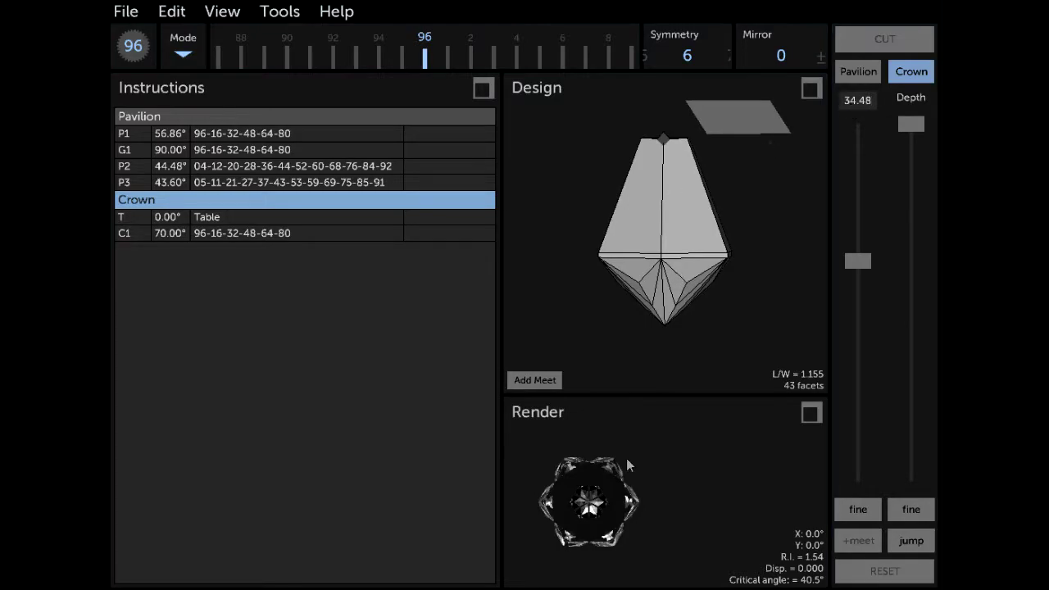
pyautogui.hotkey('alt', 'Tab')
pyautogui.moveTo(515, 353); pyautogui.dragTo(515, 29)
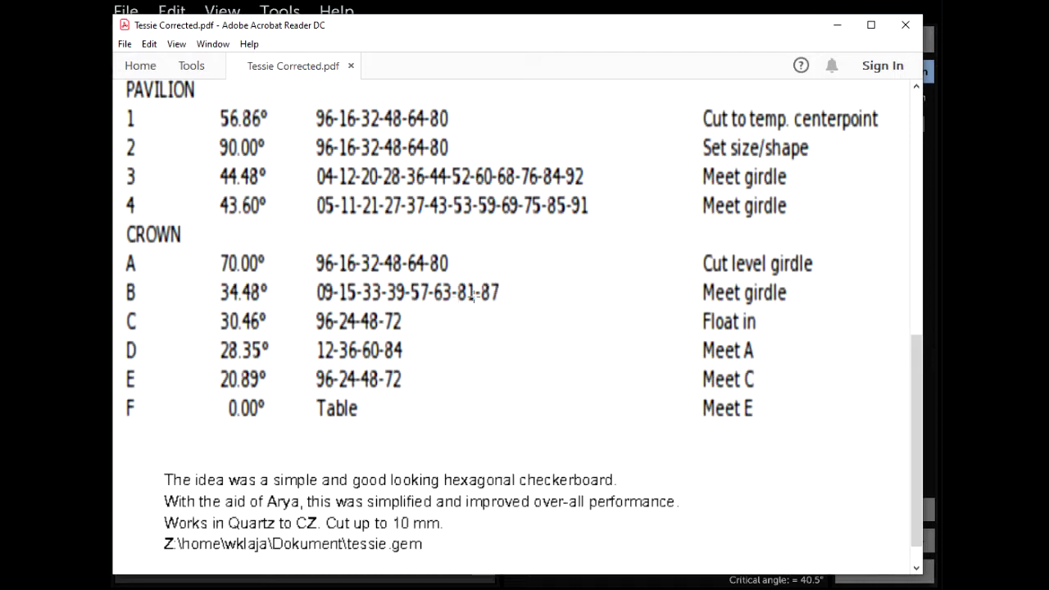
pyautogui.click(464, 32)
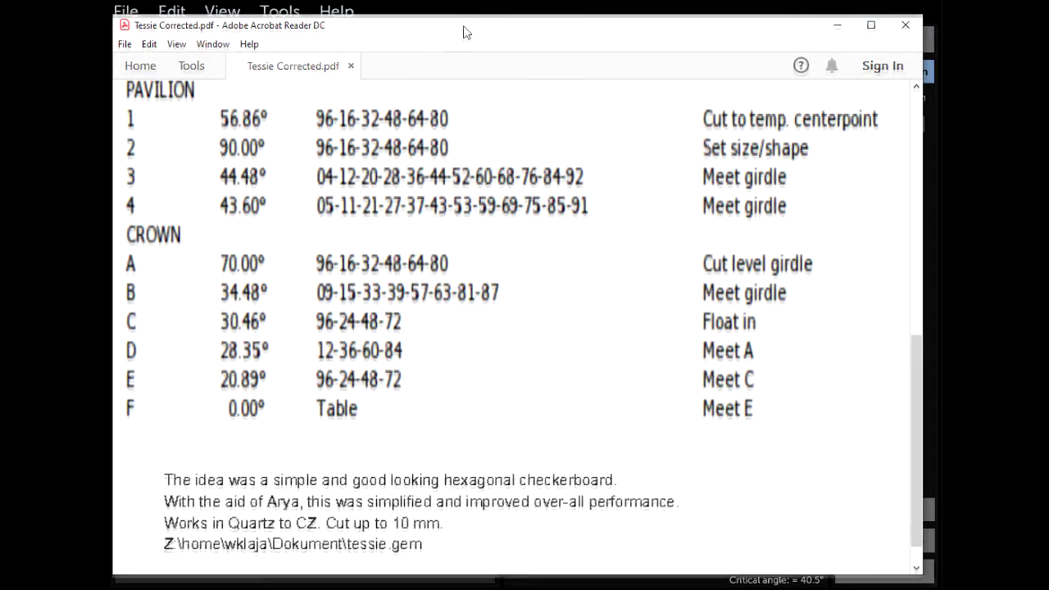
pyautogui.moveTo(464, 32); pyautogui.dragTo(460, 315)
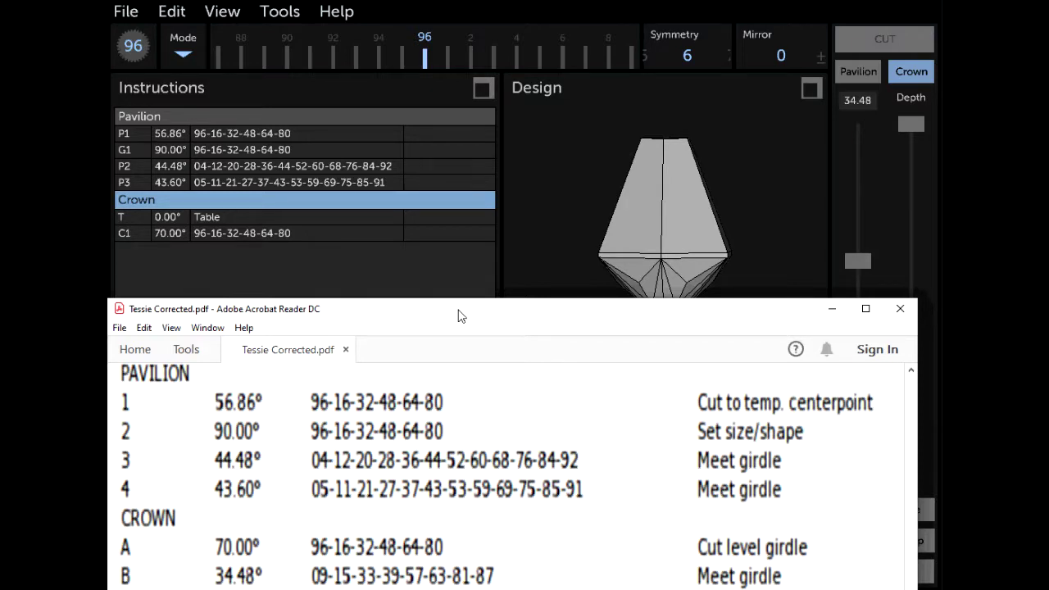
# Change symmetry from 6 to 4 and mirror to 9, checking the crown rows in the PDF
pyautogui.click(677, 65)
pyautogui.moveTo(678, 65); pyautogui.dragTo(775, 65)
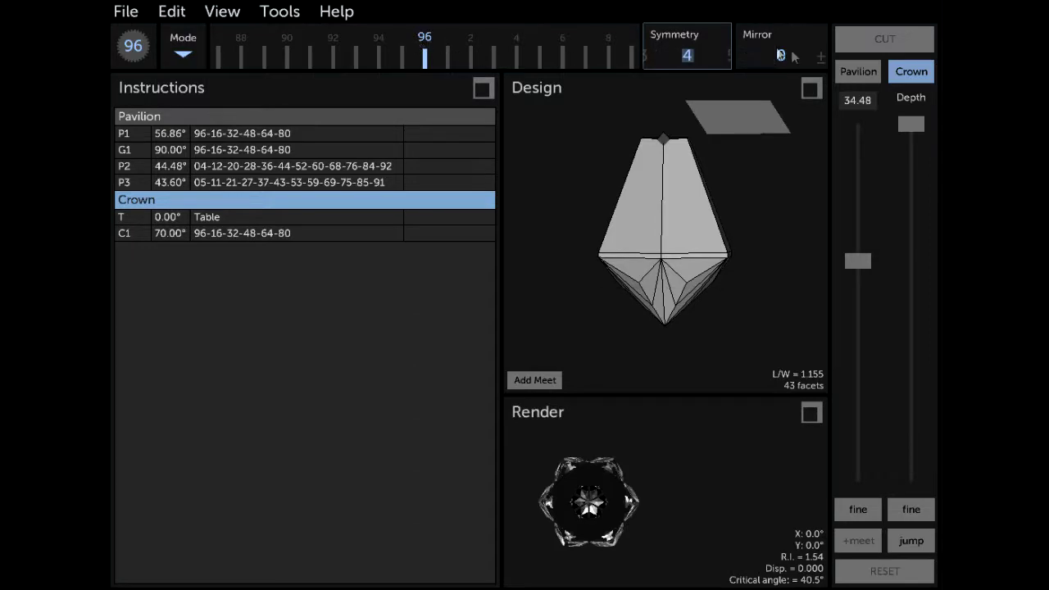
pyautogui.click(803, 61)
pyautogui.moveTo(803, 56); pyautogui.dragTo(419, 63)
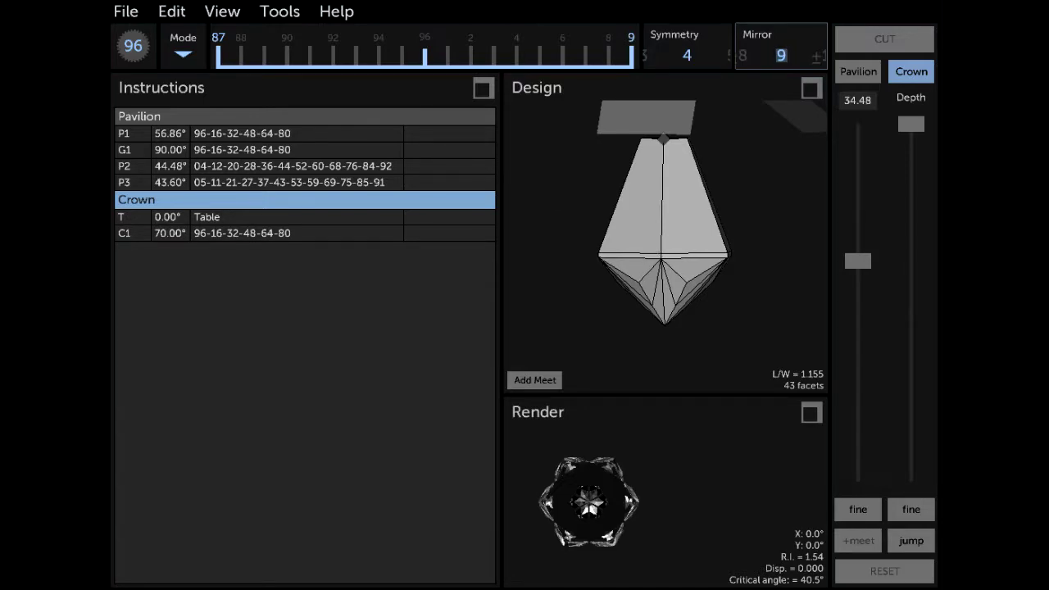
pyautogui.hotkey('alt', 'Tab')
pyautogui.moveTo(546, 317); pyautogui.dragTo(542, 182)
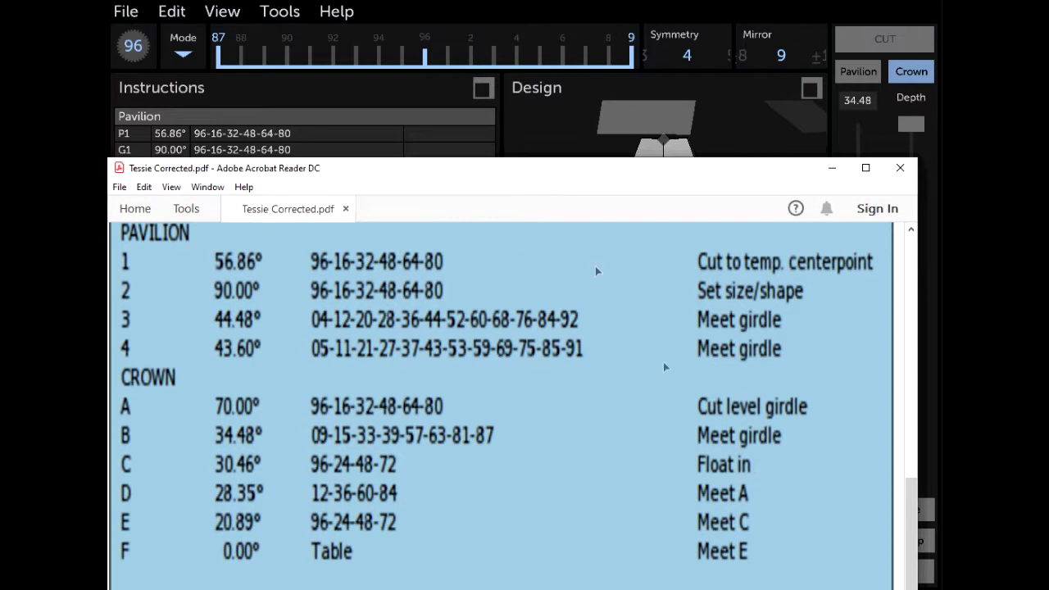
pyautogui.click(779, 102)
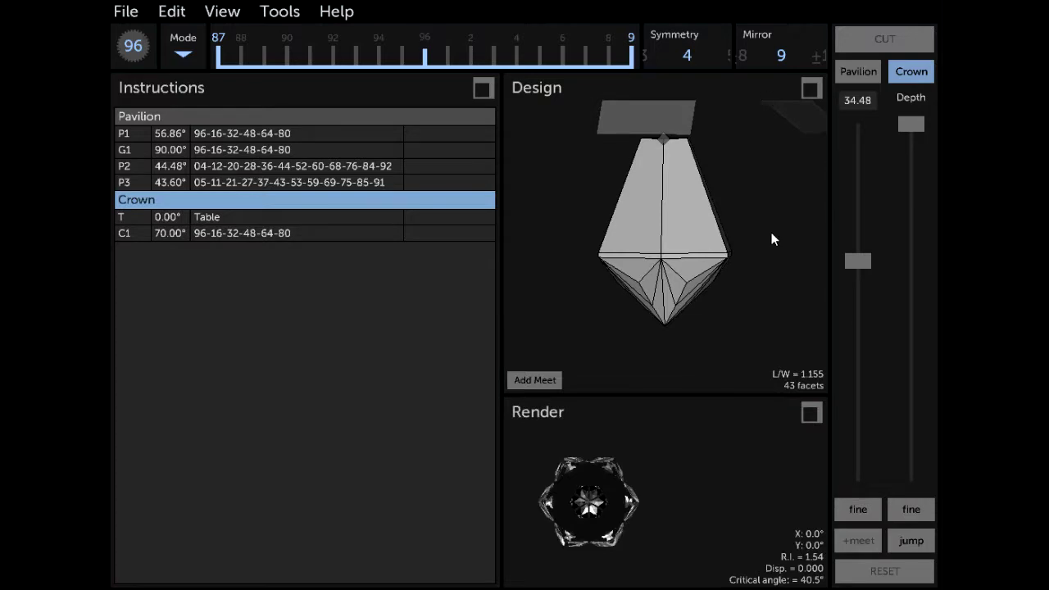
# Lower crown facet C2 at 34.48° to its girdle meet point and cut it, reaching 50 facets
pyautogui.click(911, 541)
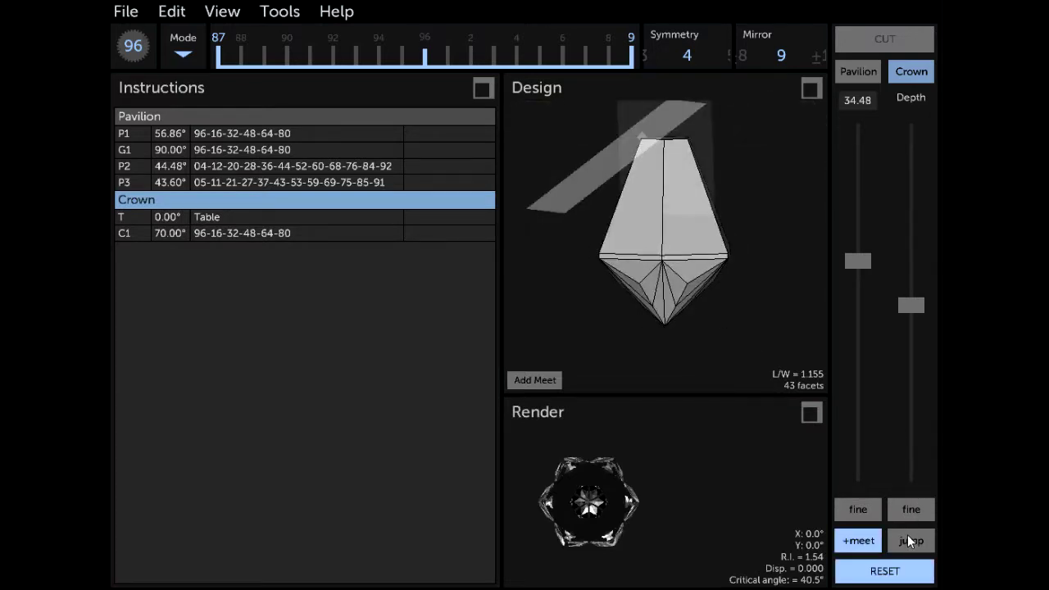
pyautogui.click(916, 544)
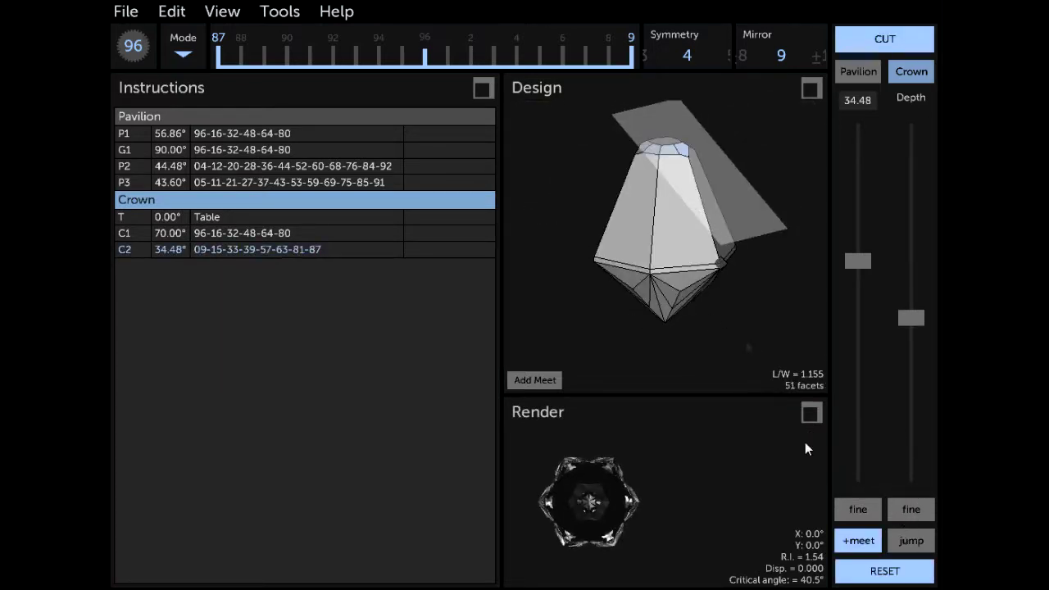
pyautogui.click(907, 540)
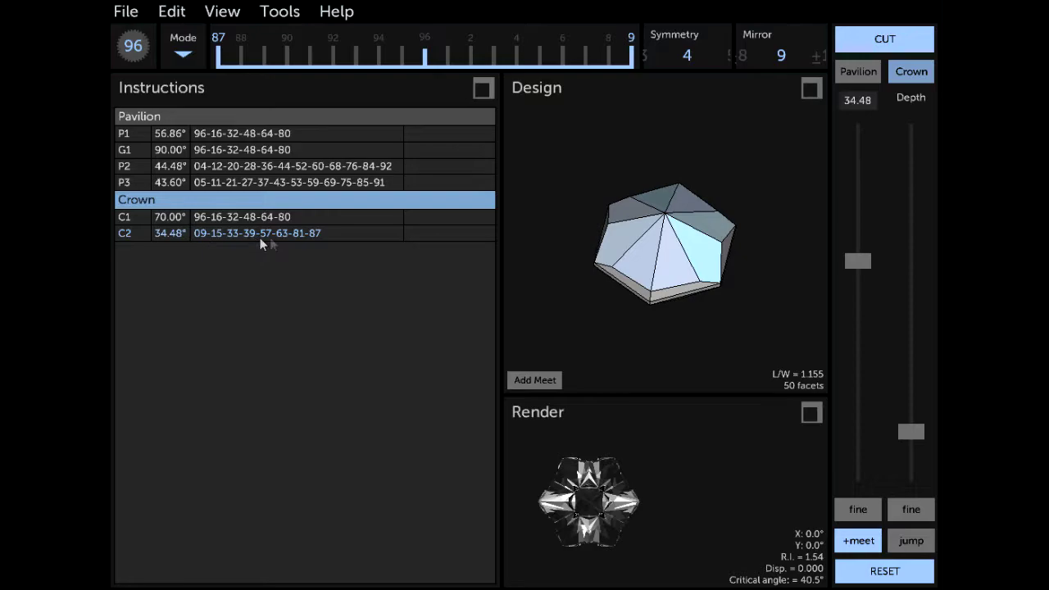
pyautogui.hotkey('alt', 'Tab')
pyautogui.moveTo(374, 176); pyautogui.dragTo(377, 287)
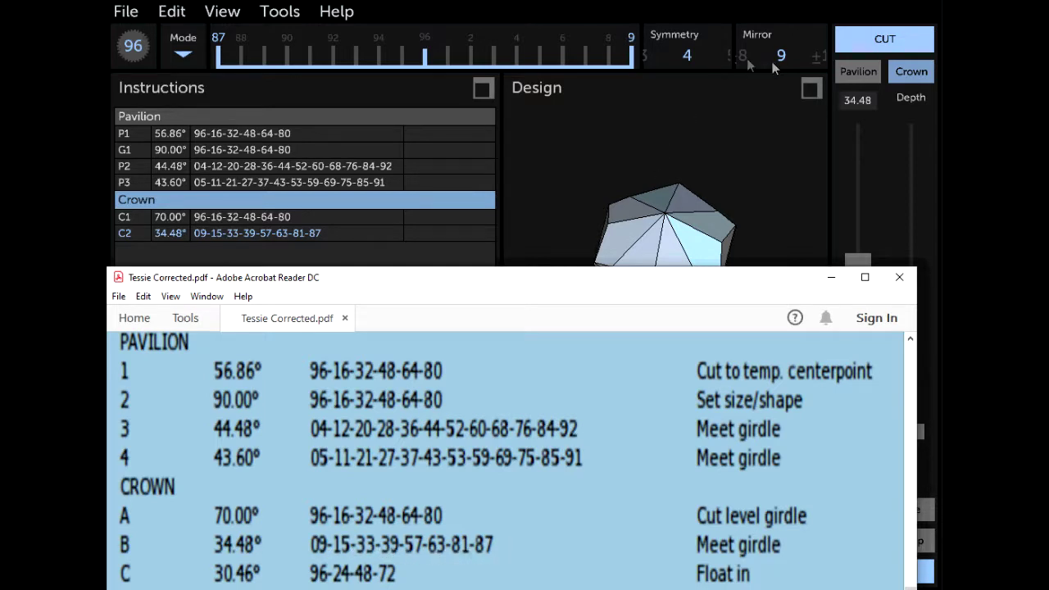
pyautogui.click(906, 37)
pyautogui.hotkey('alt', 'Tab')
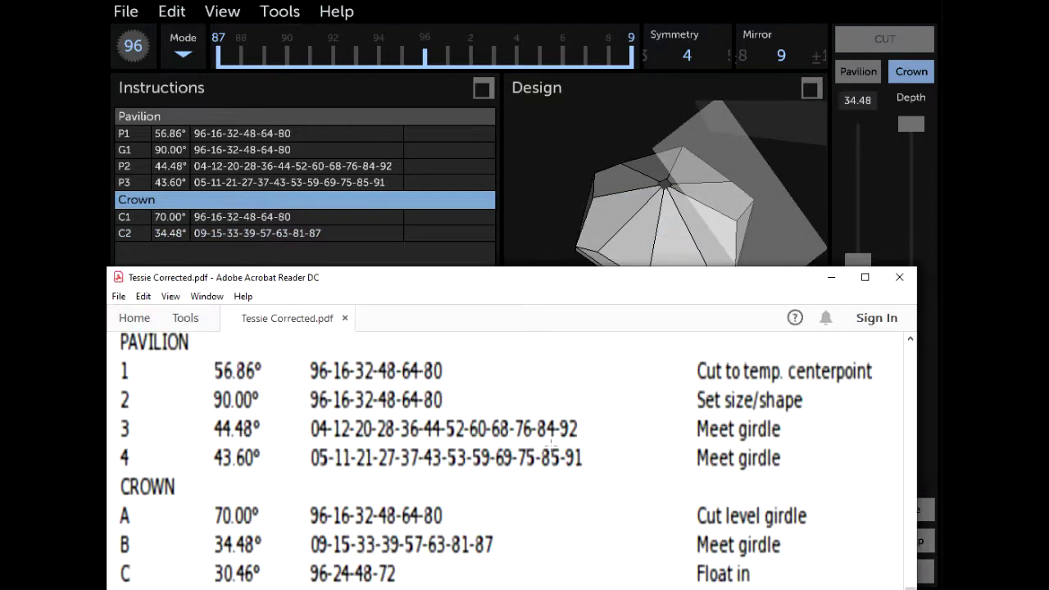
pyautogui.moveTo(533, 286); pyautogui.dragTo(510, 104)
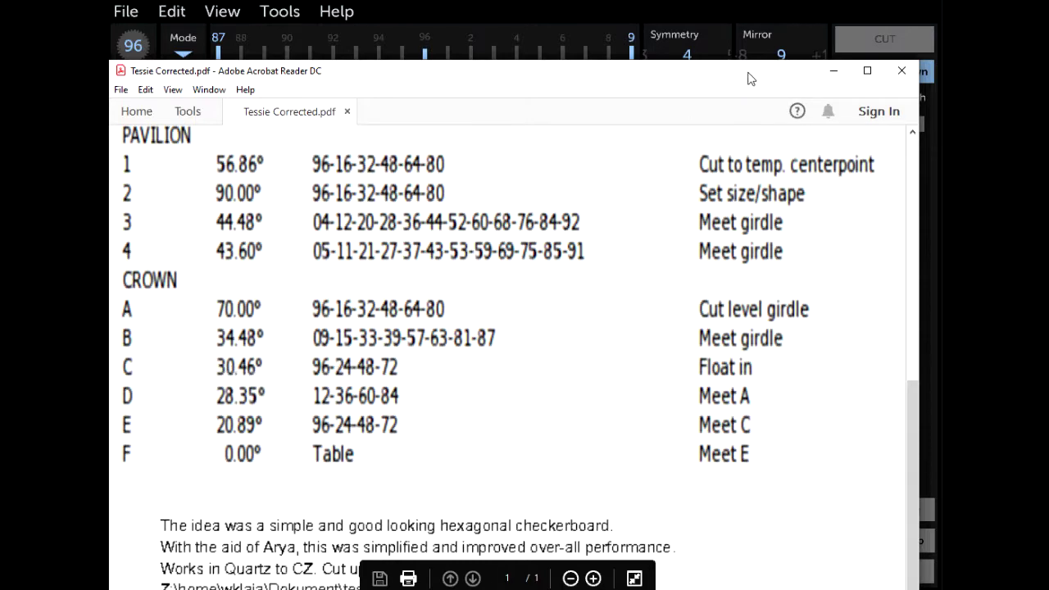
pyautogui.click(833, 71)
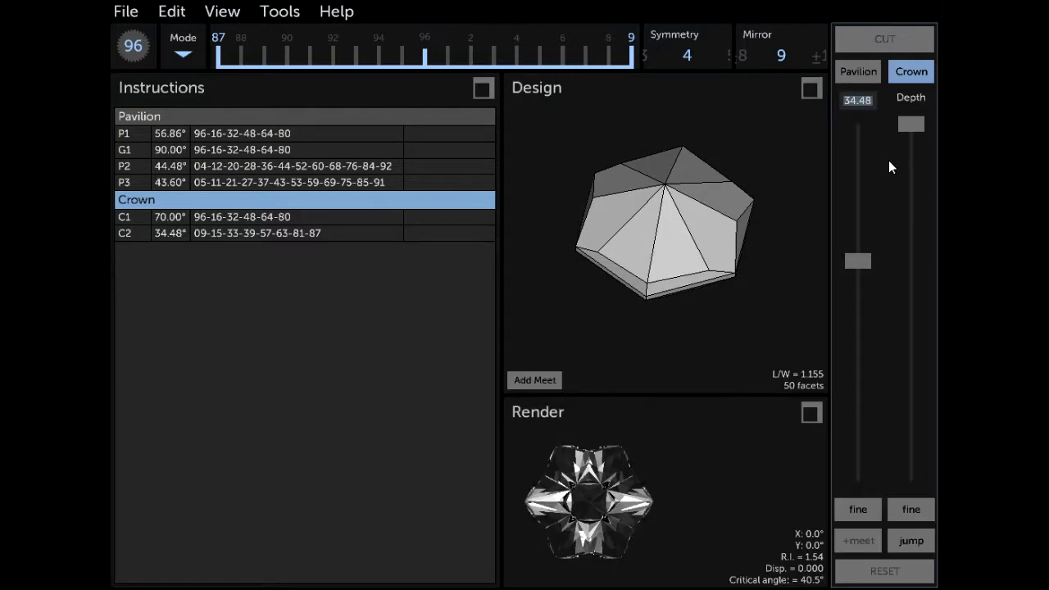
# Enter 30.46° as the crown angle for row C and review the tier list in the PDF
pyautogui.write('30.46')
pyautogui.press('Return')
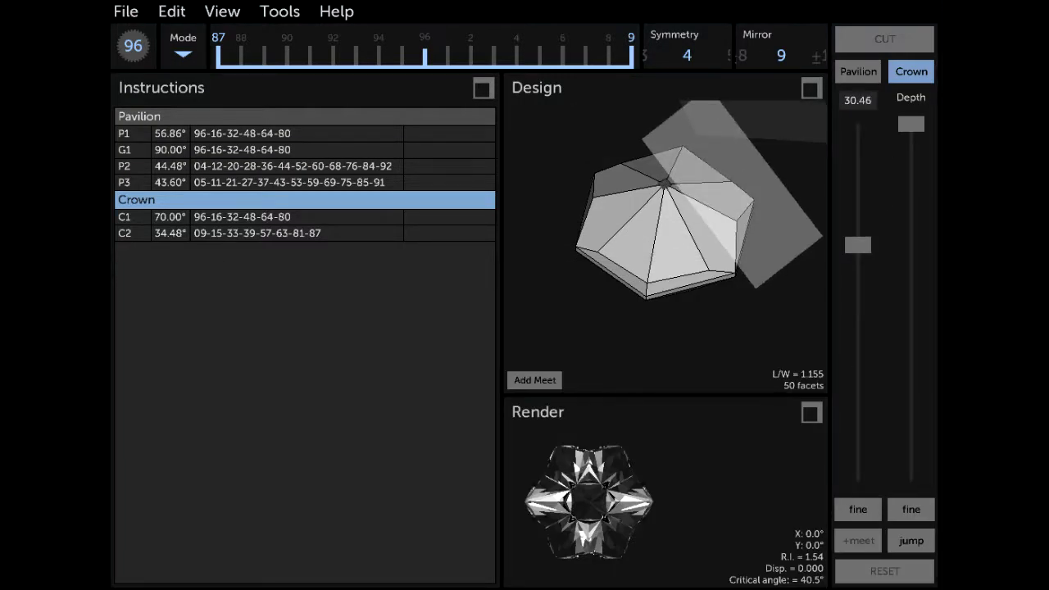
pyautogui.hotkey('alt', 'Tab')
pyautogui.moveTo(554, 285); pyautogui.dragTo(567, 100)
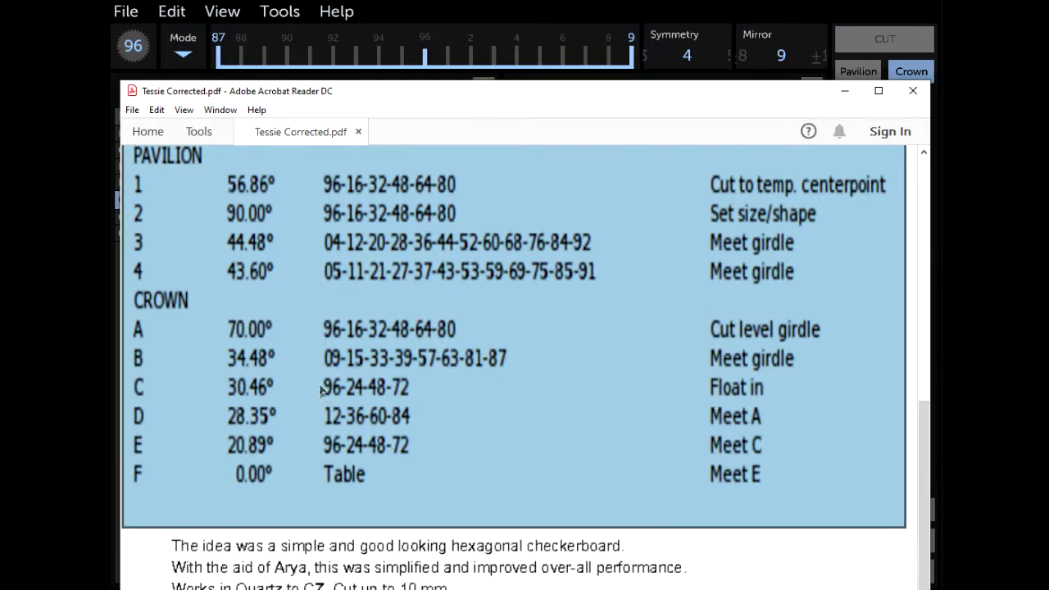
pyautogui.moveTo(503, 92); pyautogui.dragTo(492, 548)
# Rotate the gem model to inspect the cutting plane, then bring the Tessie PDF back in front
pyautogui.click(896, 70)
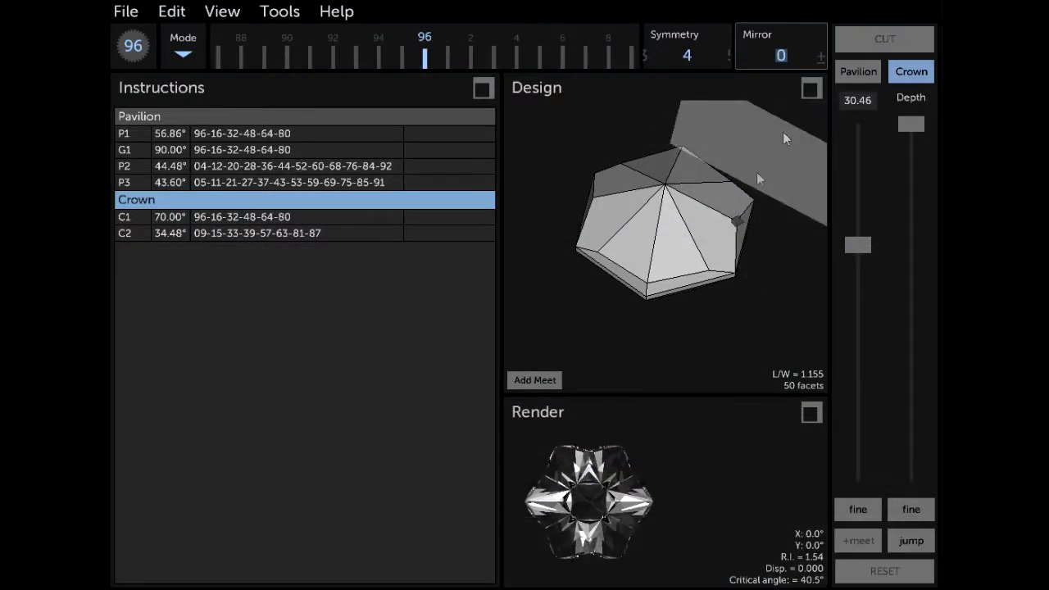
pyautogui.moveTo(783, 132); pyautogui.dragTo(656, 301)
pyautogui.hotkey('alt', 'Tab')
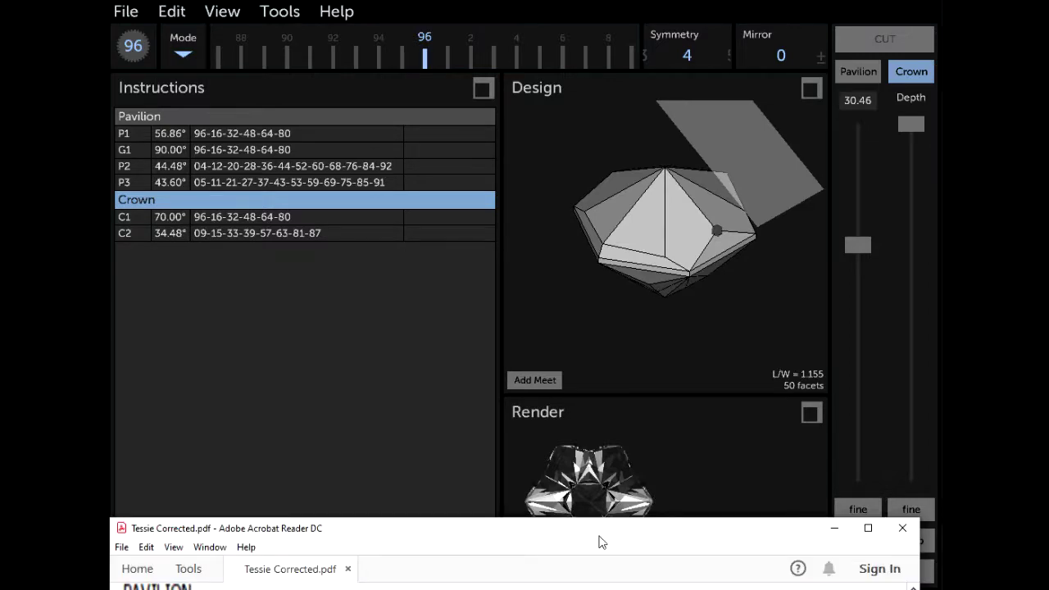
pyautogui.moveTo(603, 533); pyautogui.dragTo(597, 178)
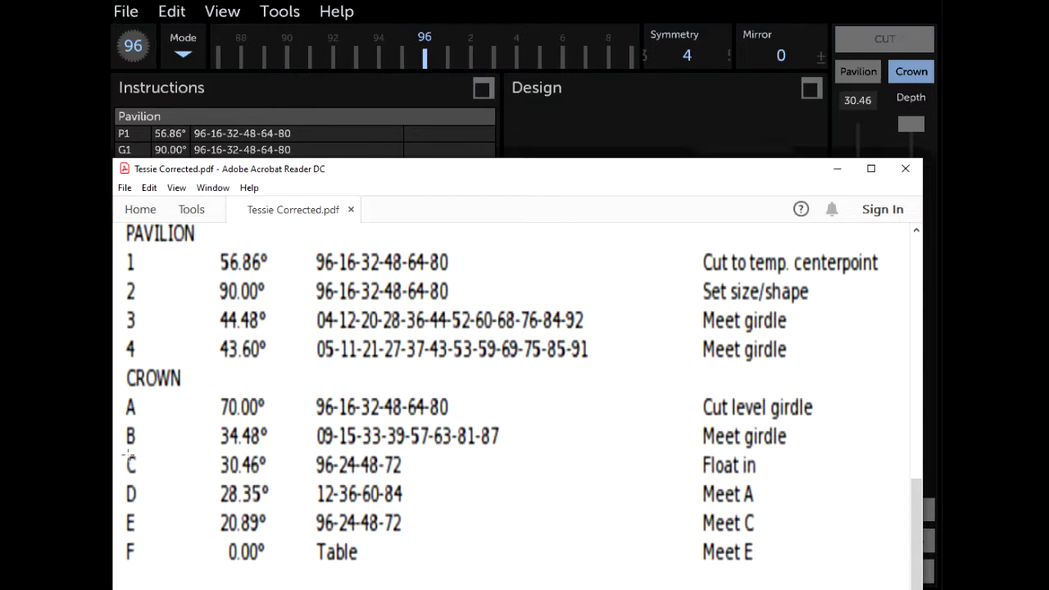
# Scroll up through the Tessie diagrams, then bring the GemCut Studio design forward
pyautogui.scroll(5, 135, 467)
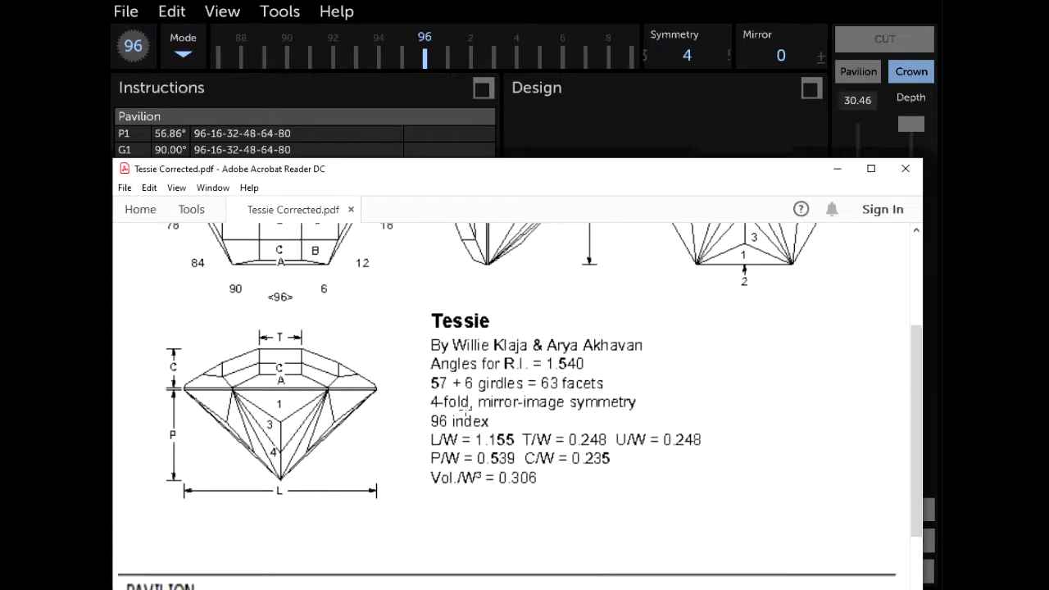
pyautogui.scroll(1, 280, 332)
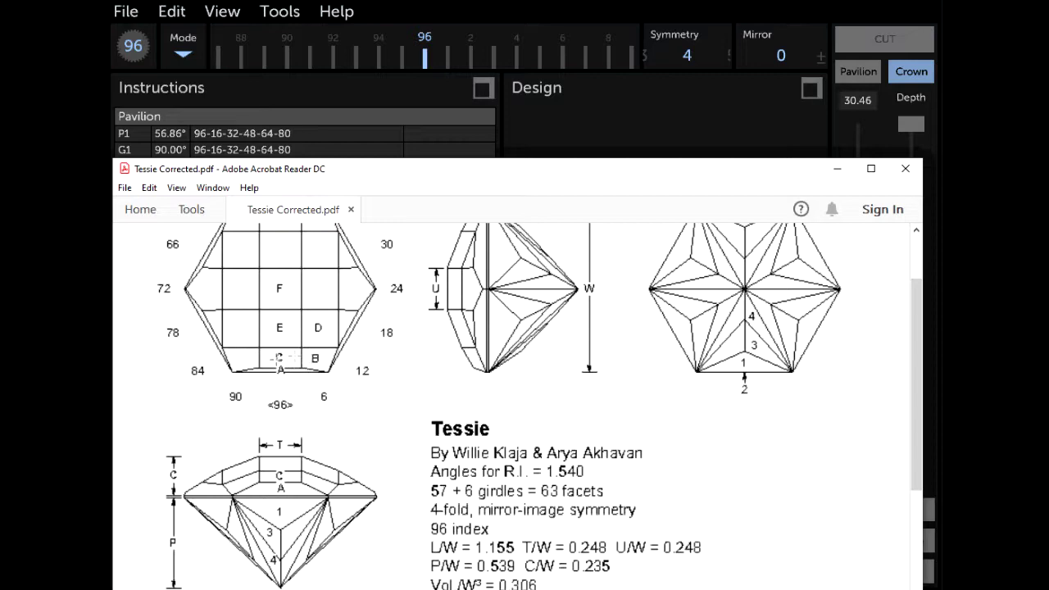
pyautogui.click(605, 14)
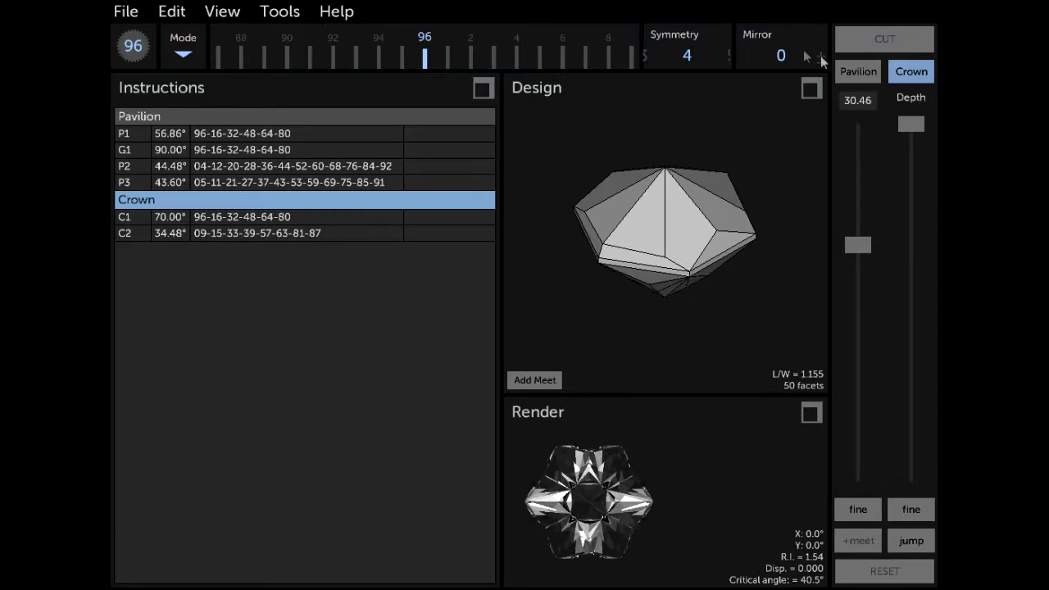
# Place the C3 crown tier at 30.46° from a top-down view and enlarge the Design panel
pyautogui.moveTo(761, 199); pyautogui.dragTo(782, 229)
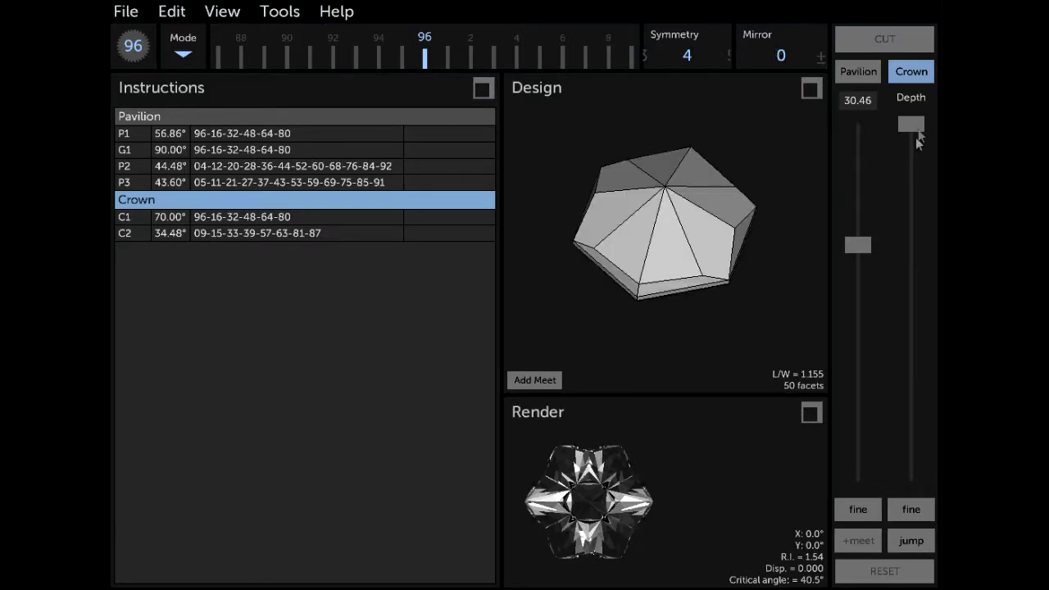
pyautogui.moveTo(912, 125); pyautogui.dragTo(910, 355)
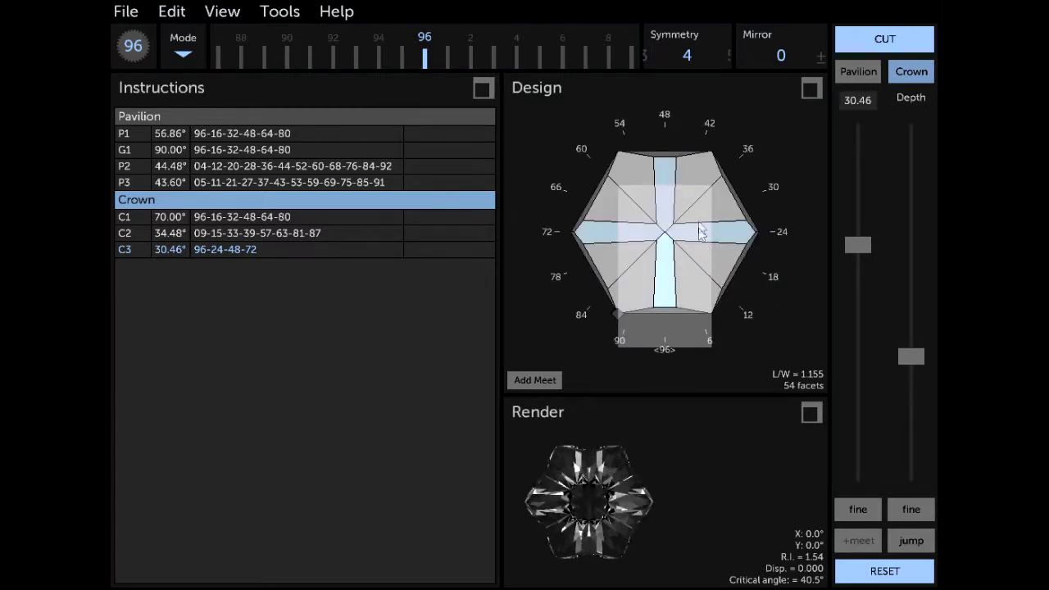
pyautogui.click(812, 93)
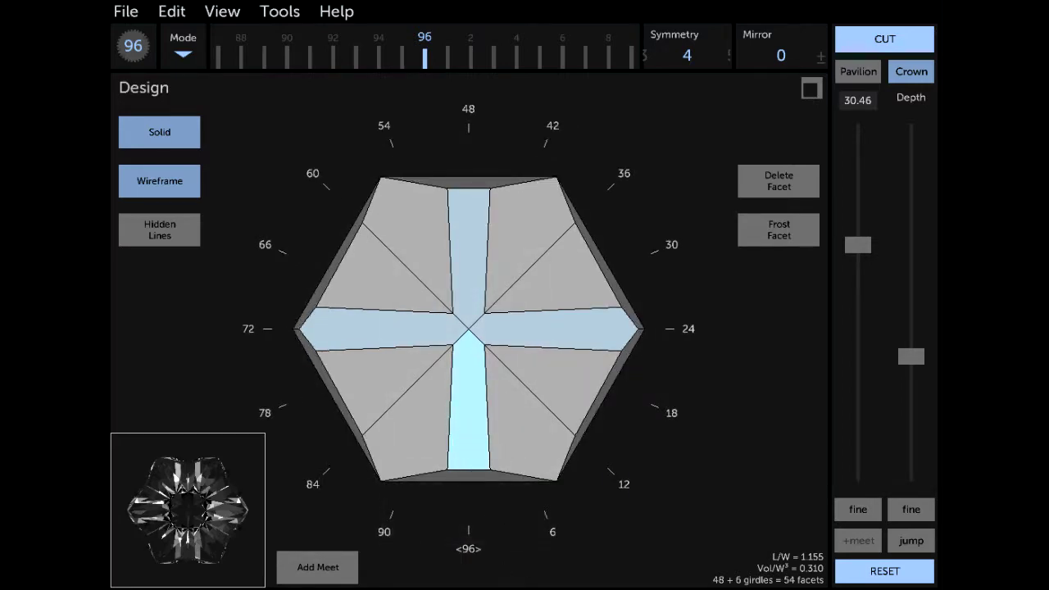
pyautogui.hotkey('alt', 'Tab')
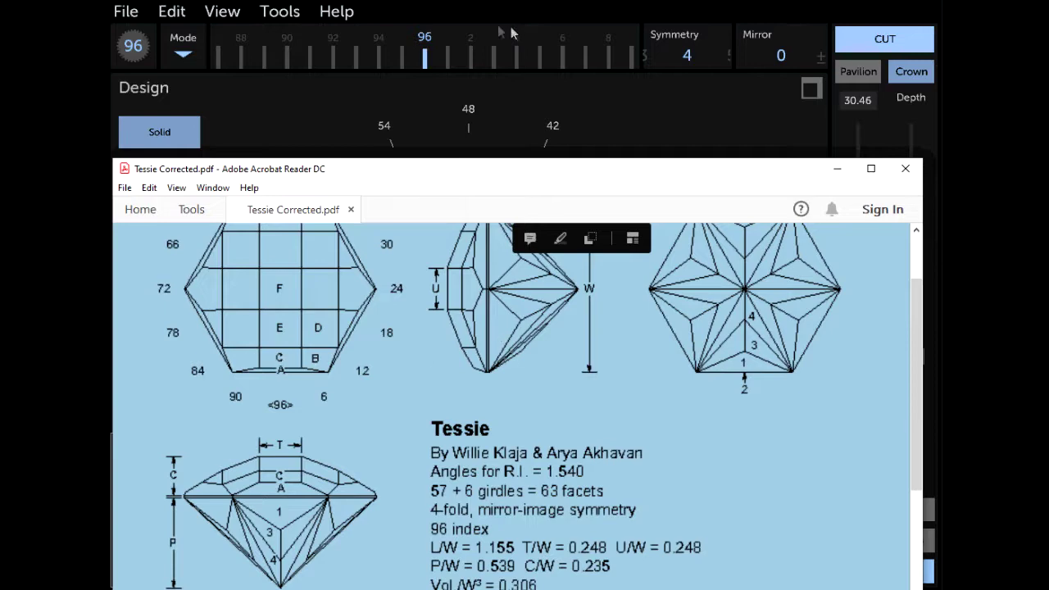
pyautogui.click(511, 75)
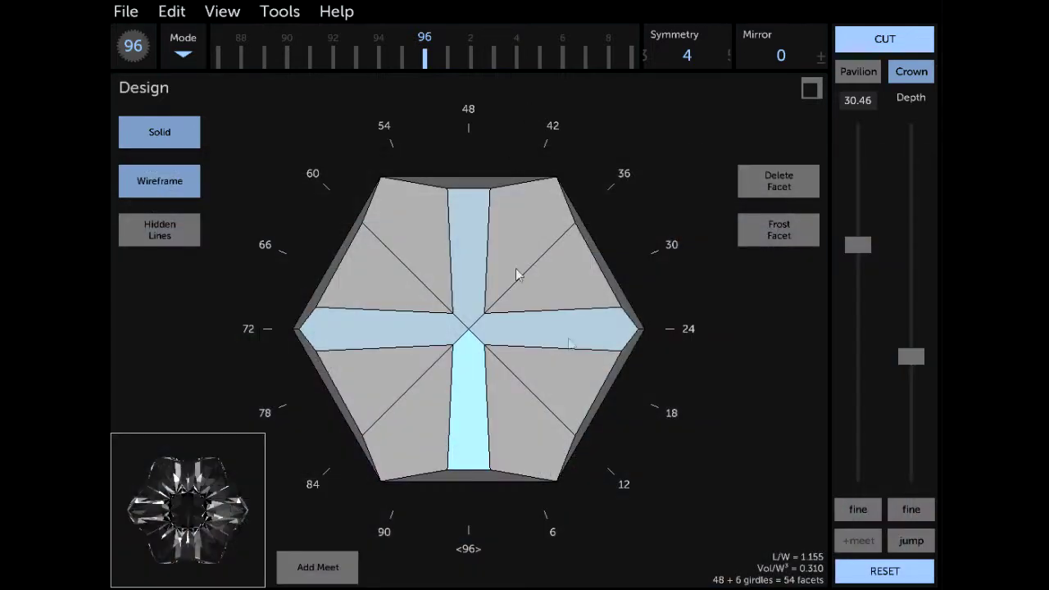
# Deepen the 30.46° C3 facets slightly to widen them and commit the cut, reaching 54 facets
pyautogui.moveTo(908, 358); pyautogui.dragTo(911, 362)
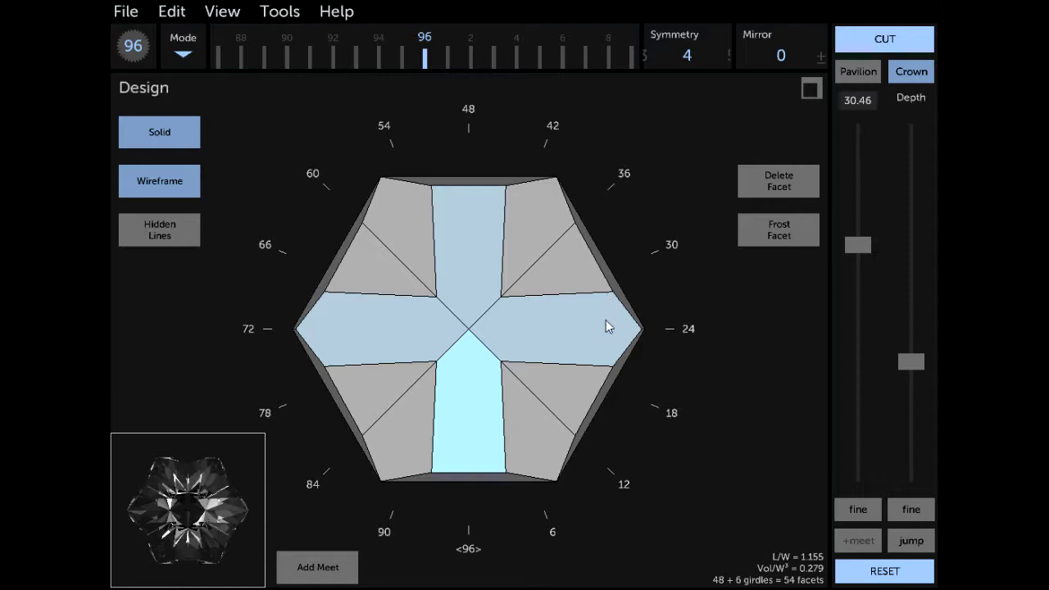
pyautogui.click(884, 39)
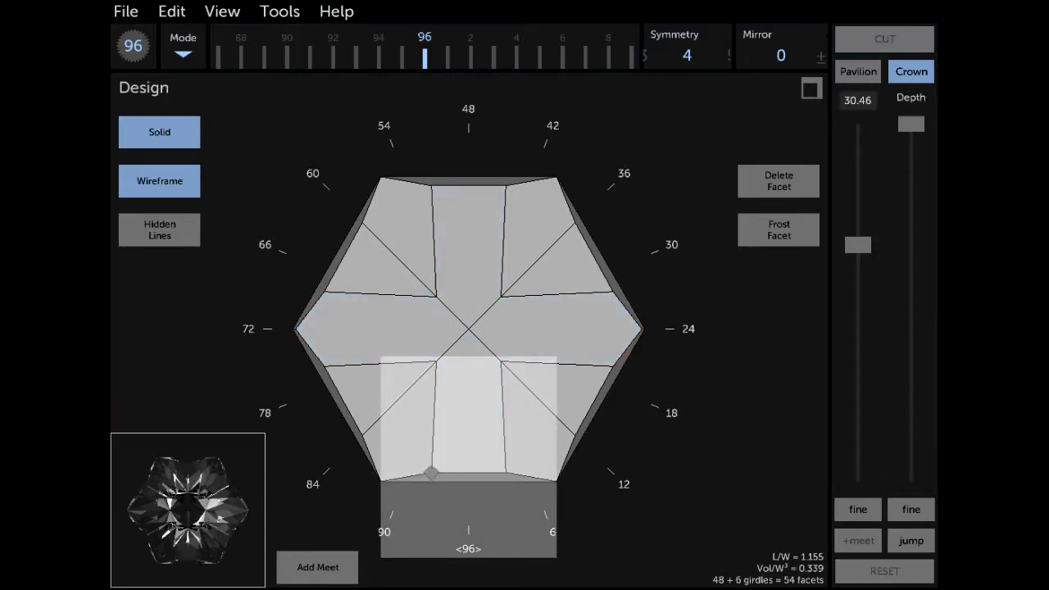
# Read crown row D in the Tessie PDF and enter 28.35° as the next crown angle
pyautogui.hotkey('alt', 'Tab')
pyautogui.moveTo(569, 178); pyautogui.dragTo(568, 22)
pyautogui.scroll(-10, 519, 330)
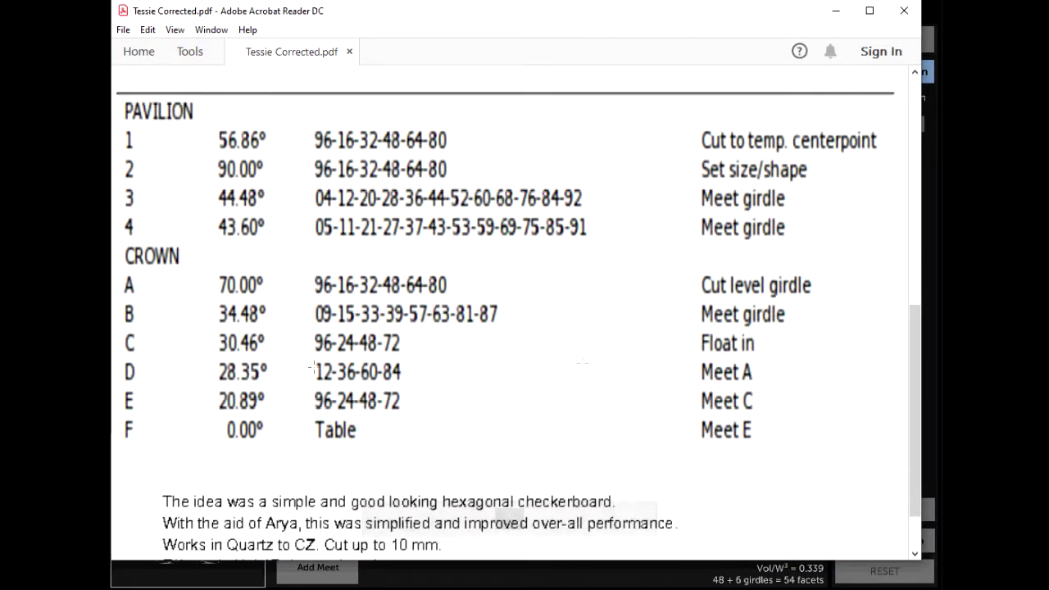
pyautogui.hotkey('alt', 'Tab')
pyautogui.click(857, 100)
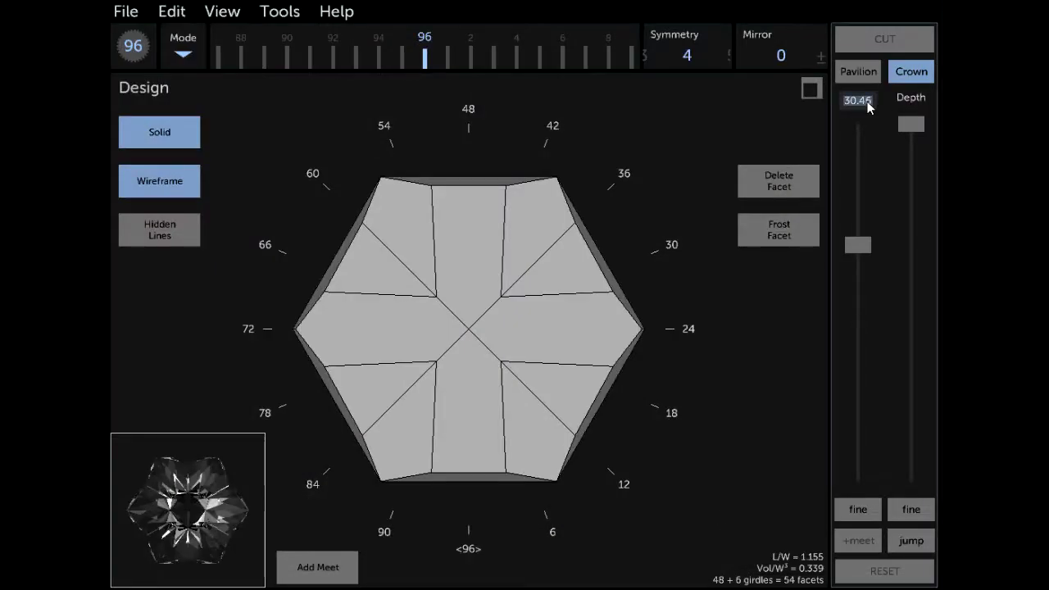
pyautogui.write('28.35')
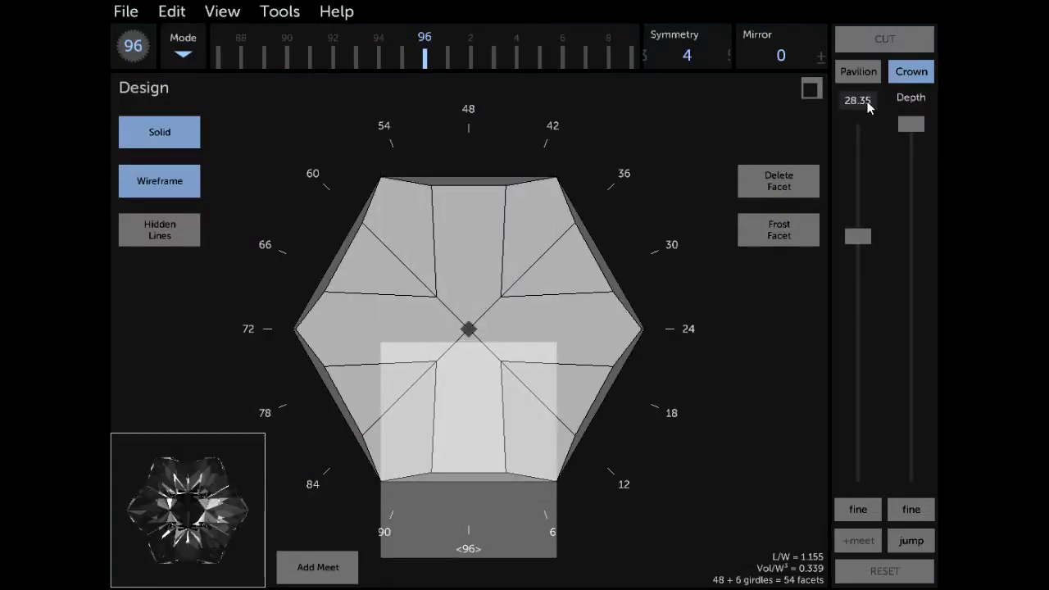
pyautogui.hotkey('alt', 'Tab')
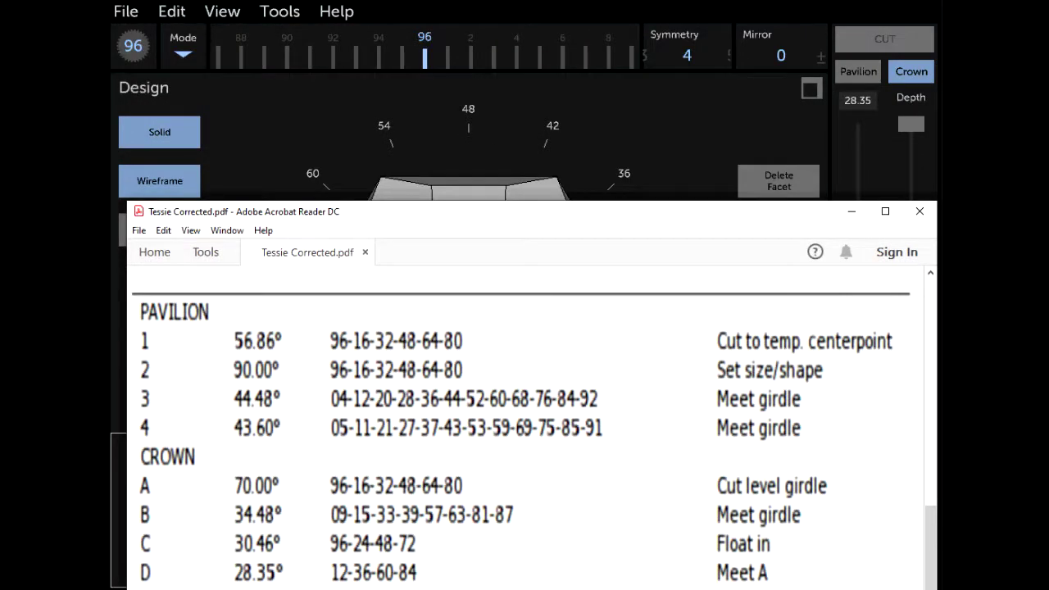
# Rotate the index wheel to 12 for the D facets and return to a top-down crown view
pyautogui.click(683, 56)
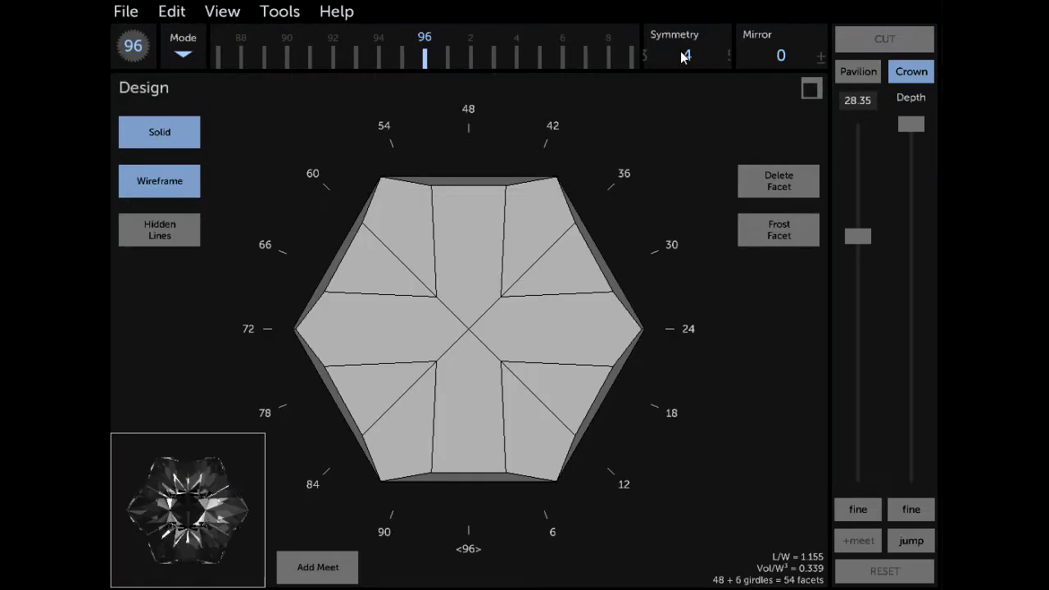
pyautogui.moveTo(611, 55); pyautogui.dragTo(351, 52)
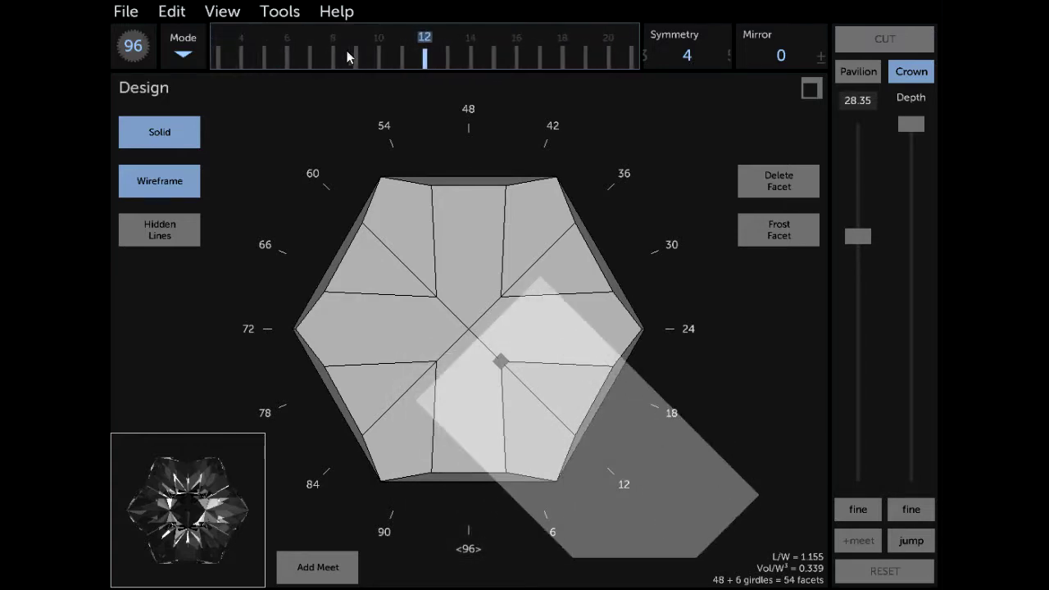
pyautogui.hotkey('alt', 'Tab')
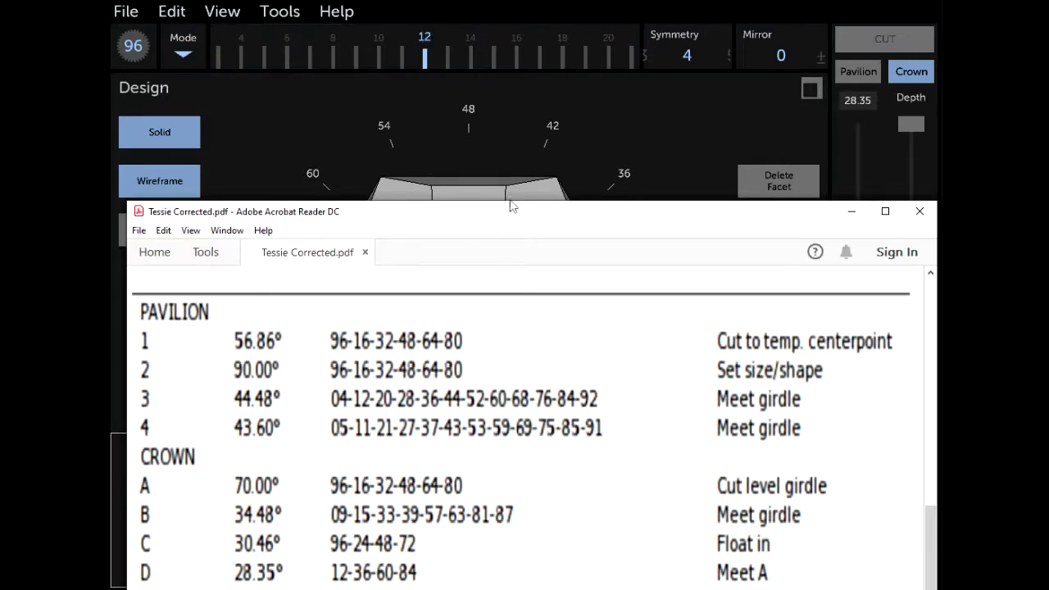
pyautogui.moveTo(511, 204); pyautogui.dragTo(505, 160)
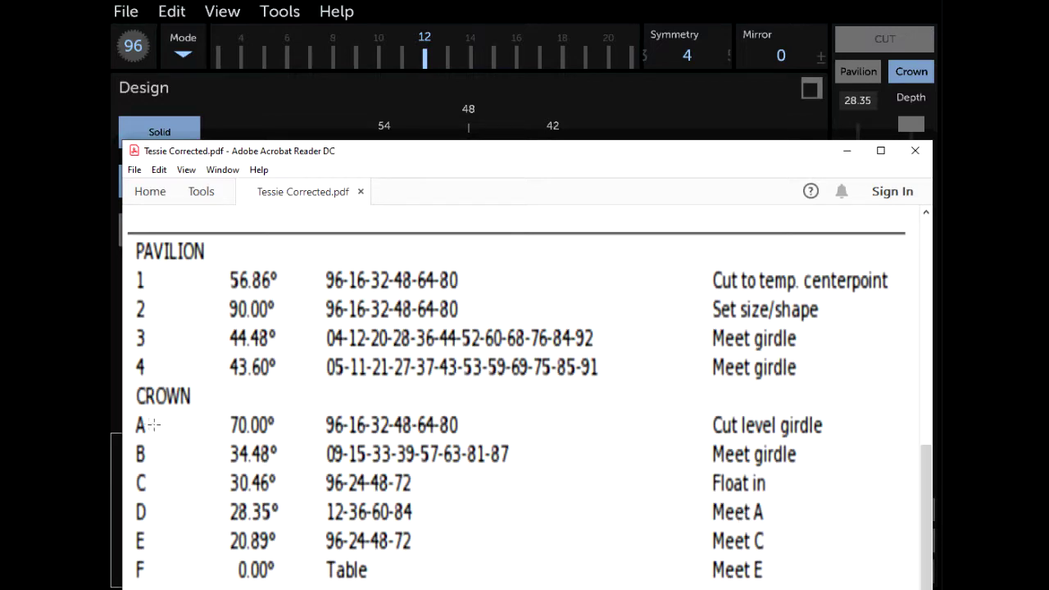
pyautogui.click(443, 6)
pyautogui.moveTo(532, 140); pyautogui.dragTo(574, 328)
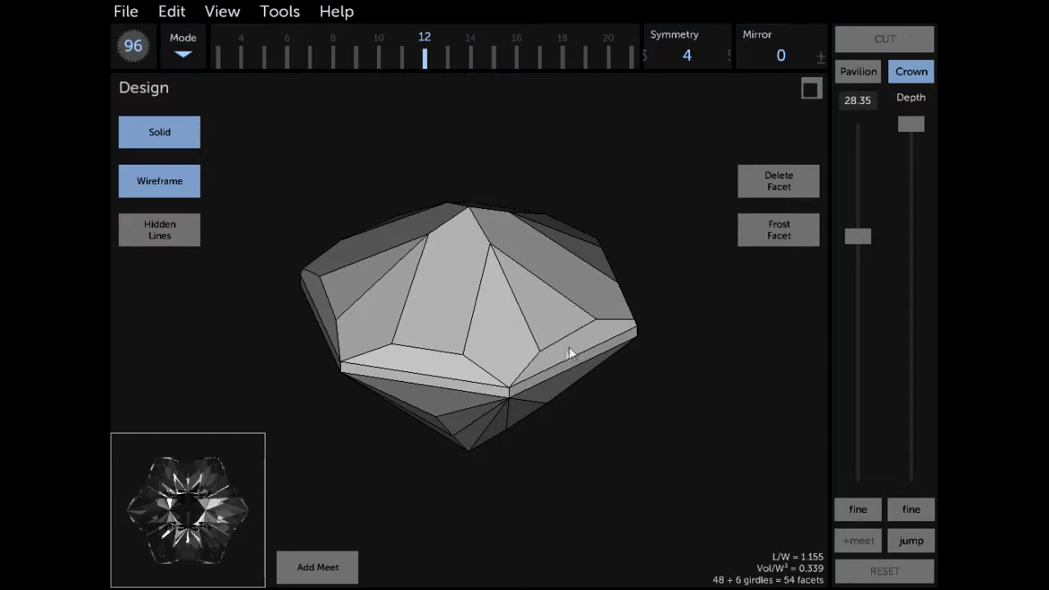
pyautogui.moveTo(536, 298); pyautogui.dragTo(471, 297)
# Cut the D crown facets at 28.35° slightly past their meet point, reaching 58 facets
pyautogui.click(913, 540)
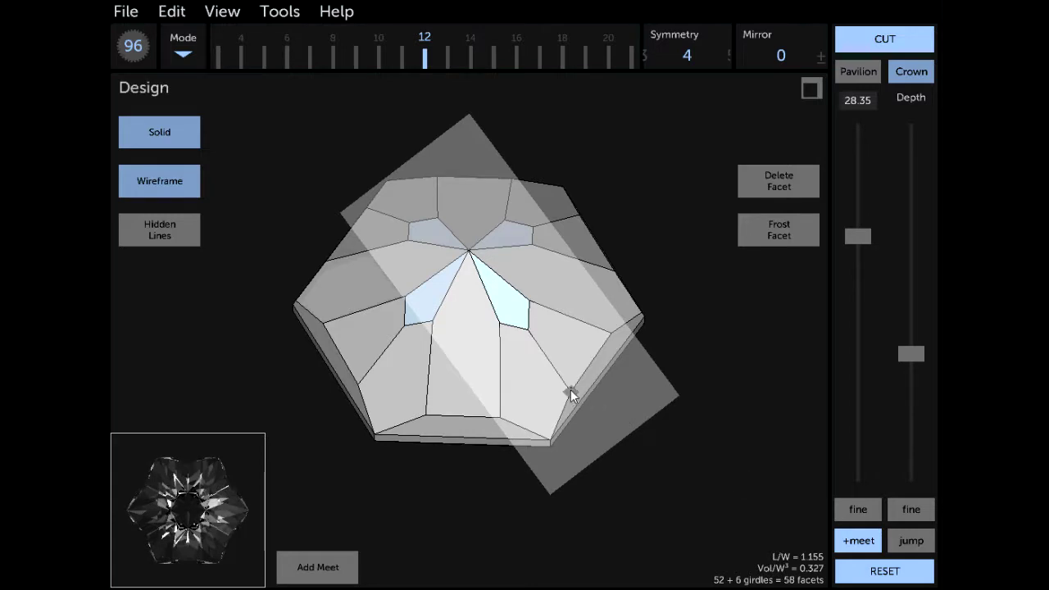
pyautogui.click(912, 545)
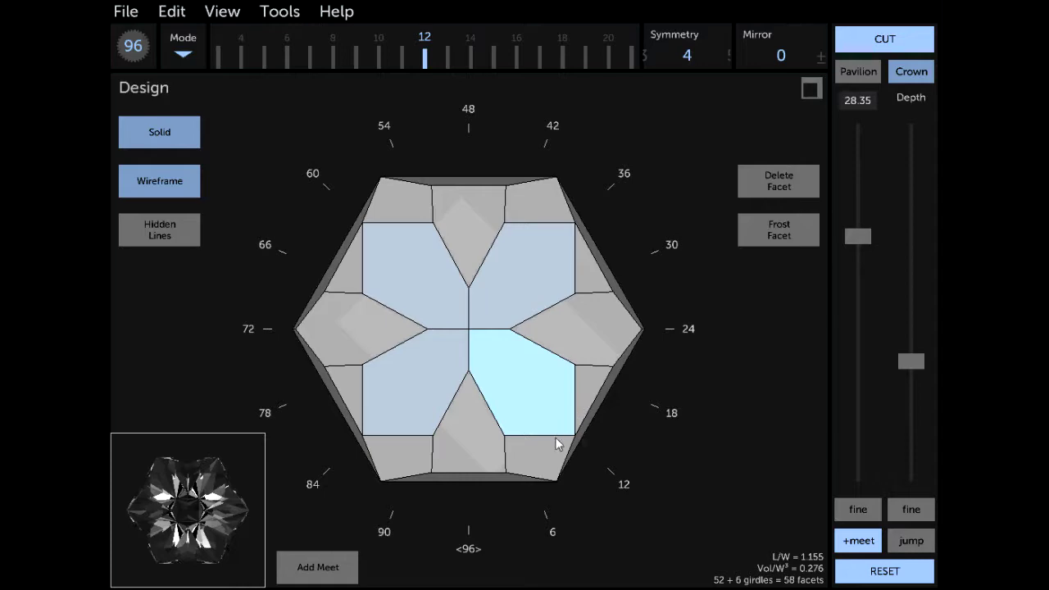
pyautogui.click(878, 36)
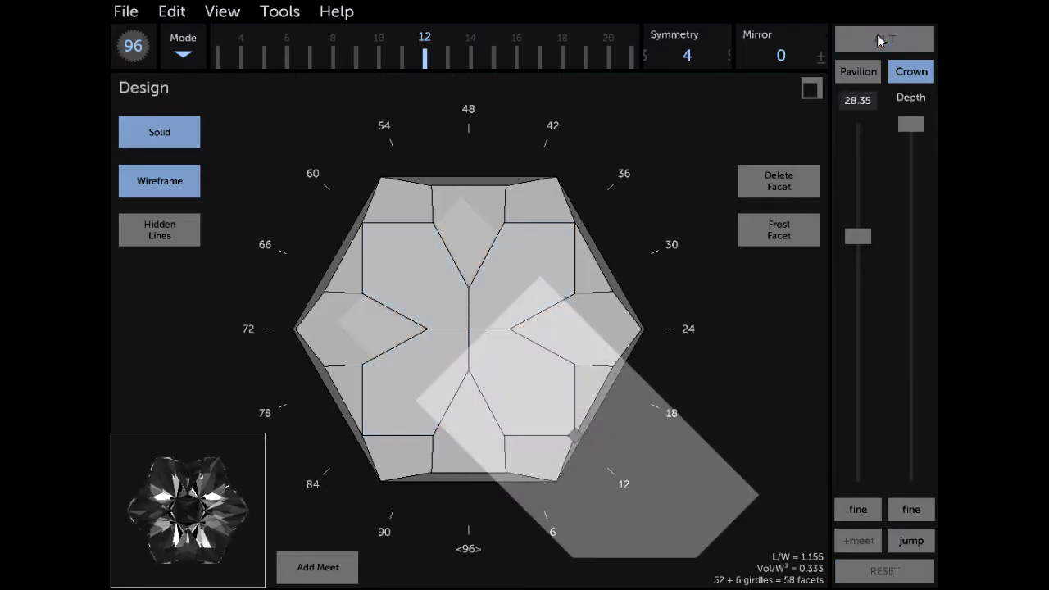
pyautogui.hotkey('alt', 'Tab')
pyautogui.moveTo(637, 154); pyautogui.dragTo(638, 61)
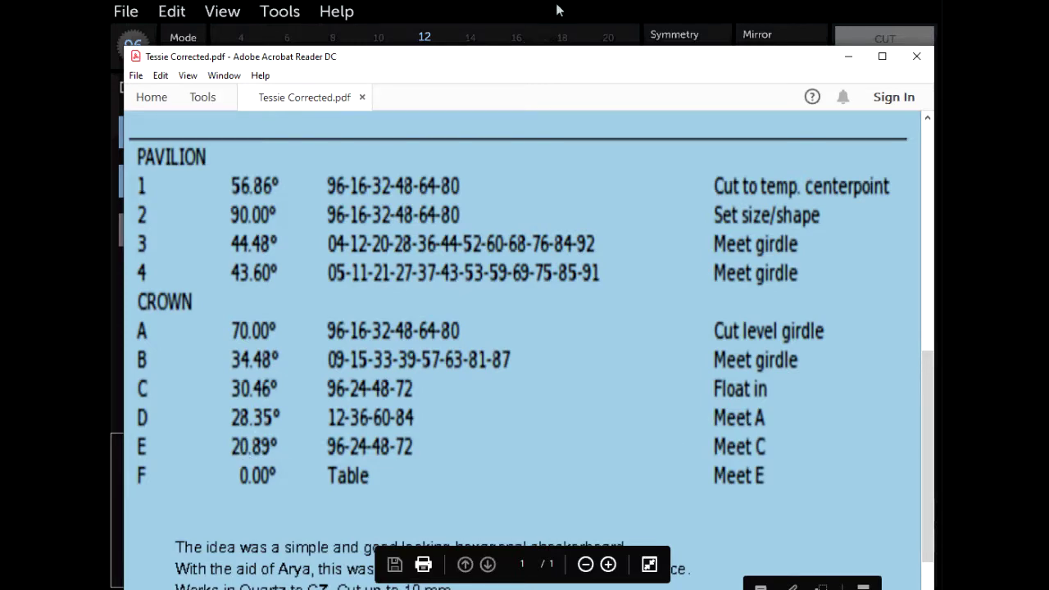
# Set the new crown E tier to 20.89° at index 96, checking the Tessie PDF table
pyautogui.hotkey('alt', 'Tab')
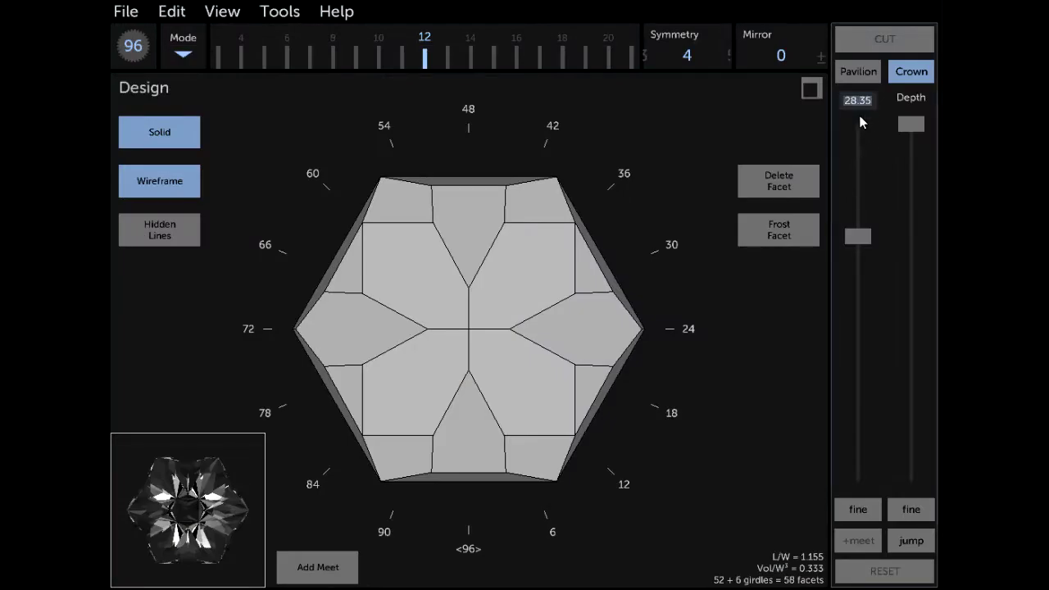
pyautogui.click(859, 119)
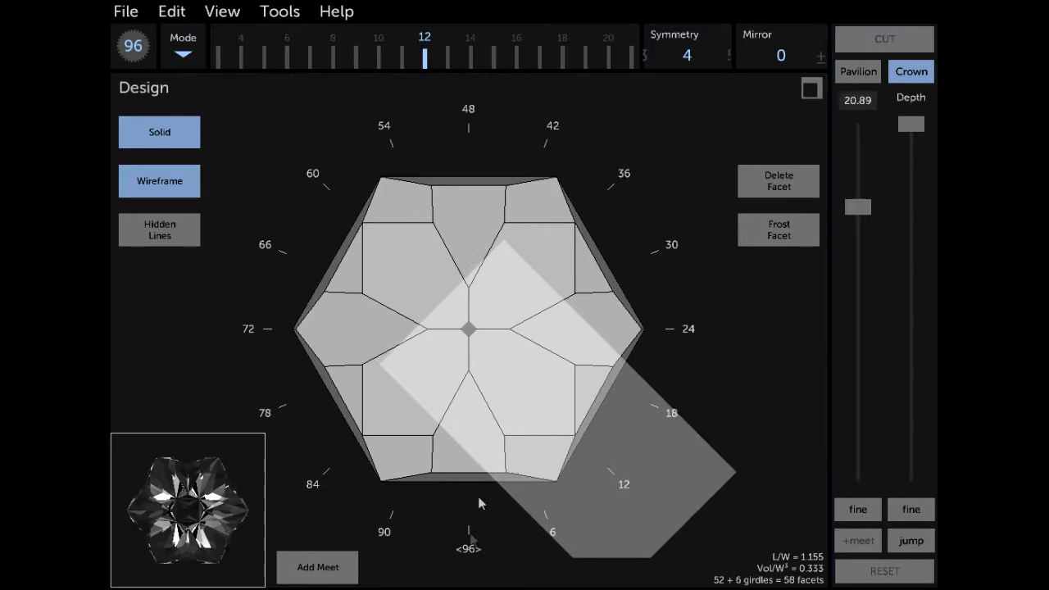
pyautogui.hotkey('alt', 'Tab')
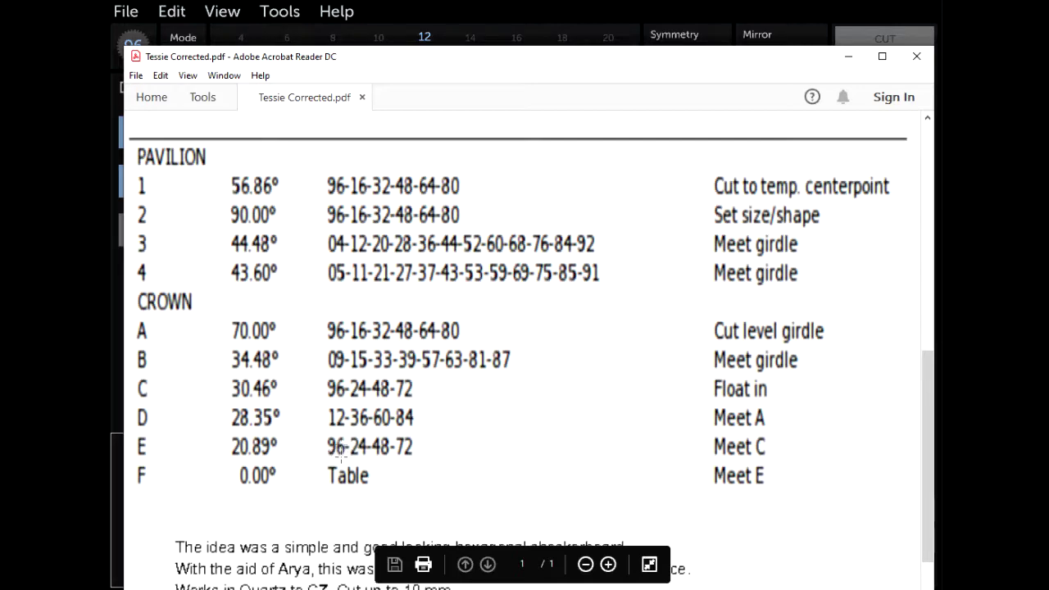
pyautogui.click(602, 26)
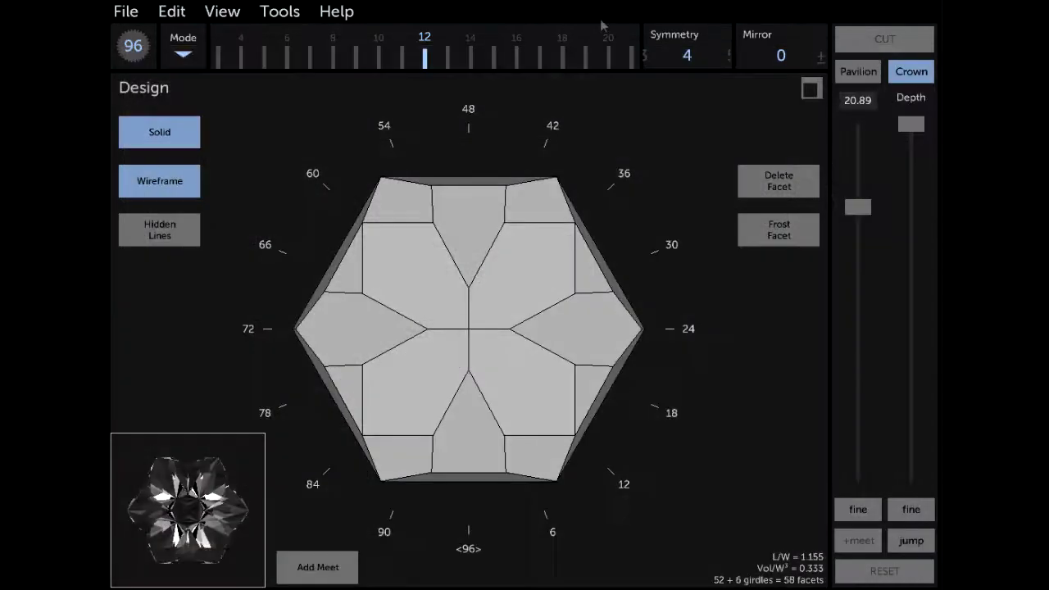
pyautogui.moveTo(427, 63); pyautogui.dragTo(669, 49)
pyautogui.hotkey('alt', 'Tab')
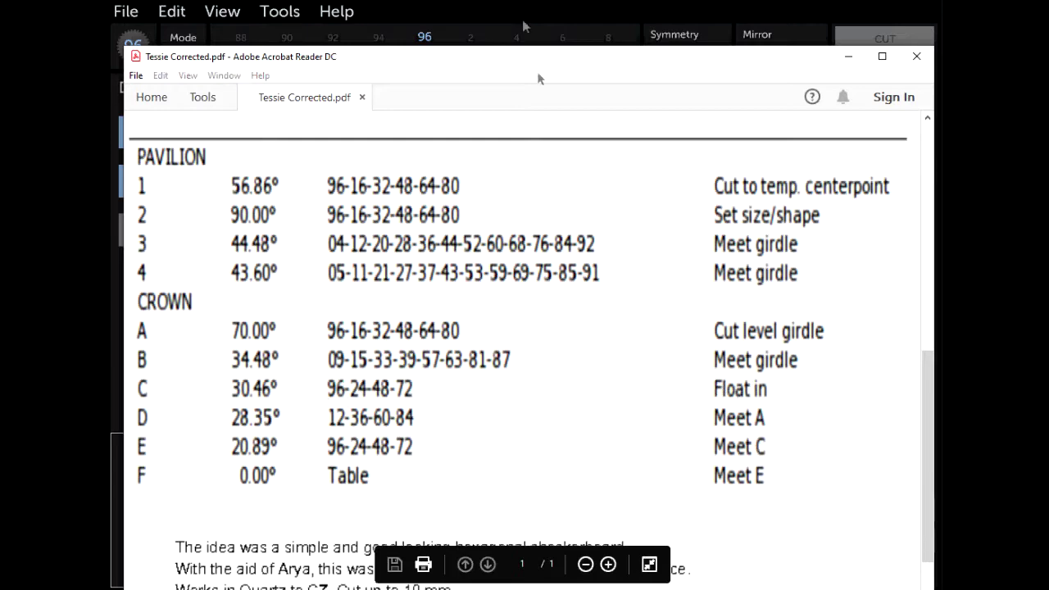
# Bring the 20.89° tier down to meet the earlier facets and cut it, giving 62 facets
pyautogui.hotkey('alt', 'Tab')
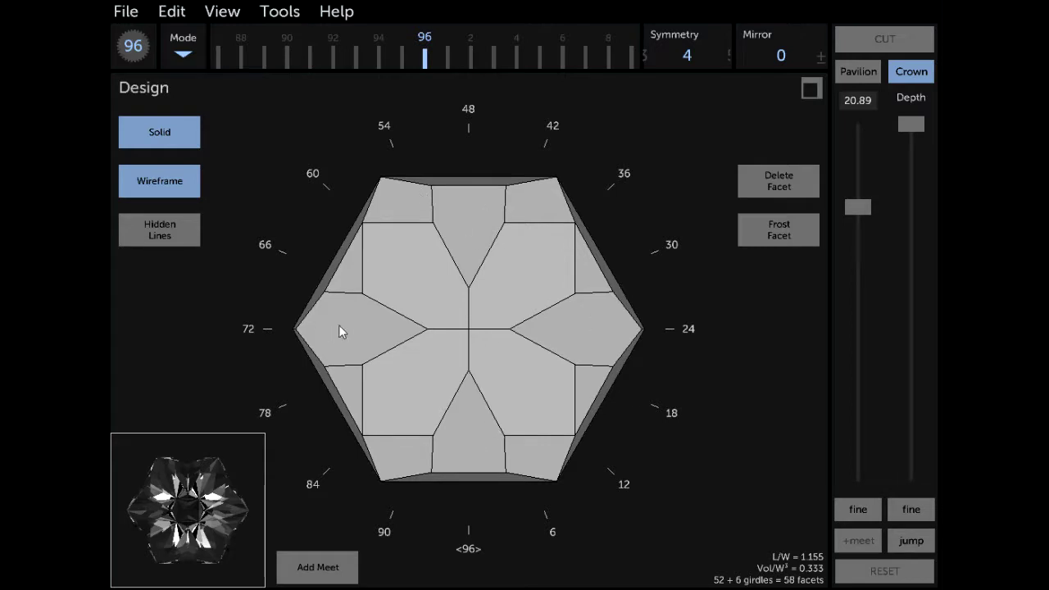
pyautogui.click(924, 538)
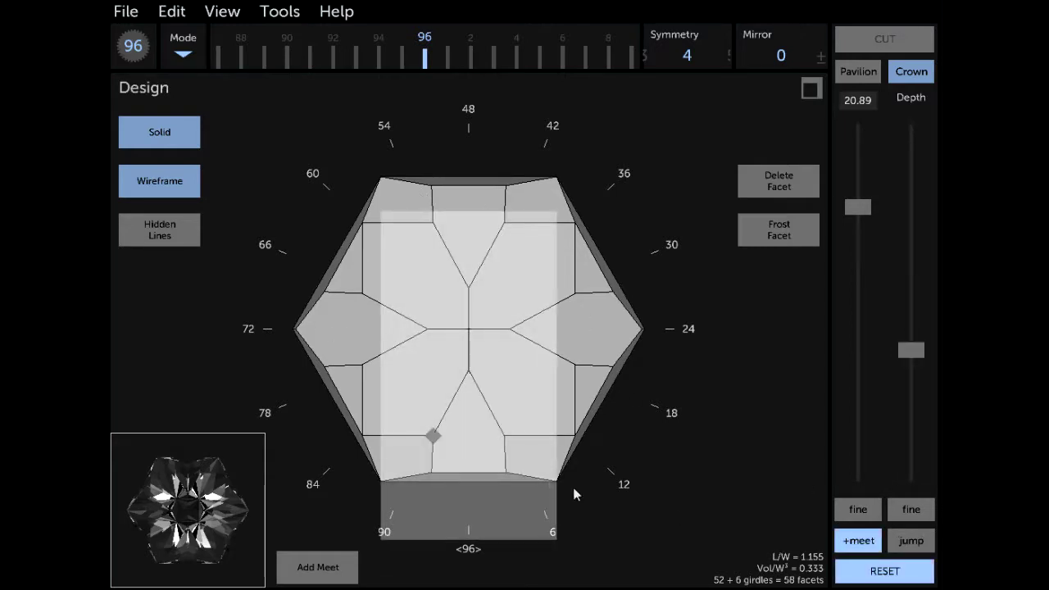
pyautogui.click(910, 545)
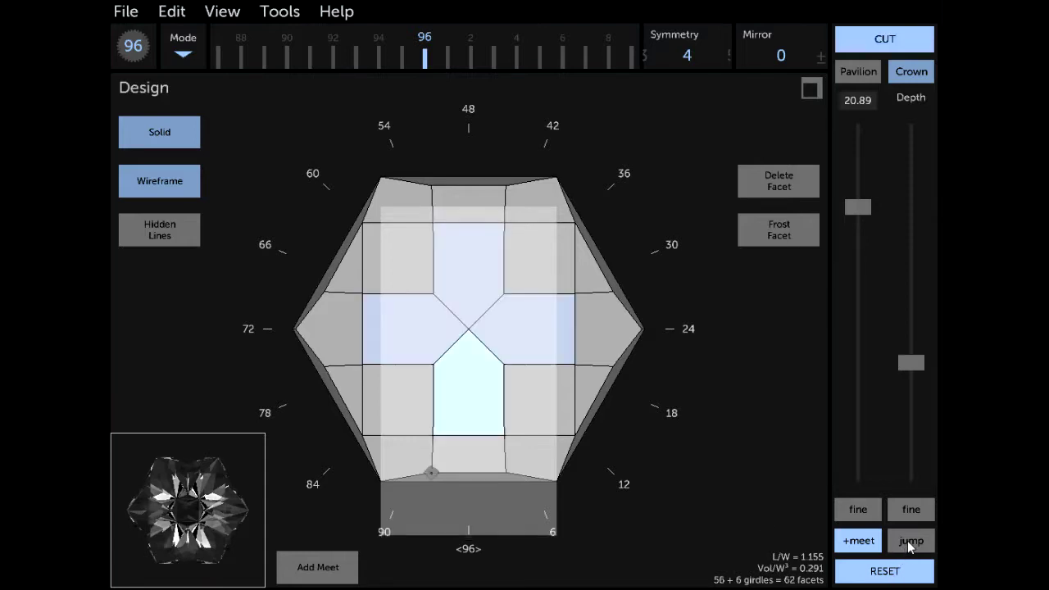
pyautogui.moveTo(437, 368); pyautogui.dragTo(442, 347)
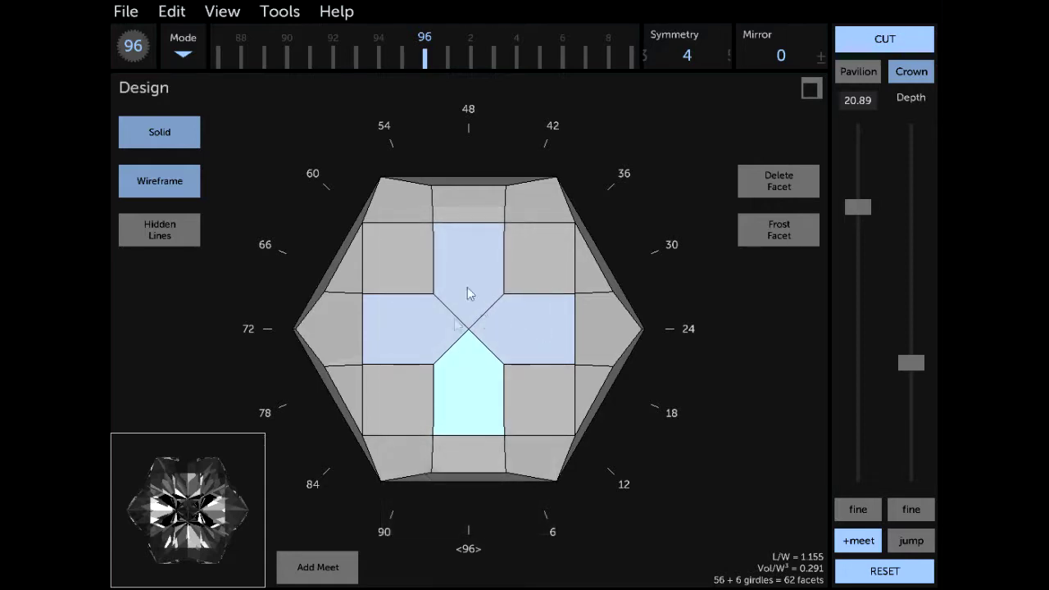
pyautogui.click(885, 39)
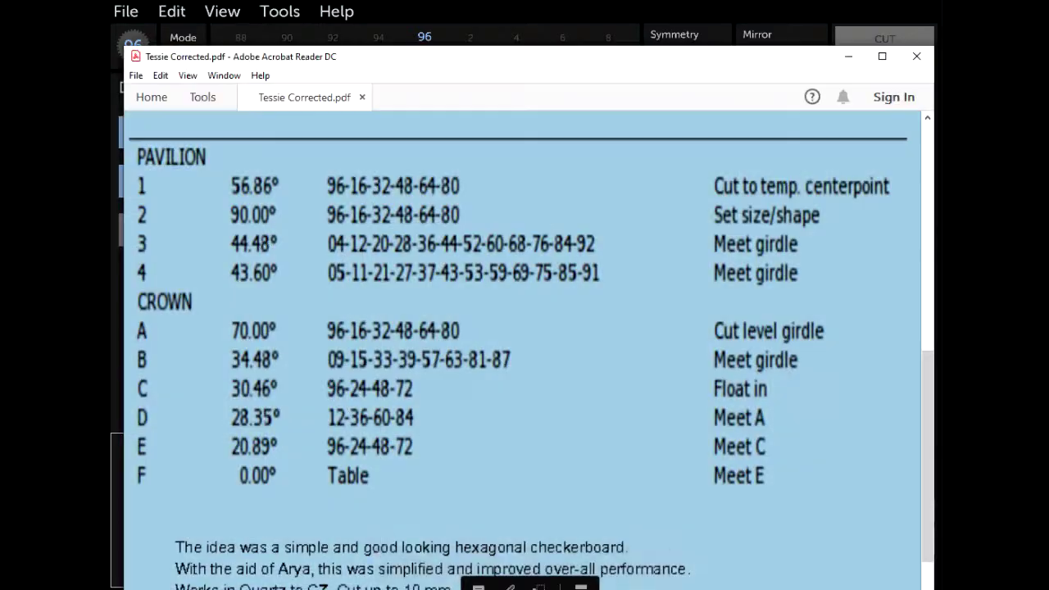
# Cut a 0.00° table facet meeting the crown's centre, bringing the design to 63 facets
pyautogui.hotkey('alt', 'Tab')
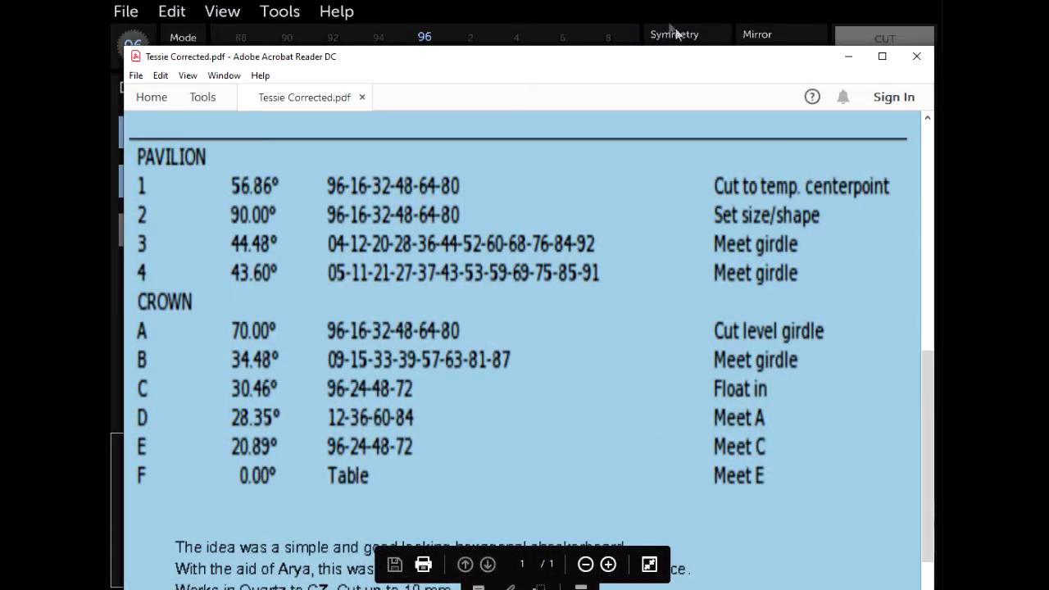
pyautogui.click(522, 8)
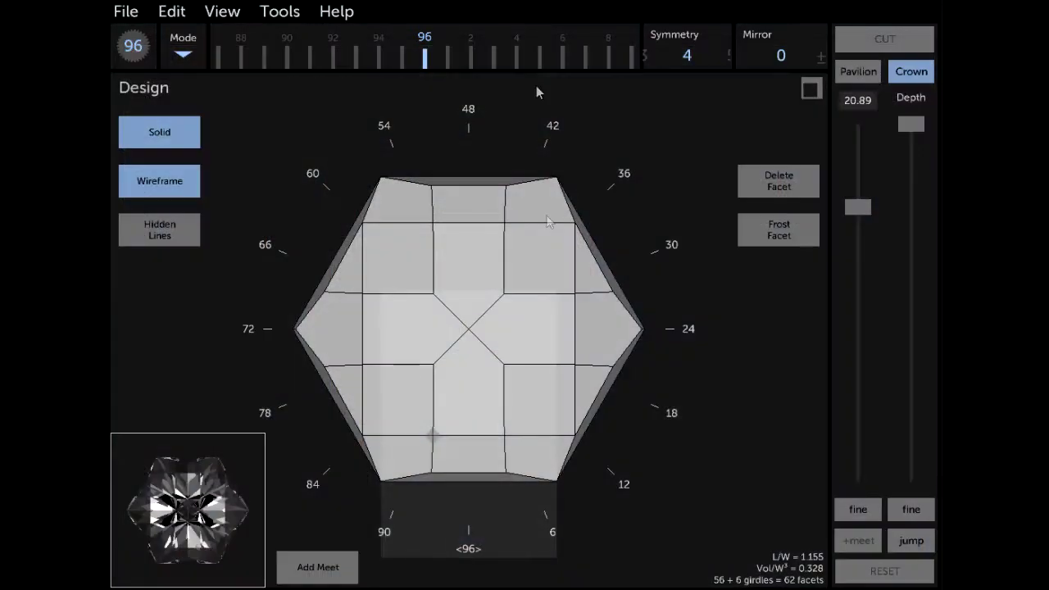
pyautogui.moveTo(858, 207); pyautogui.dragTo(848, 79)
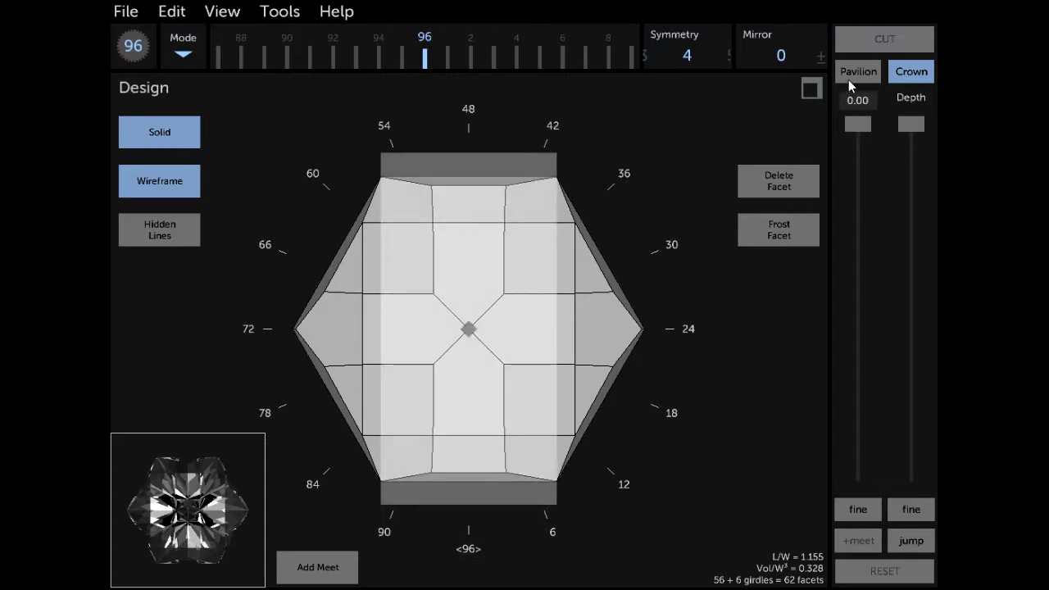
pyautogui.click(909, 540)
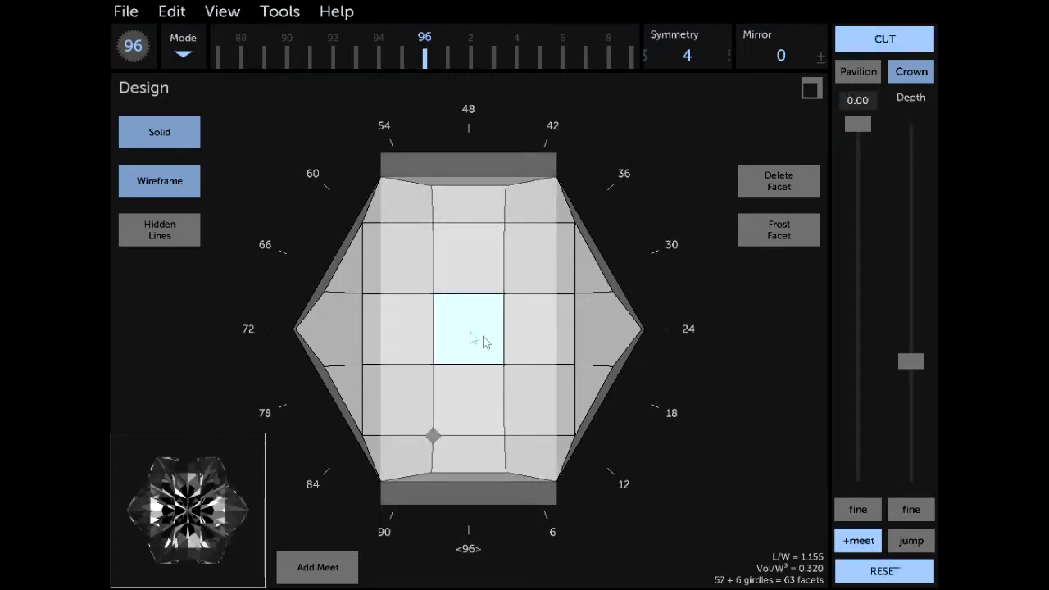
pyautogui.click(890, 38)
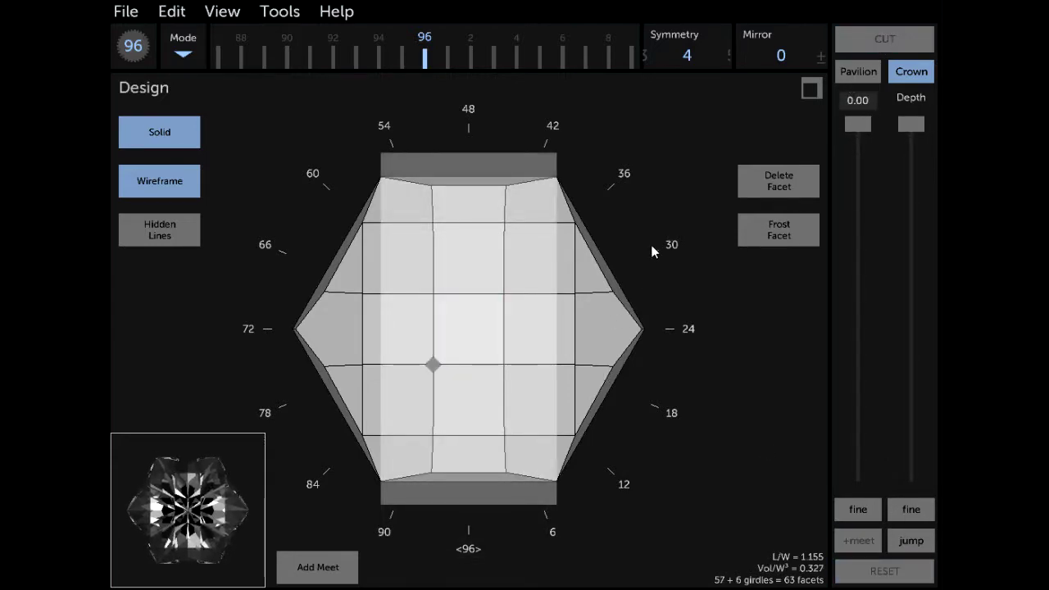
pyautogui.moveTo(680, 328); pyautogui.dragTo(622, 389)
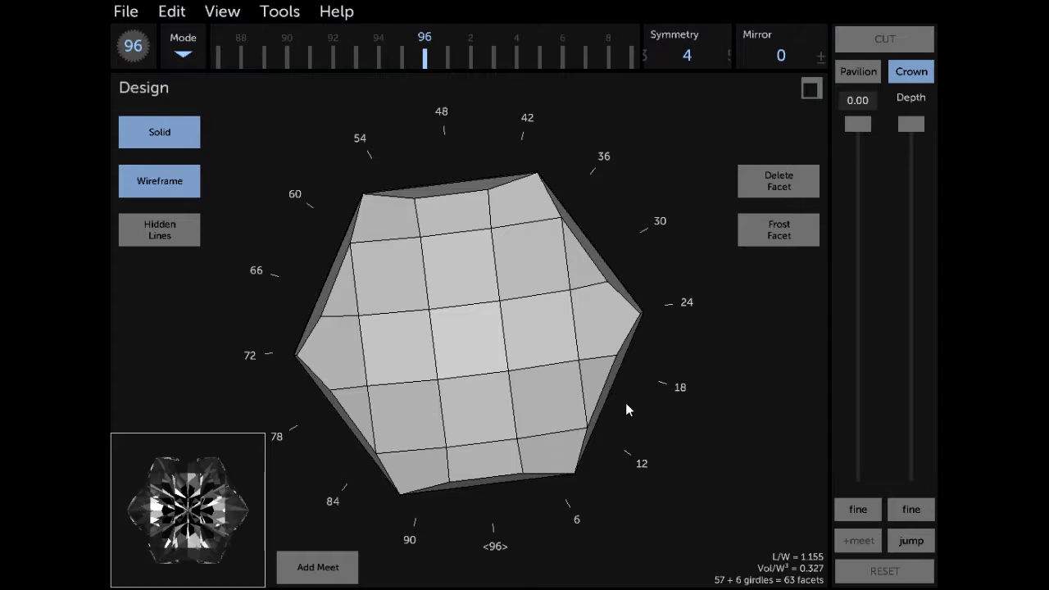
# Inspect the crown in top-down and side views, then select tier C2 in the instructions
pyautogui.click(510, 139)
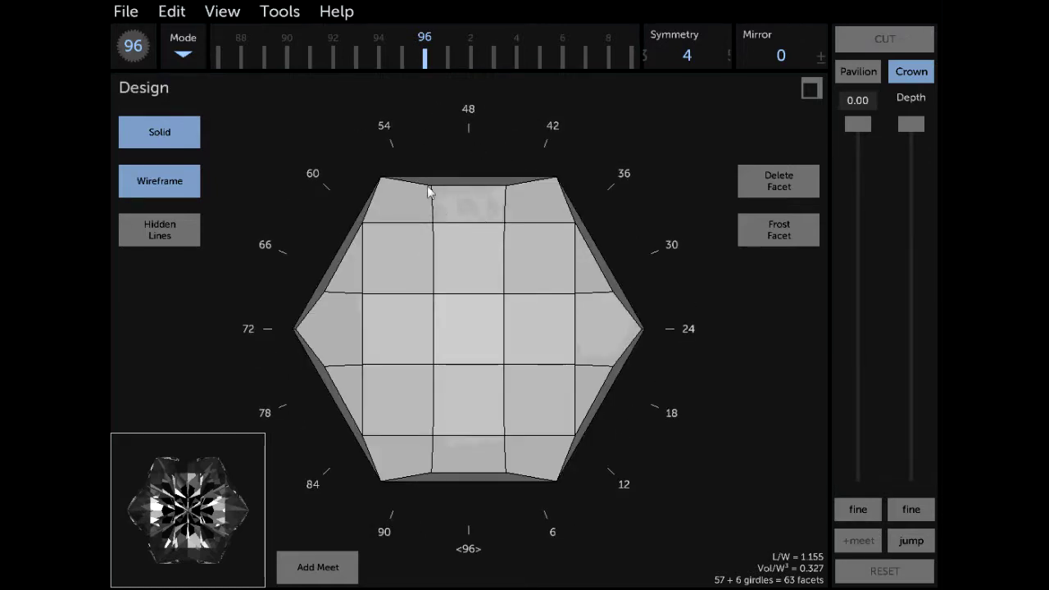
pyautogui.click(457, 201)
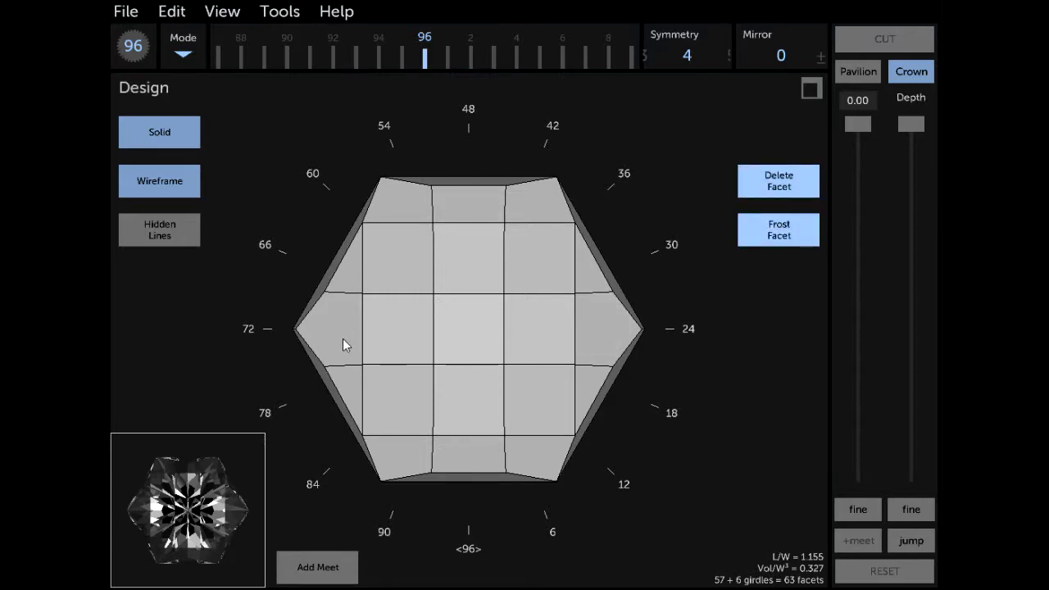
pyautogui.moveTo(342, 339); pyautogui.dragTo(443, 278)
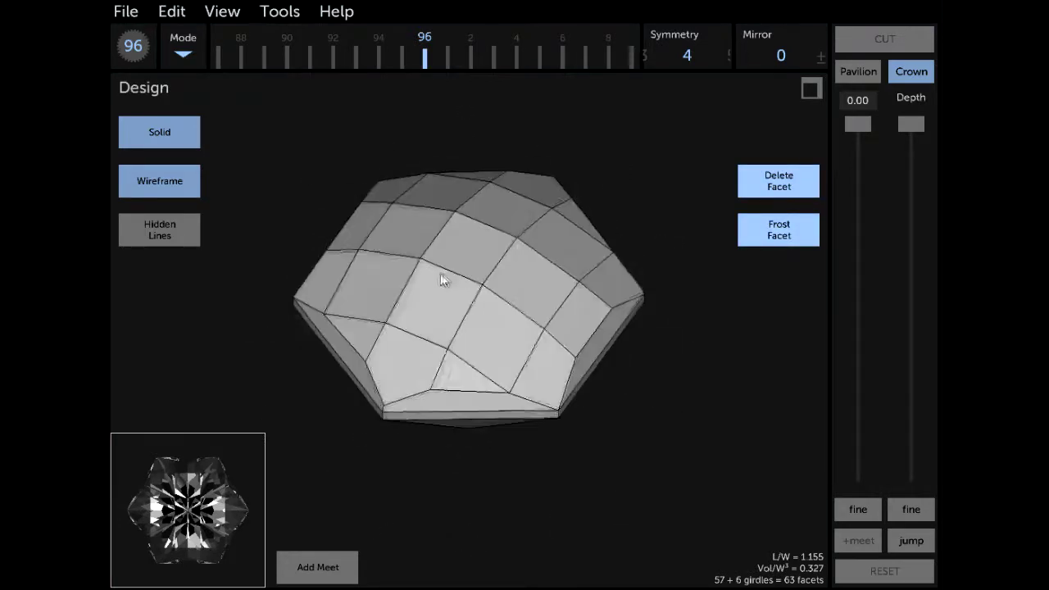
pyautogui.click(595, 312)
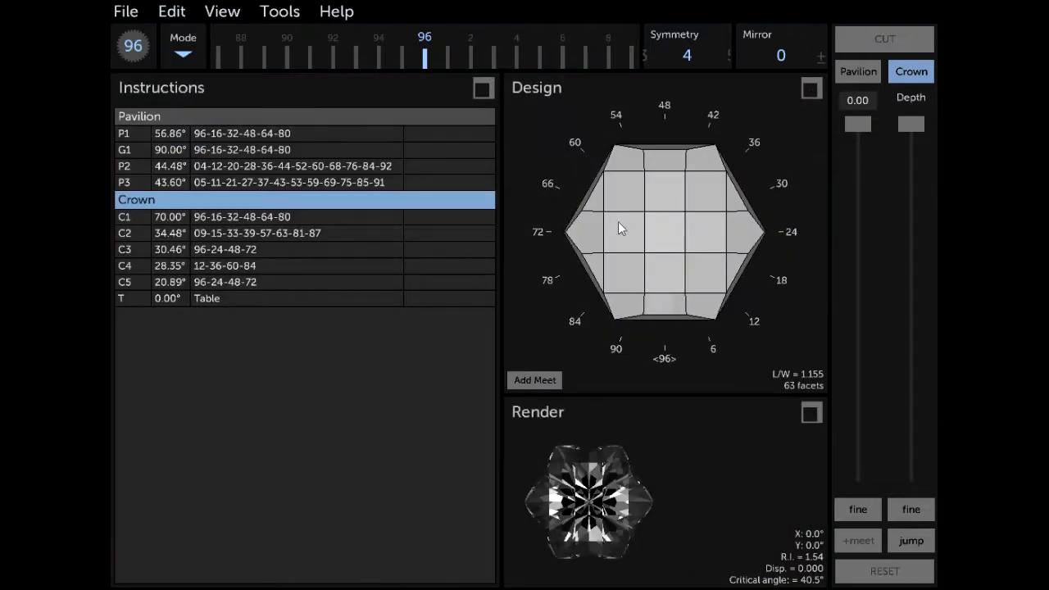
pyautogui.click(626, 171)
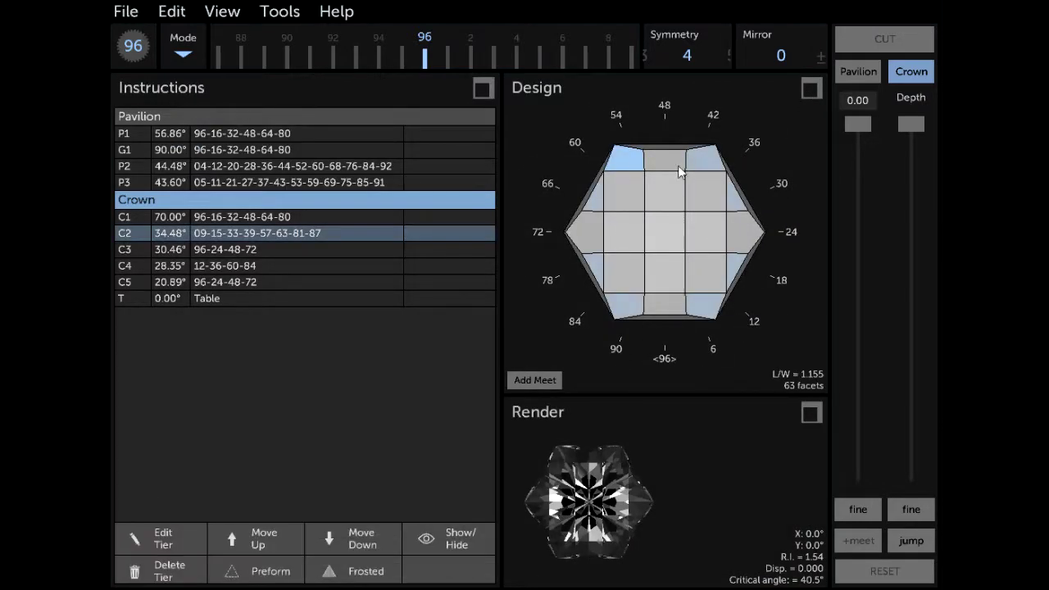
# Edit crown tier C3 with a meet constraint and fine adjustment, recutting it at 30.03°
pyautogui.click(667, 304)
pyautogui.click(188, 541)
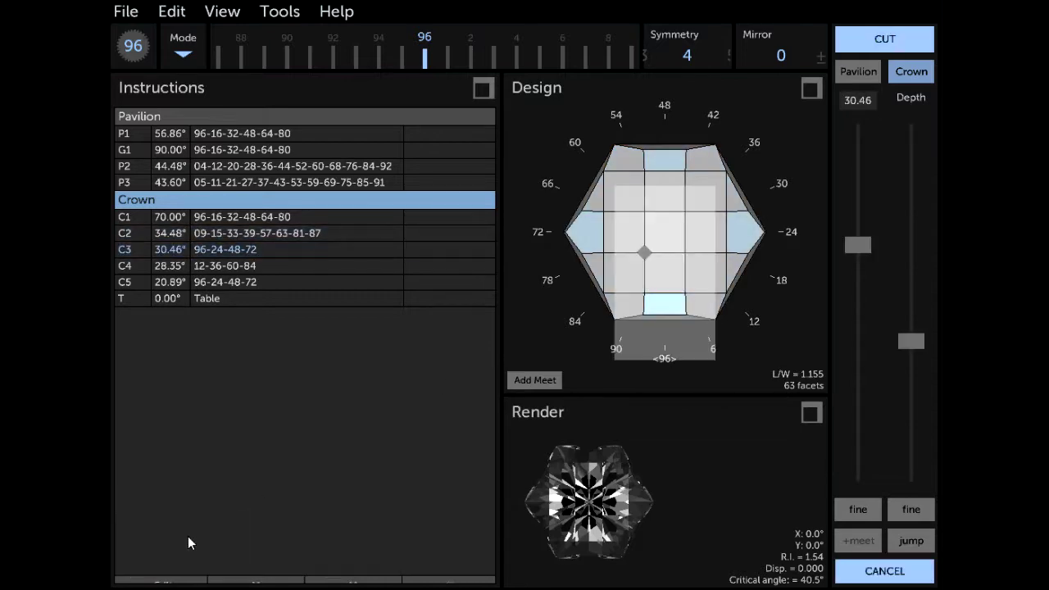
pyautogui.click(805, 88)
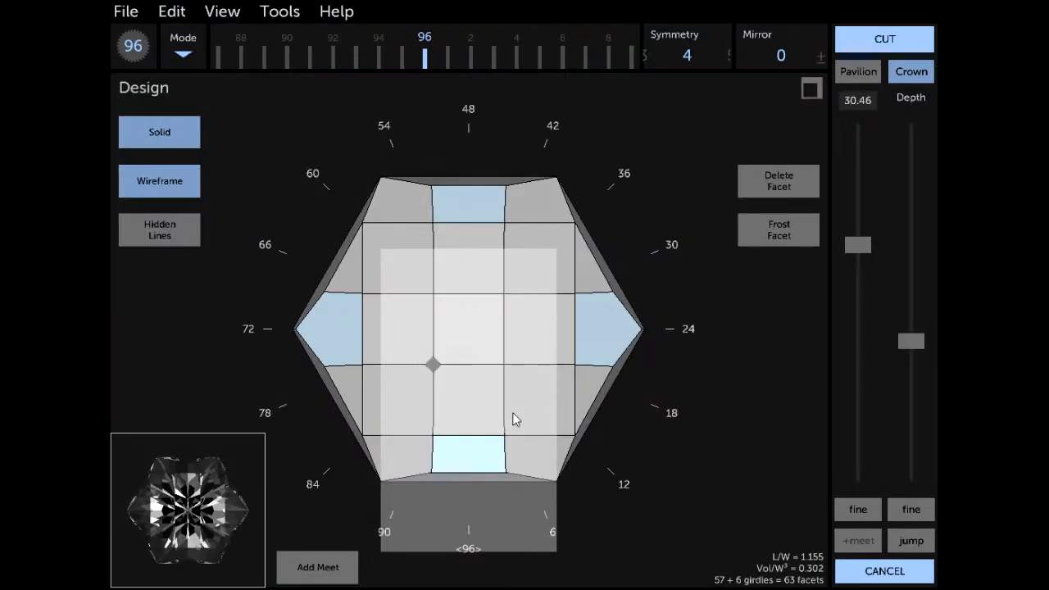
pyautogui.moveTo(513, 416); pyautogui.dragTo(609, 388)
pyautogui.moveTo(913, 342); pyautogui.dragTo(912, 336)
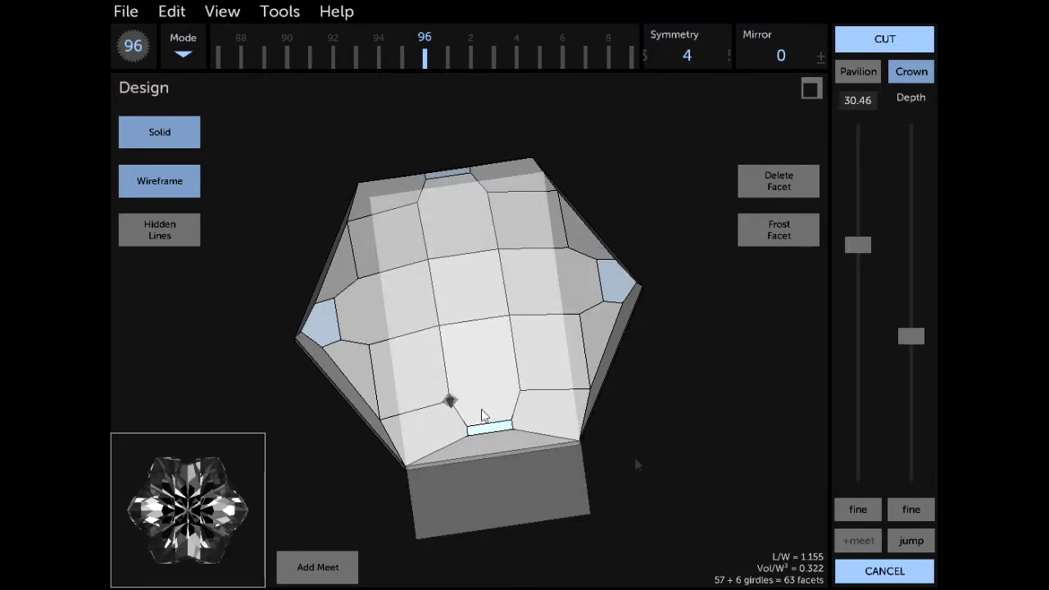
pyautogui.click(911, 541)
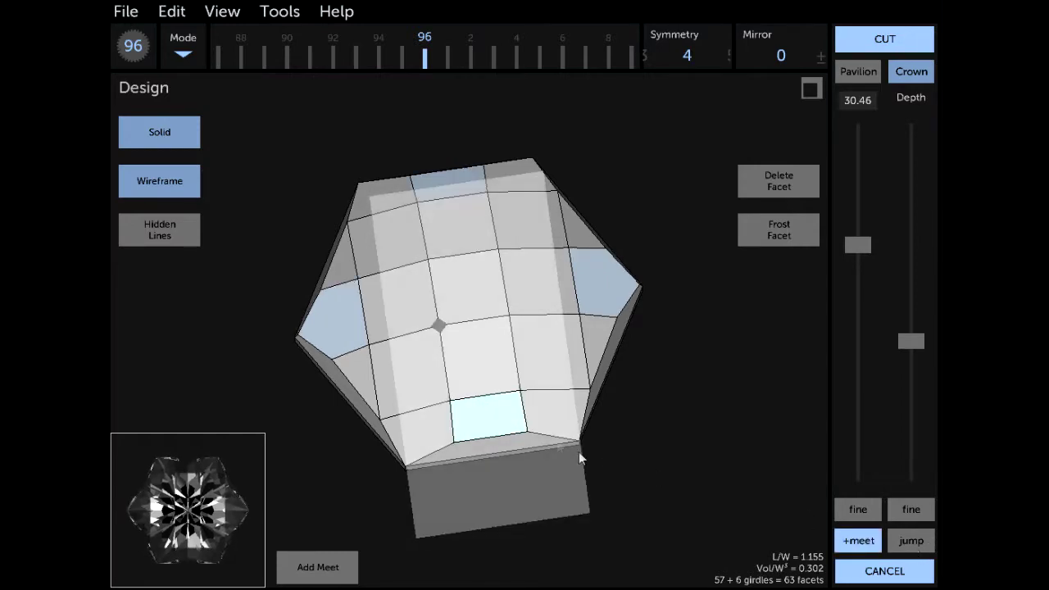
pyautogui.click(859, 543)
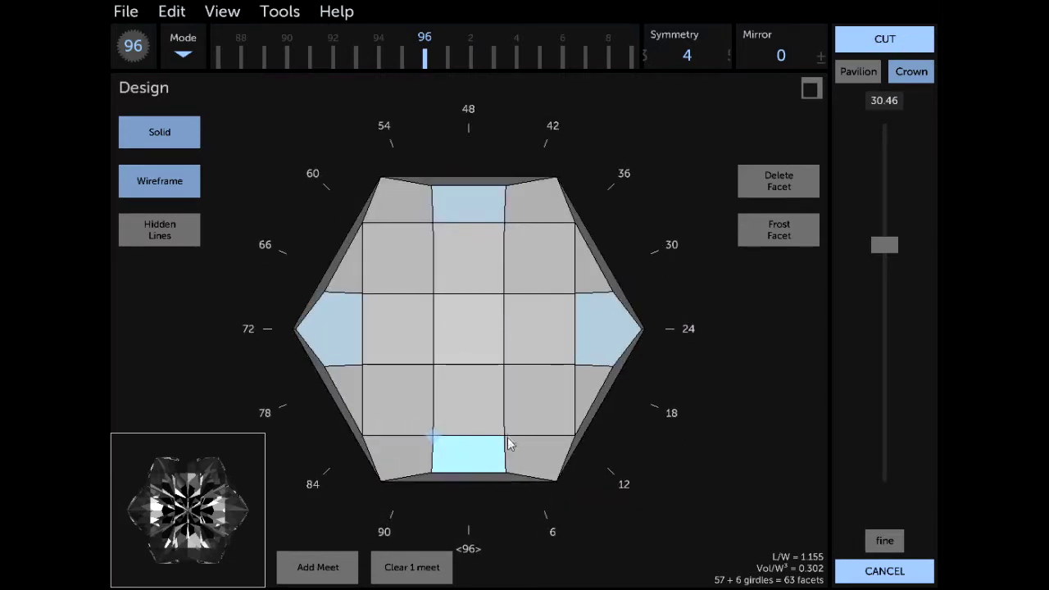
pyautogui.click(895, 544)
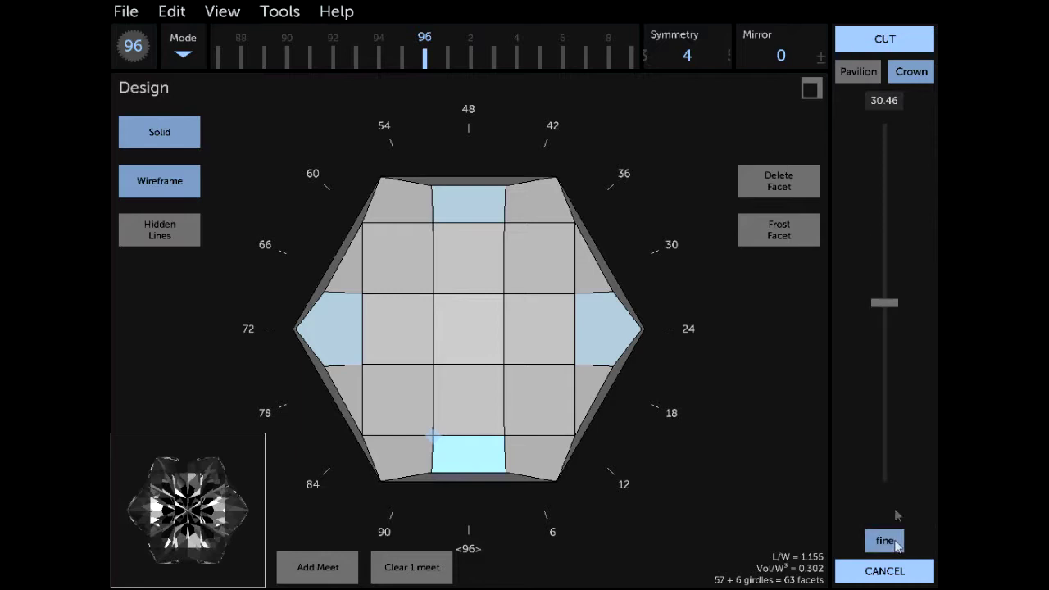
pyautogui.moveTo(890, 309); pyautogui.dragTo(891, 319)
pyautogui.moveTo(885, 377); pyautogui.dragTo(867, 152)
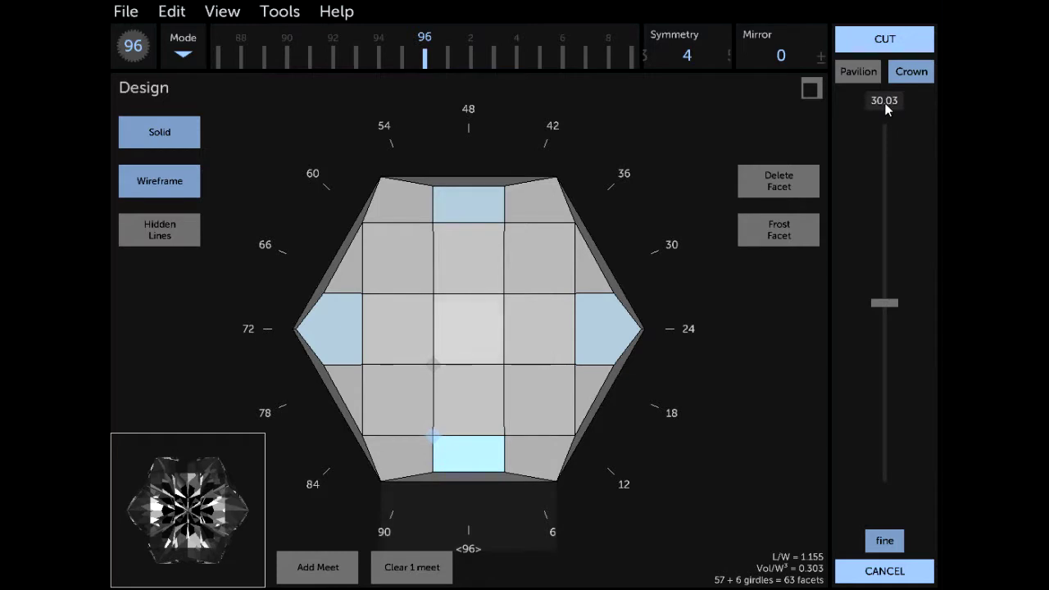
pyautogui.click(885, 41)
# Restore the three-panel layout and tilt the gem to inspect the recut C3 crown facets
pyautogui.click(810, 90)
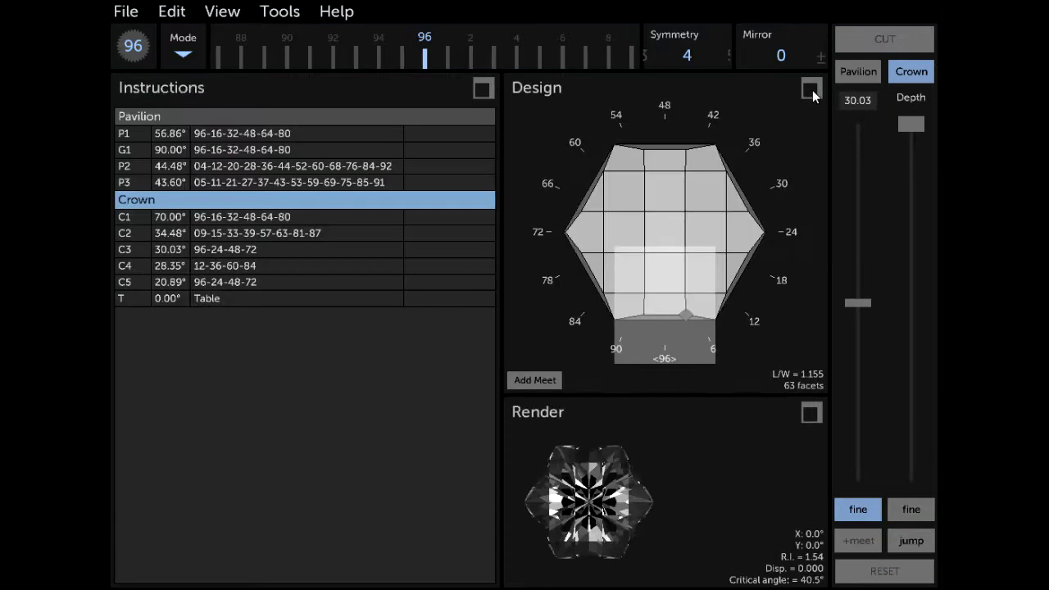
pyautogui.moveTo(741, 319)
pyautogui.mouseDown()
pyautogui.moveTo(754, 204)
pyautogui.moveTo(726, 295)
pyautogui.moveTo(737, 310)
pyautogui.mouseUp()
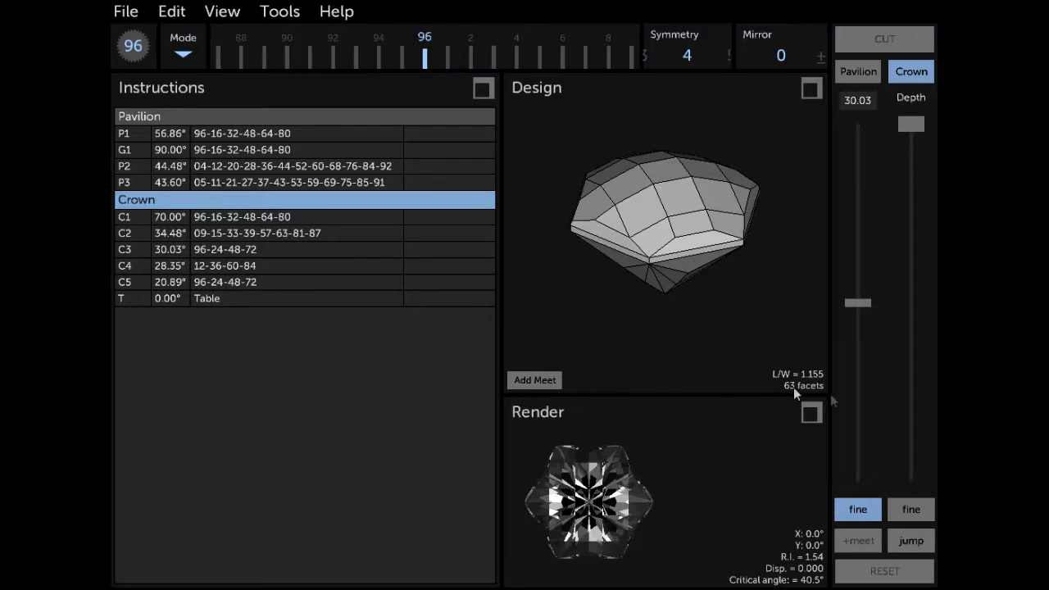
pyautogui.hotkey('alt', 'Tab')
pyautogui.scroll(-2, 512, 426)
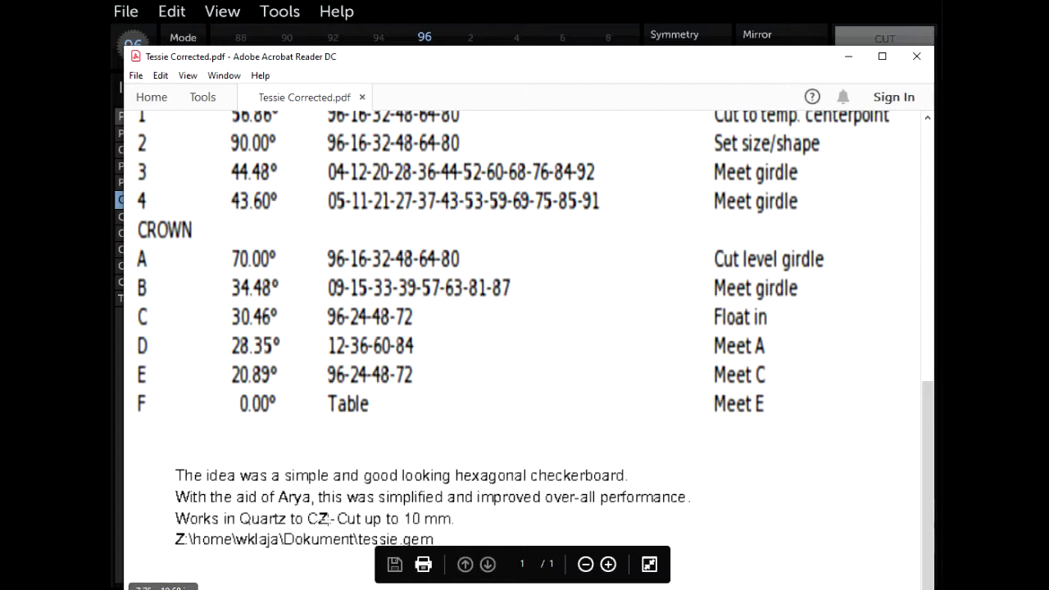
pyautogui.hotkey('alt', 'Tab')
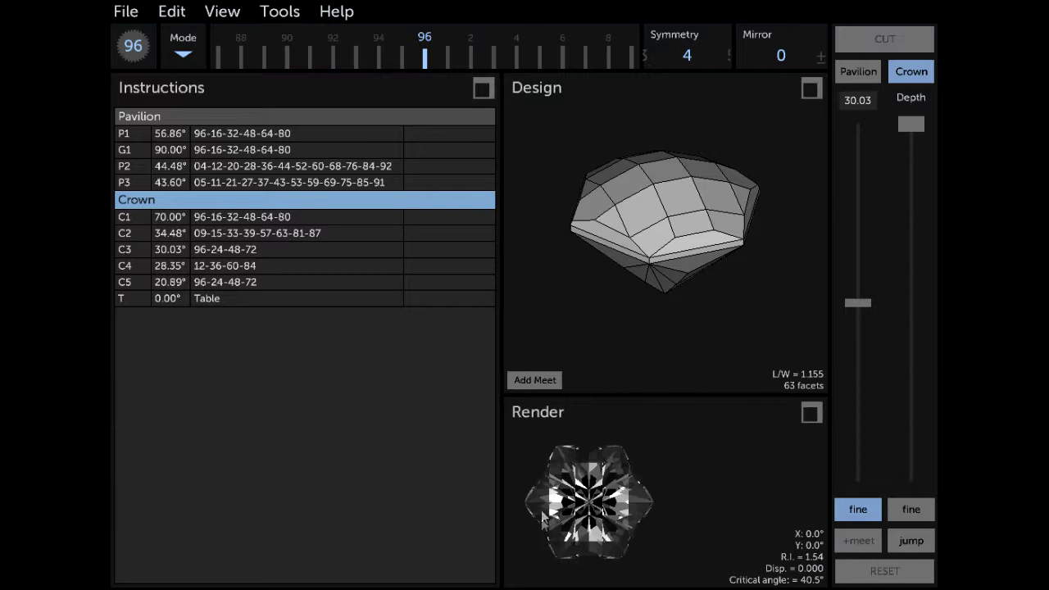
# Tilt the render preview, then maximize it to show the Quartz gem properties
pyautogui.moveTo(633, 538)
pyautogui.mouseDown()
pyautogui.moveTo(623, 547)
pyautogui.moveTo(633, 537)
pyautogui.mouseUp()
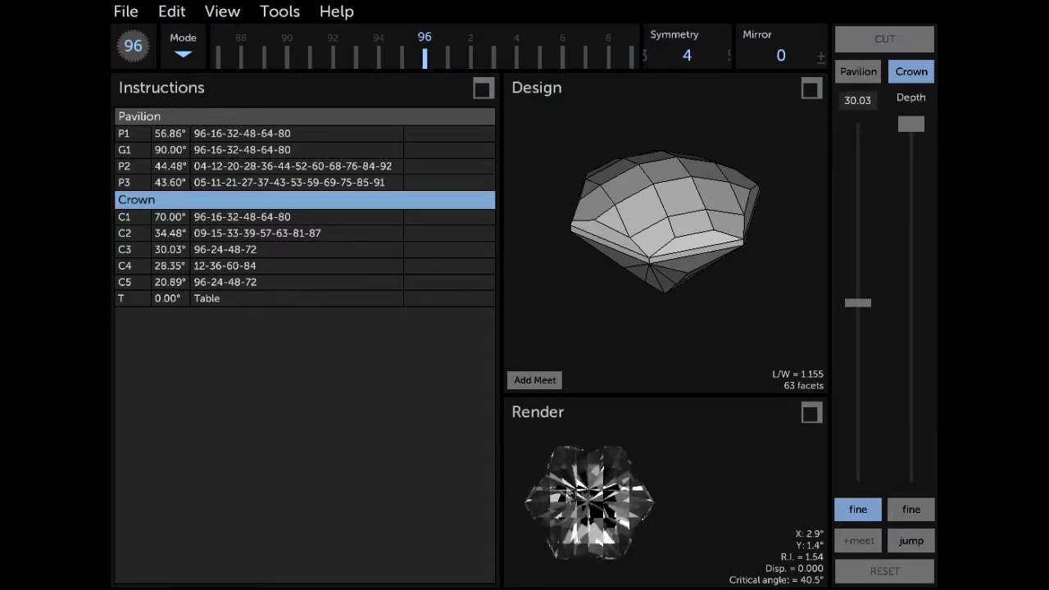
pyautogui.moveTo(564, 508); pyautogui.dragTo(605, 506)
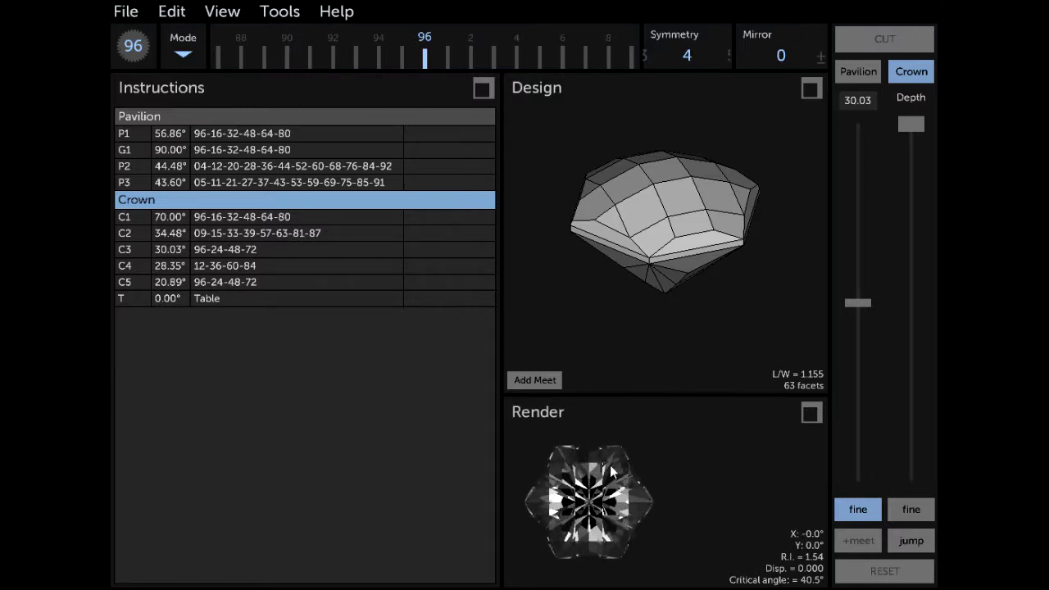
pyautogui.click(810, 415)
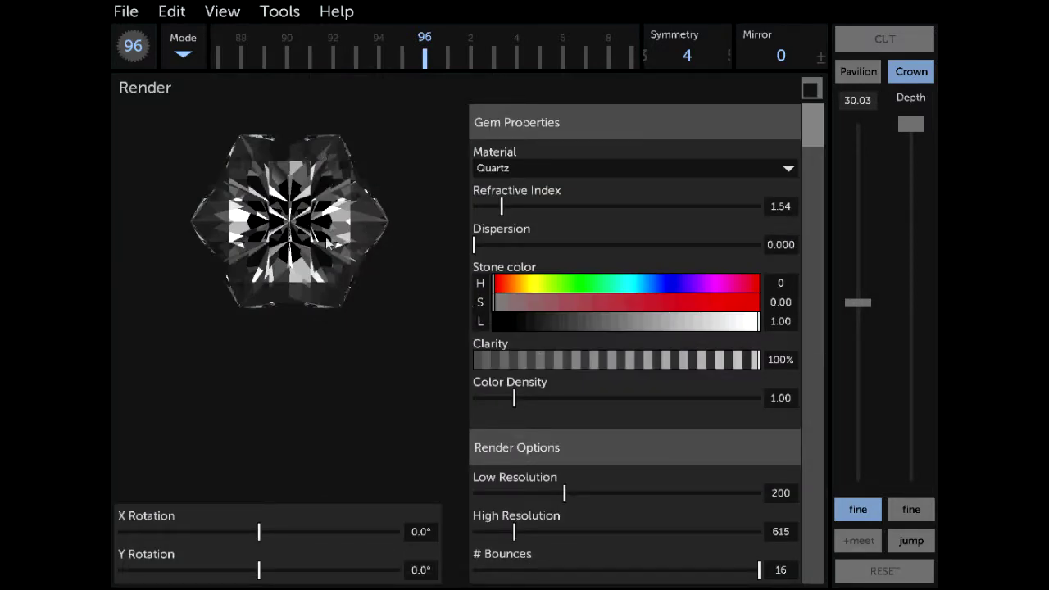
# Change the gem material to Topaz (R.I. 1.61) and check the render
pyautogui.click(505, 169)
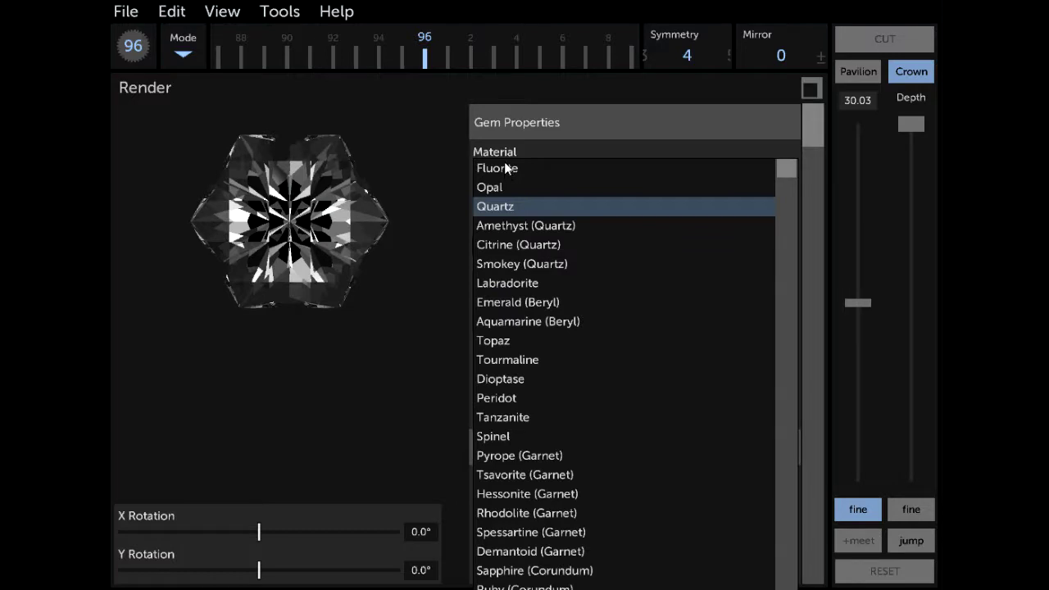
pyautogui.click(506, 341)
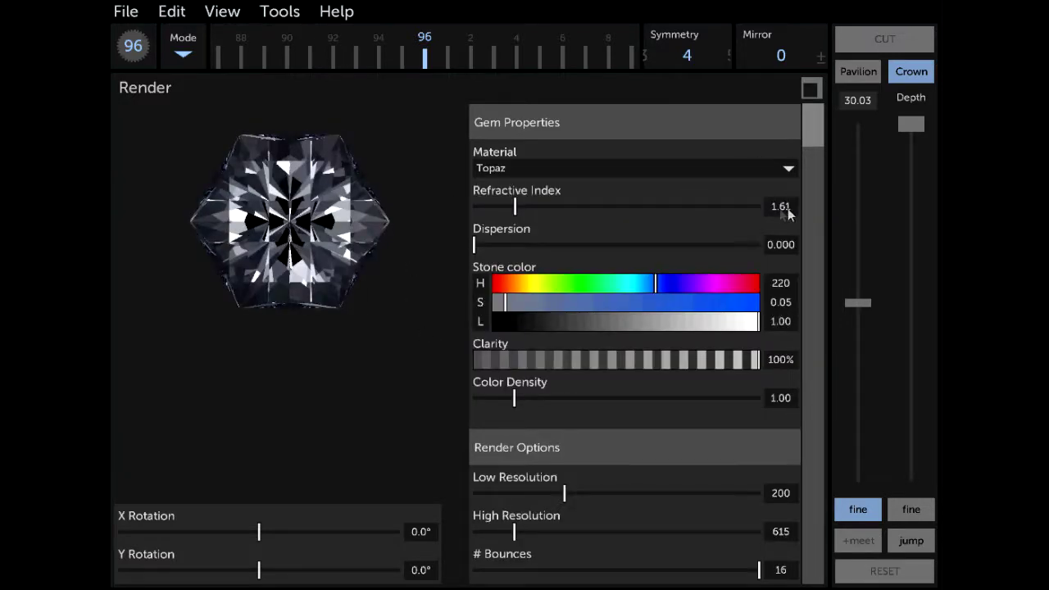
pyautogui.moveTo(371, 231); pyautogui.dragTo(374, 248)
pyautogui.click(809, 89)
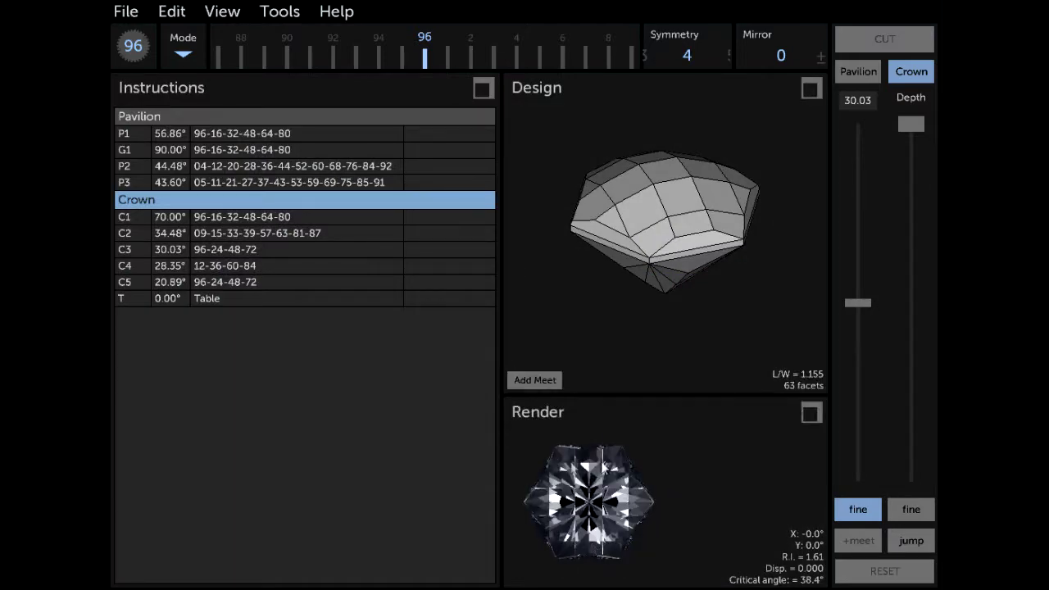
# Enable the separate red window colour and open the Tilt Performance graph
pyautogui.click(809, 413)
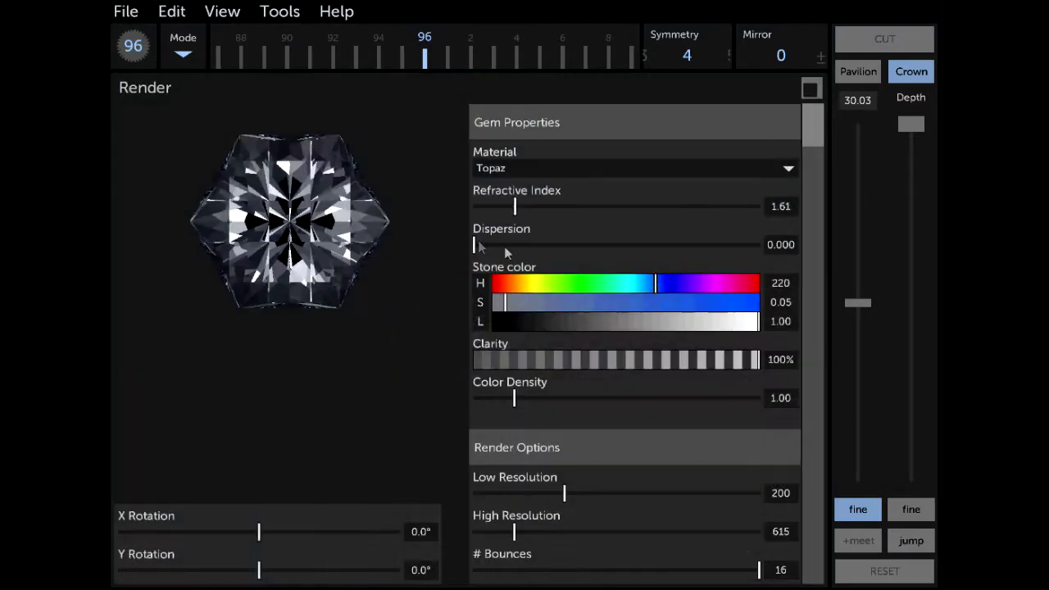
pyautogui.scroll(-3, 506, 403)
pyautogui.scroll(-4, 506, 403)
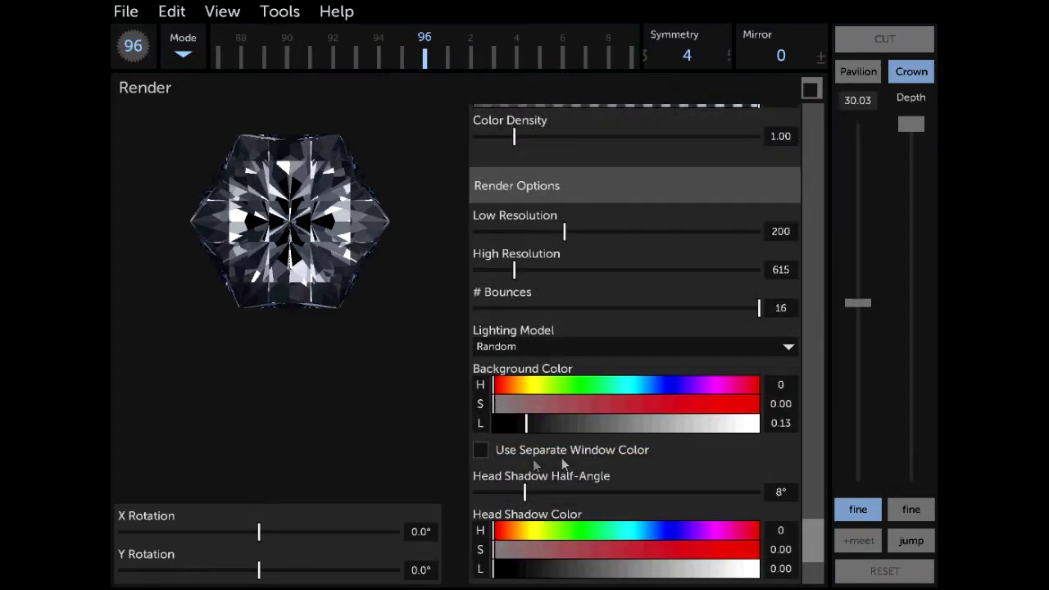
pyautogui.click(557, 449)
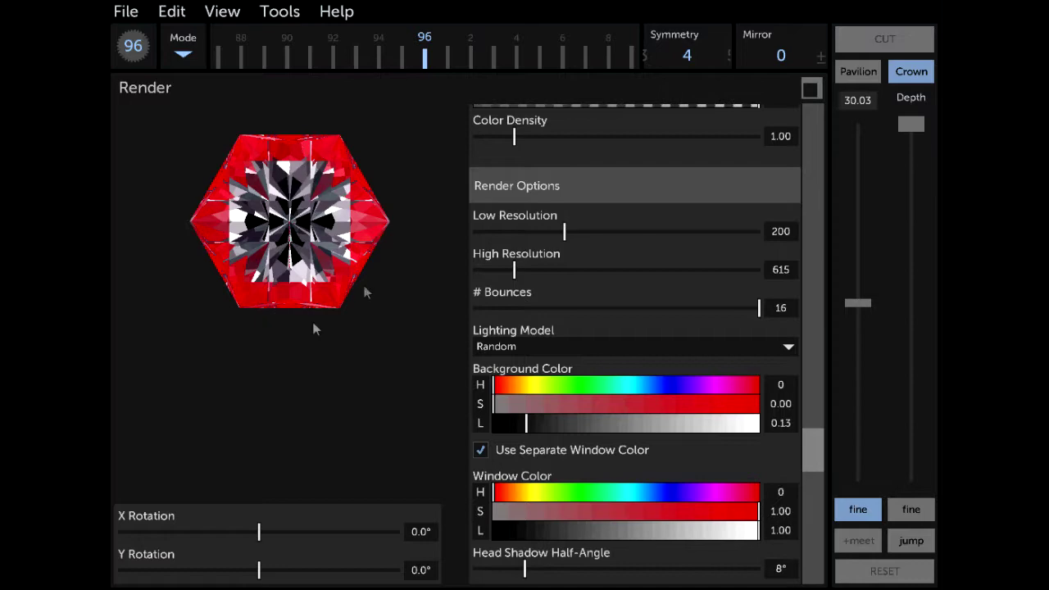
pyautogui.click(280, 11)
pyautogui.click(284, 33)
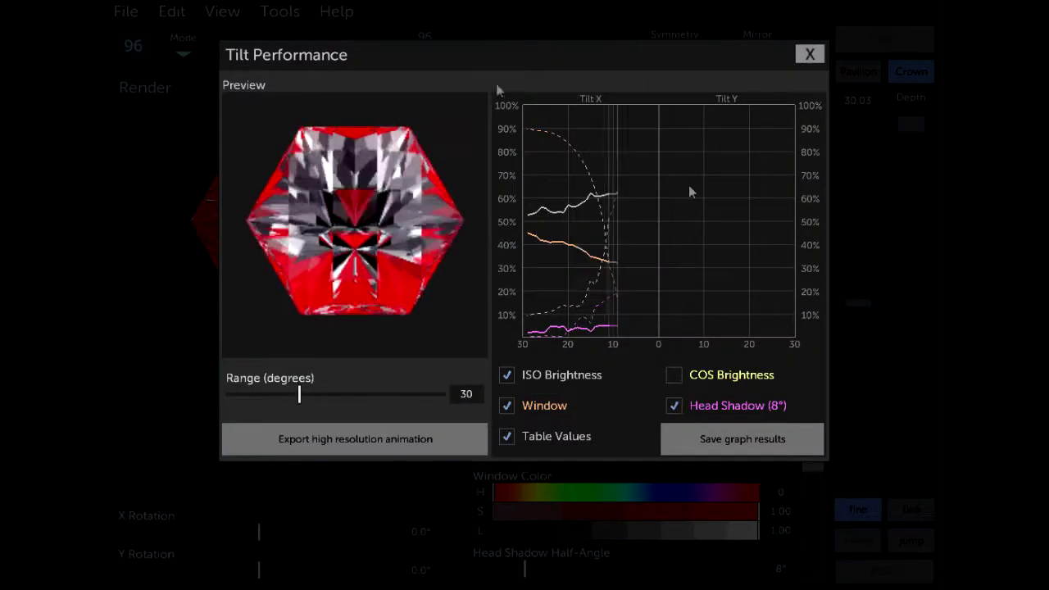
# Hide the Head Shadow and Table Values curves, close Tilt Performance, and restore the panels
pyautogui.click(686, 405)
pyautogui.click(539, 434)
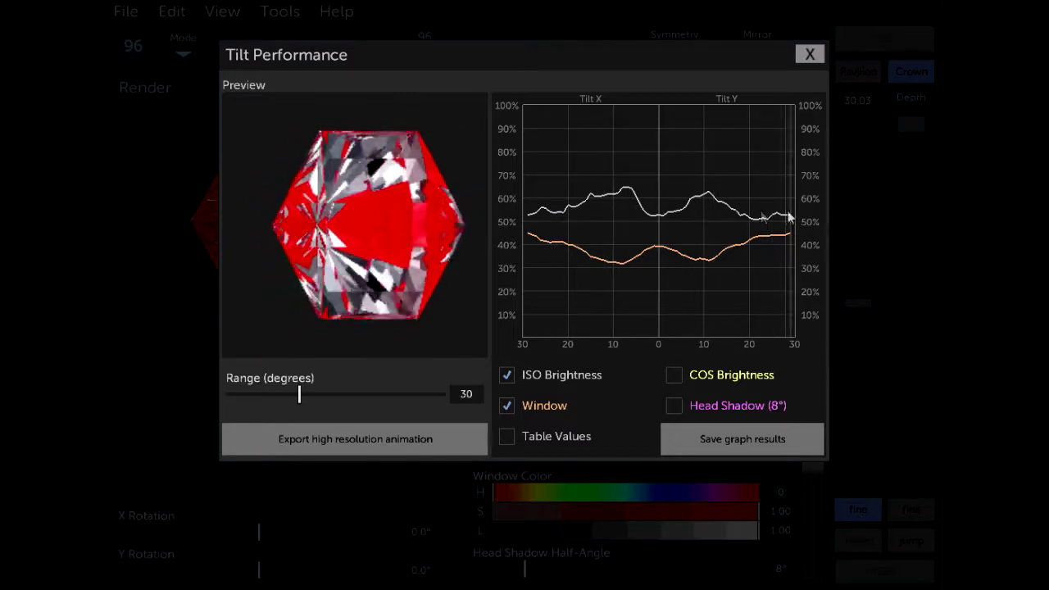
pyautogui.click(807, 55)
pyautogui.click(810, 89)
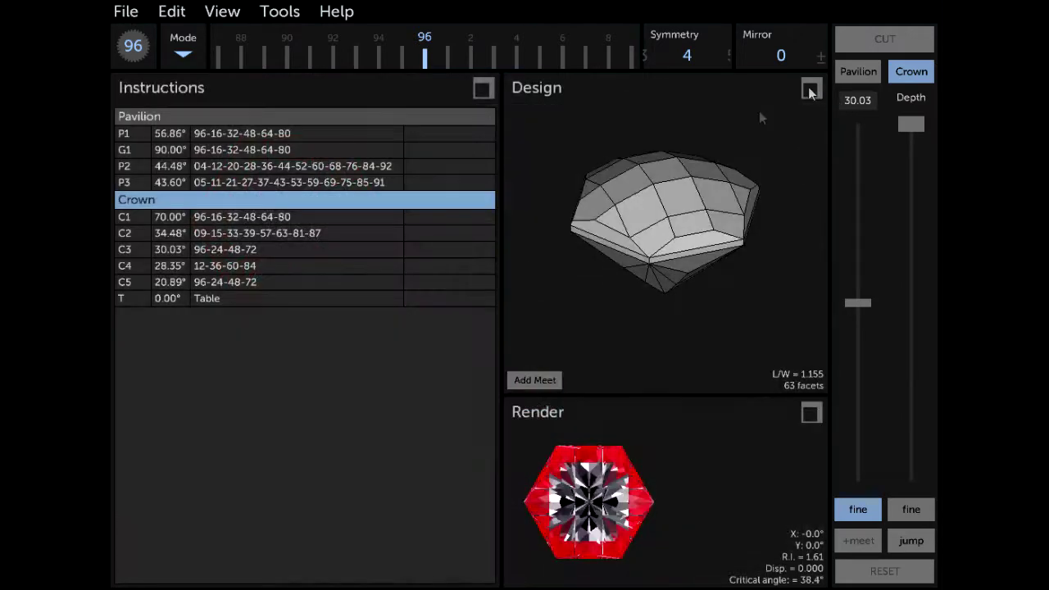
pyautogui.click(278, 13)
# In the Manual Optimizer, compare the 100/100 and 120% crown / 90% pavilion options
pyautogui.click(289, 71)
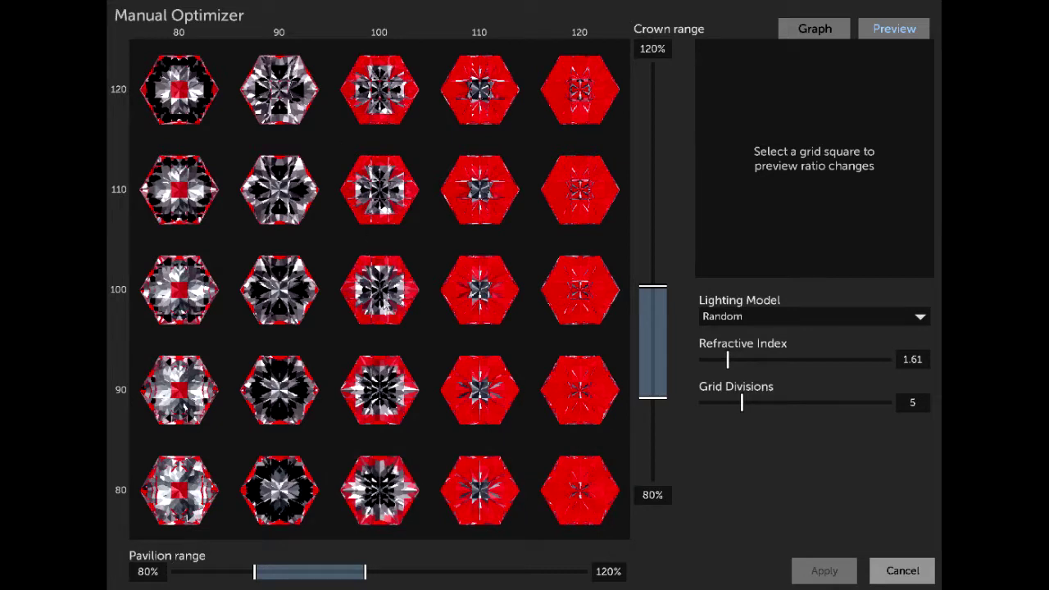
pyautogui.click(381, 295)
pyautogui.click(829, 34)
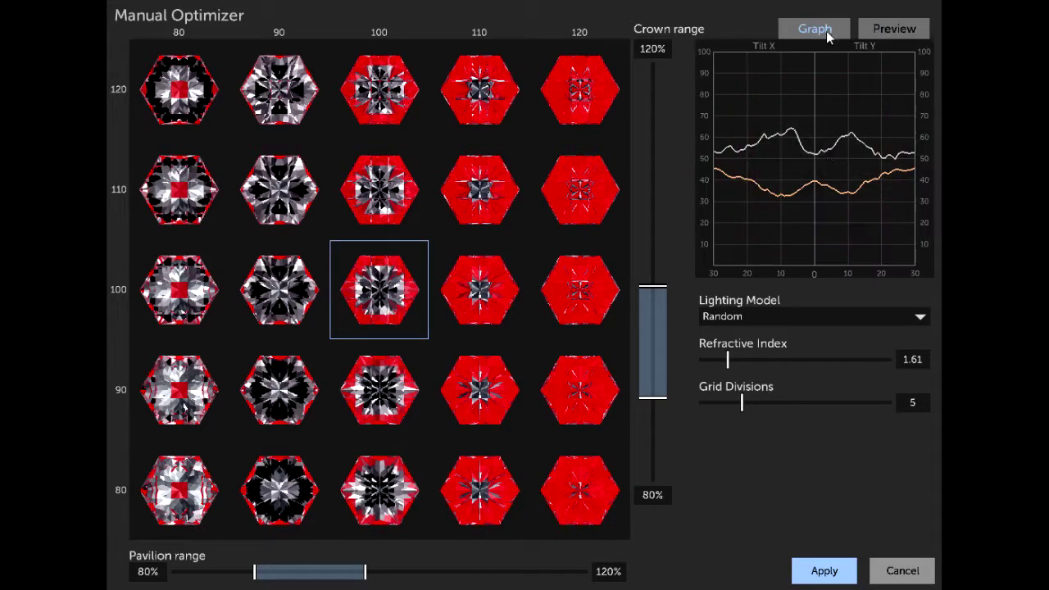
pyautogui.click(279, 119)
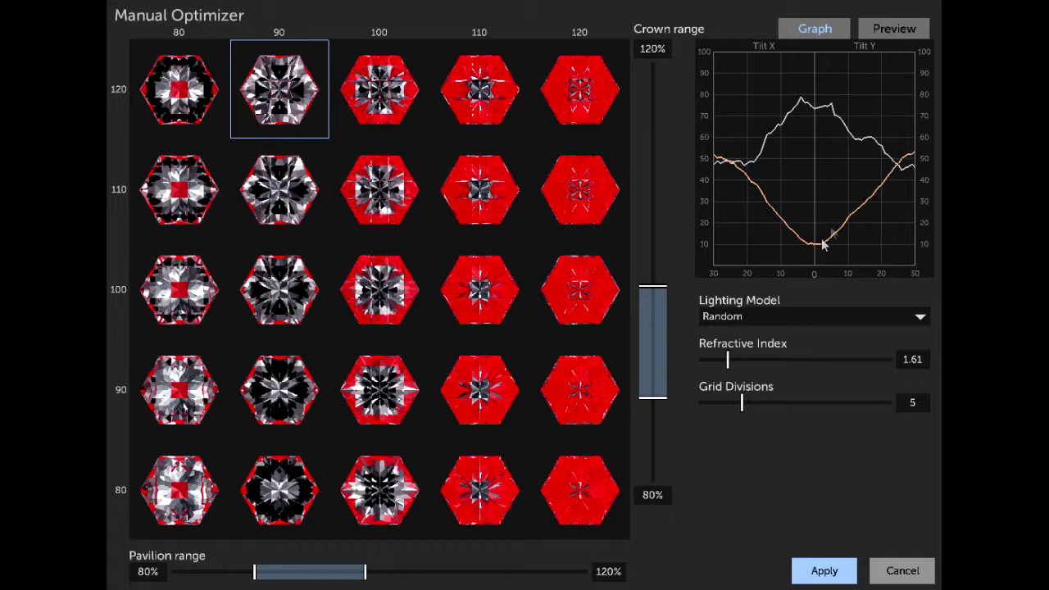
pyautogui.click(889, 31)
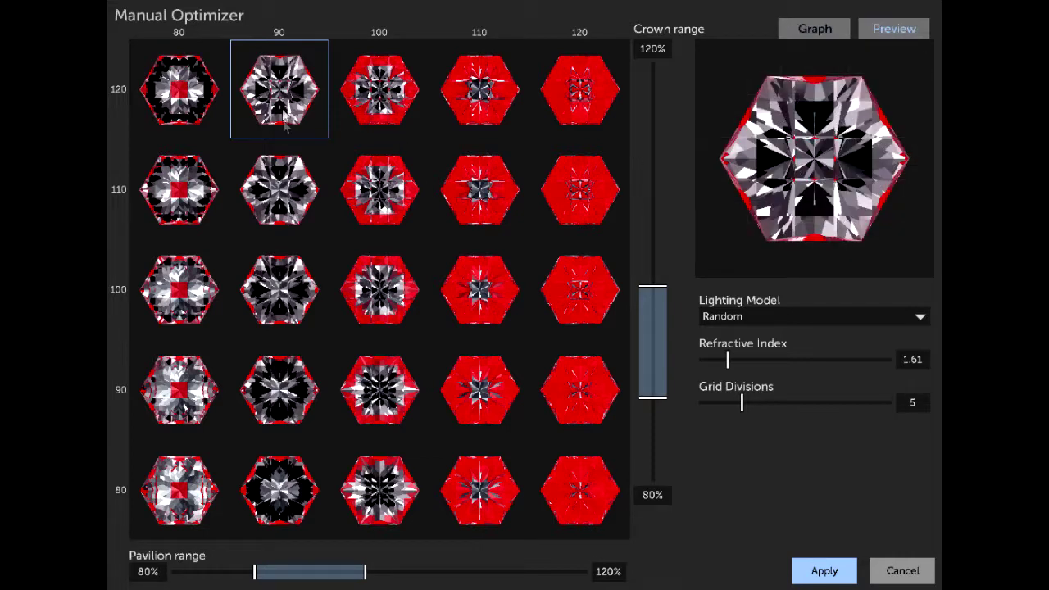
# Recheck both previews, then apply 120% crown / 90% pavilion (P1 54.04°, C1 73.13°)
pyautogui.moveTo(821, 224); pyautogui.dragTo(800, 228)
pyautogui.click(385, 305)
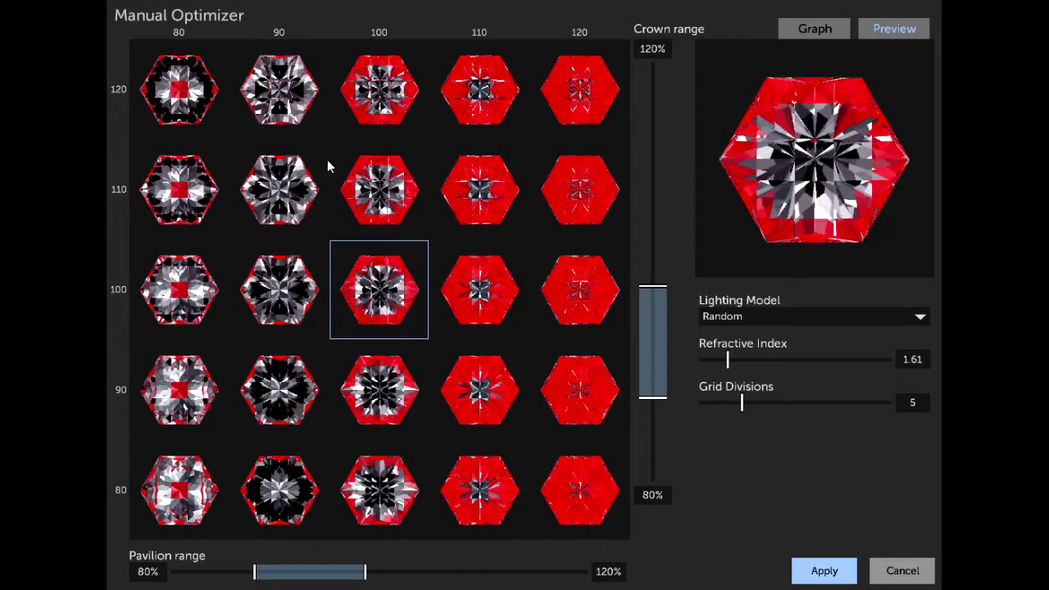
pyautogui.click(325, 120)
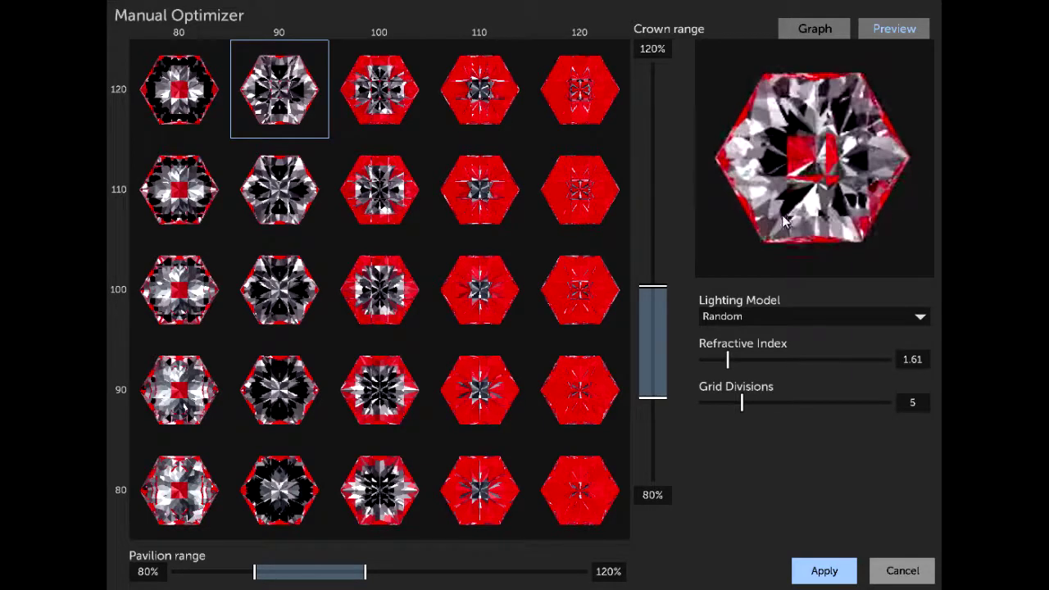
pyautogui.moveTo(807, 233); pyautogui.dragTo(822, 200)
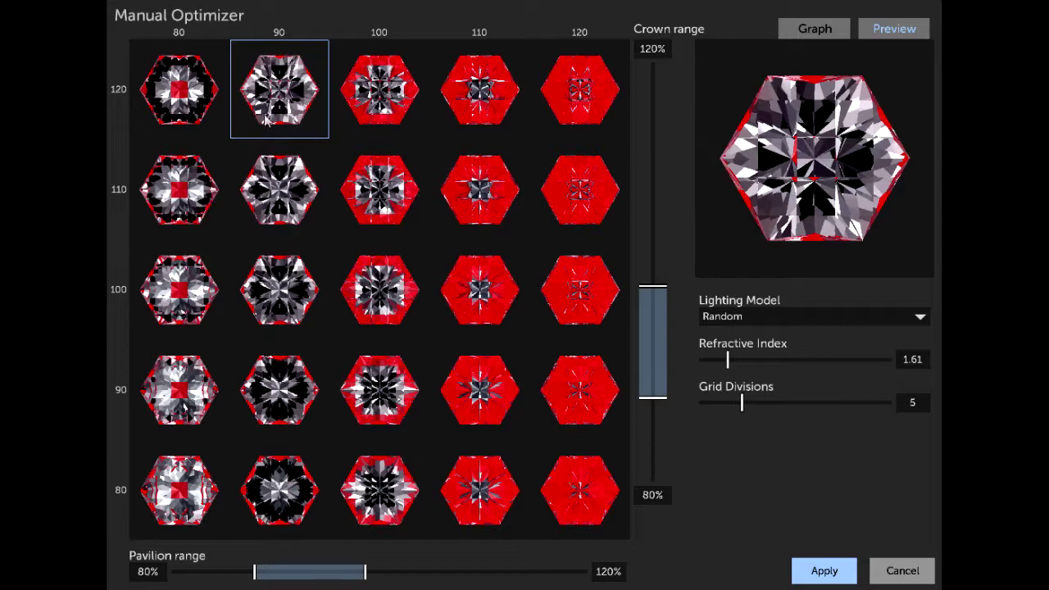
pyautogui.click(841, 571)
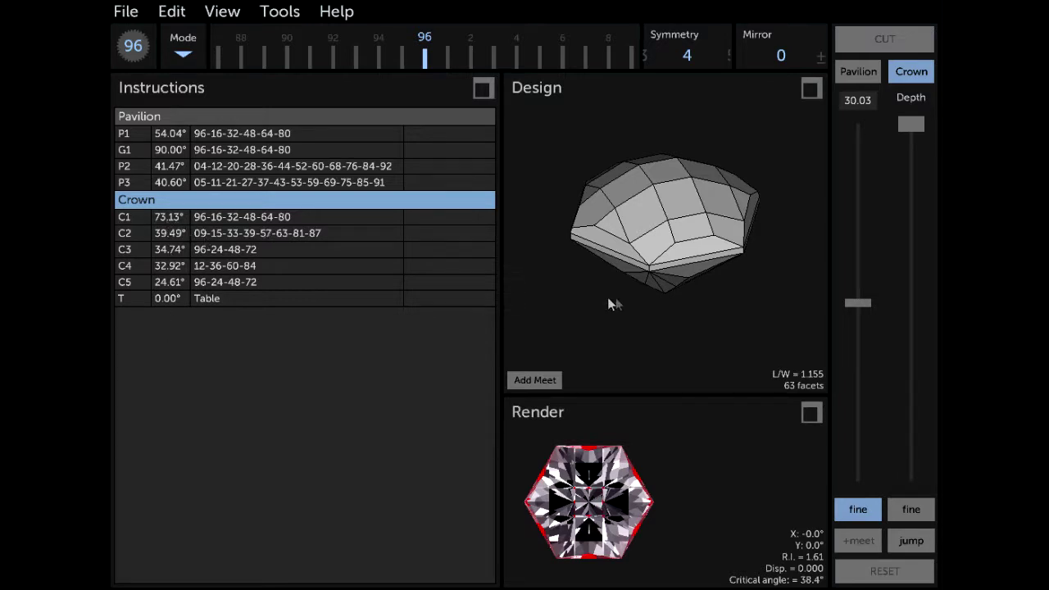
# Turn off the red window tint so the optimized topaz renders in plain grey tones
pyautogui.moveTo(609, 303); pyautogui.dragTo(743, 221)
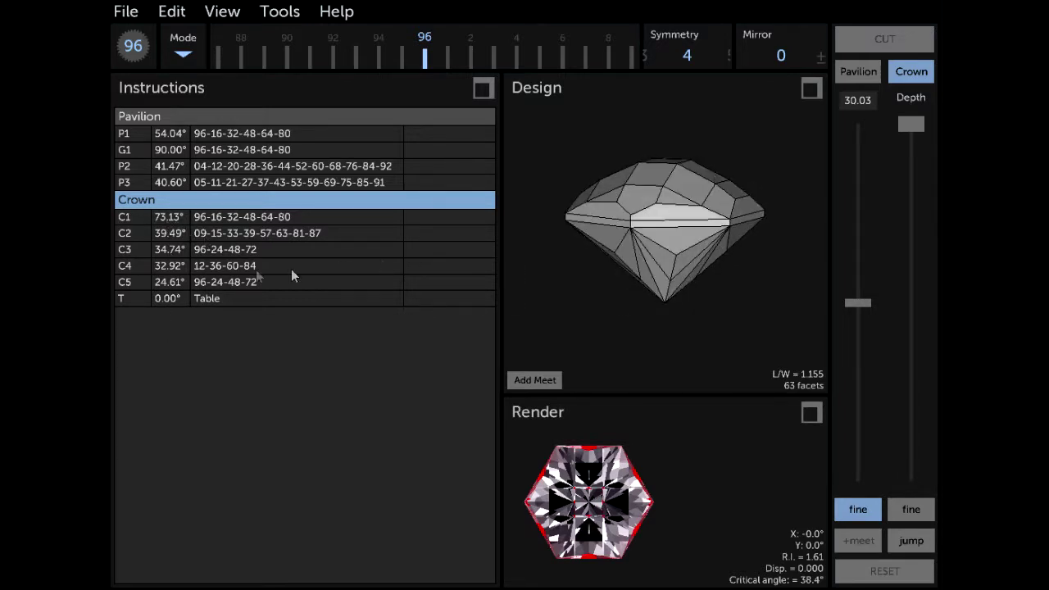
pyautogui.moveTo(678, 205); pyautogui.dragTo(651, 200)
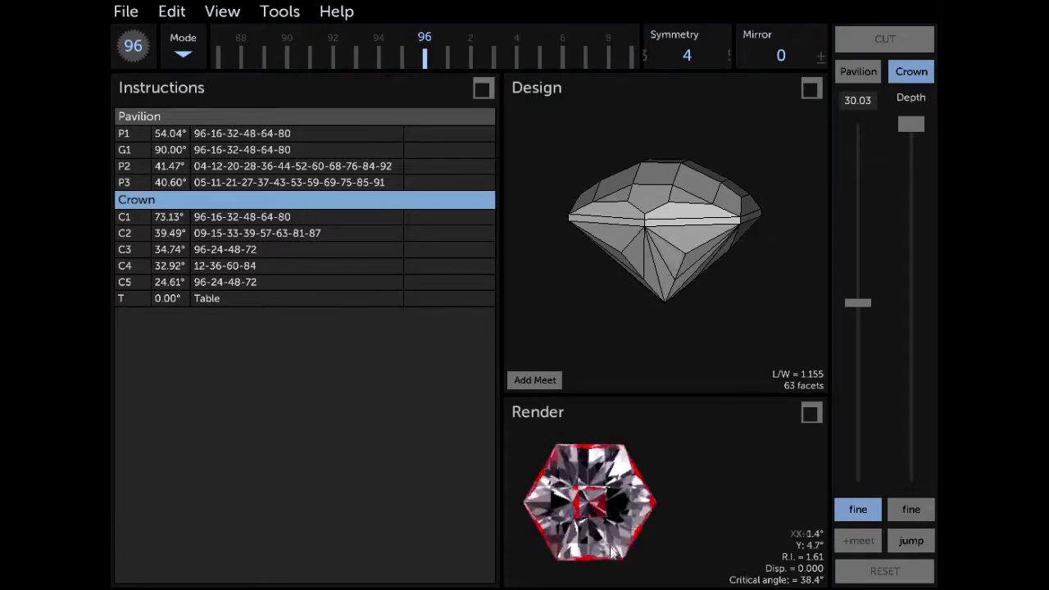
pyautogui.click(811, 413)
pyautogui.scroll(-3, 552, 438)
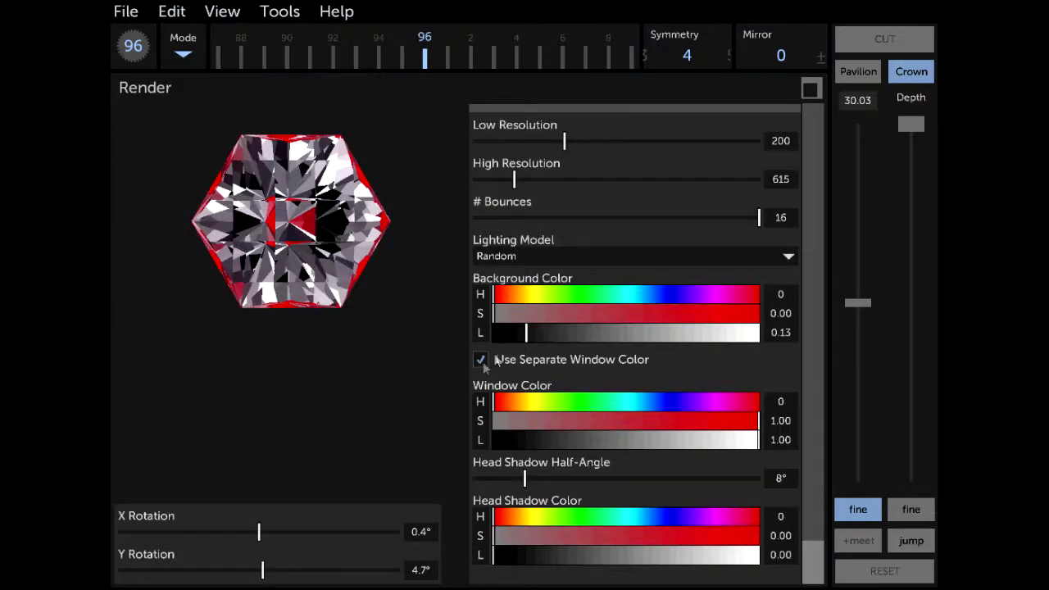
pyautogui.click(534, 360)
pyautogui.click(815, 89)
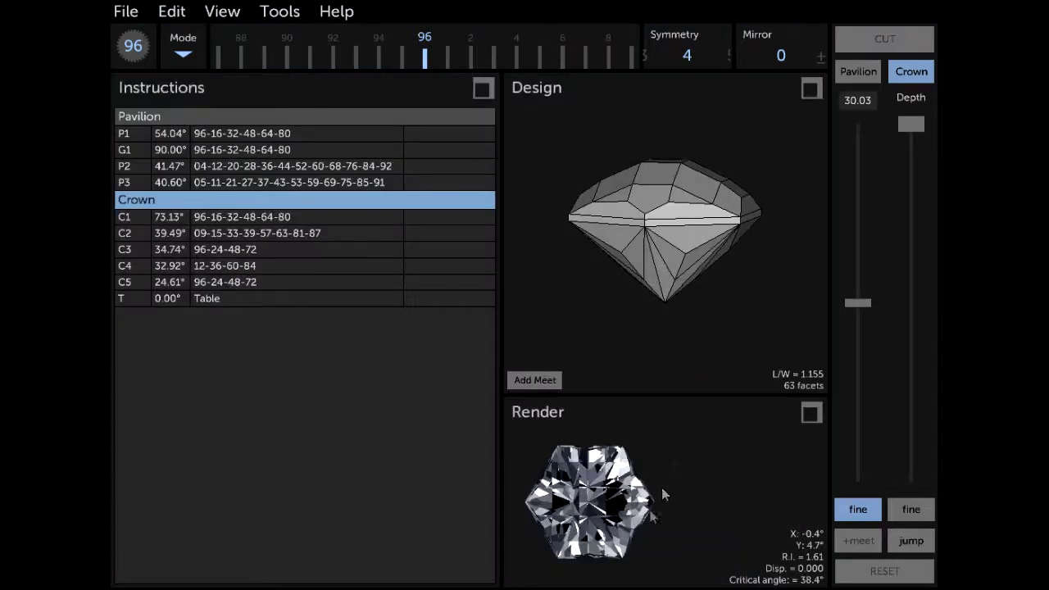
pyautogui.moveTo(662, 495); pyautogui.dragTo(624, 520)
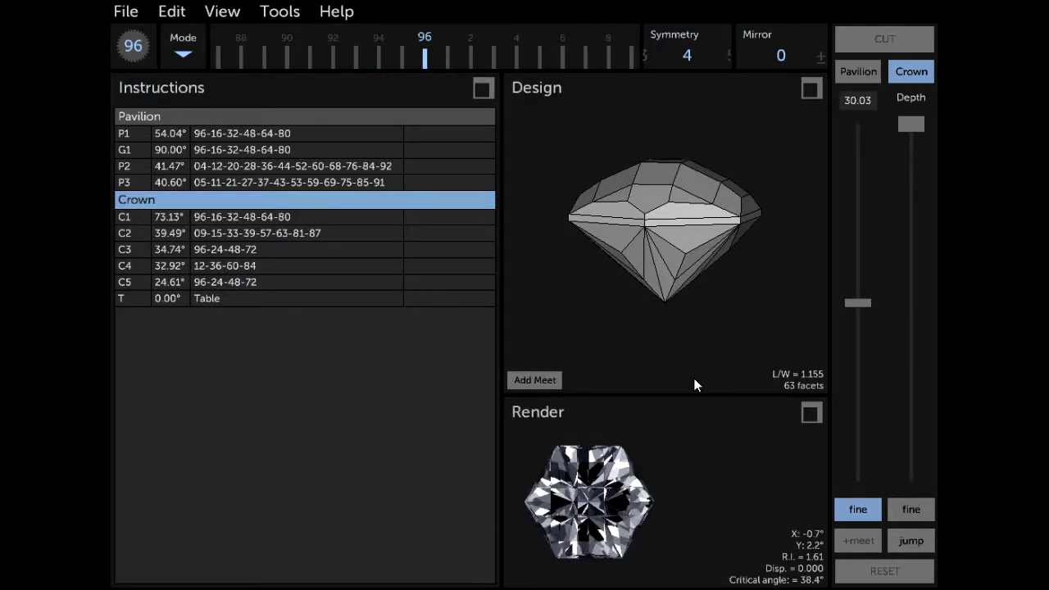
pyautogui.moveTo(658, 288); pyautogui.dragTo(667, 281)
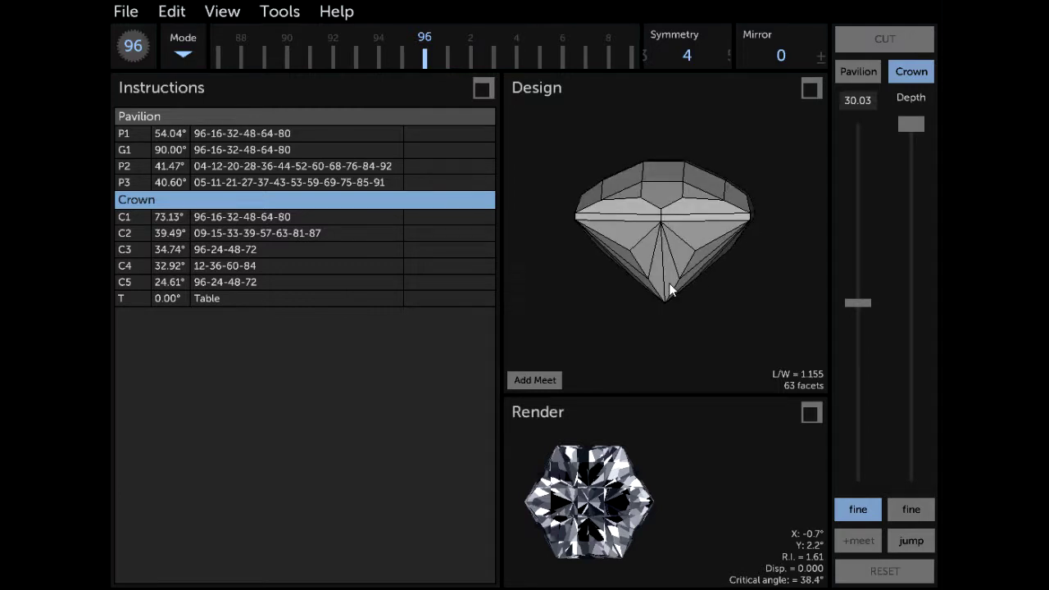